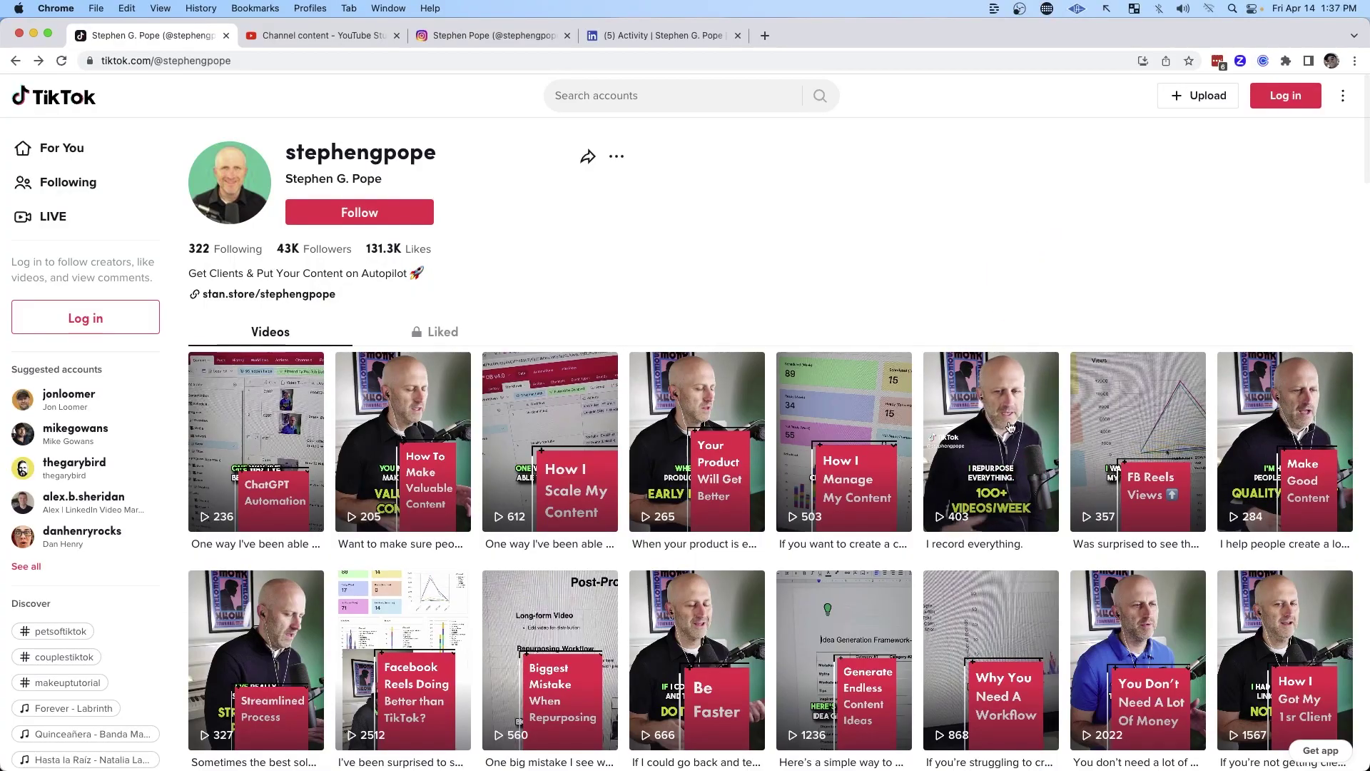
Look through the open TikTok, YouTube Studio, Instagram and LinkedIn pages of the creator's published content.
{"action": "left_click", "coordinate": [997, 414]}
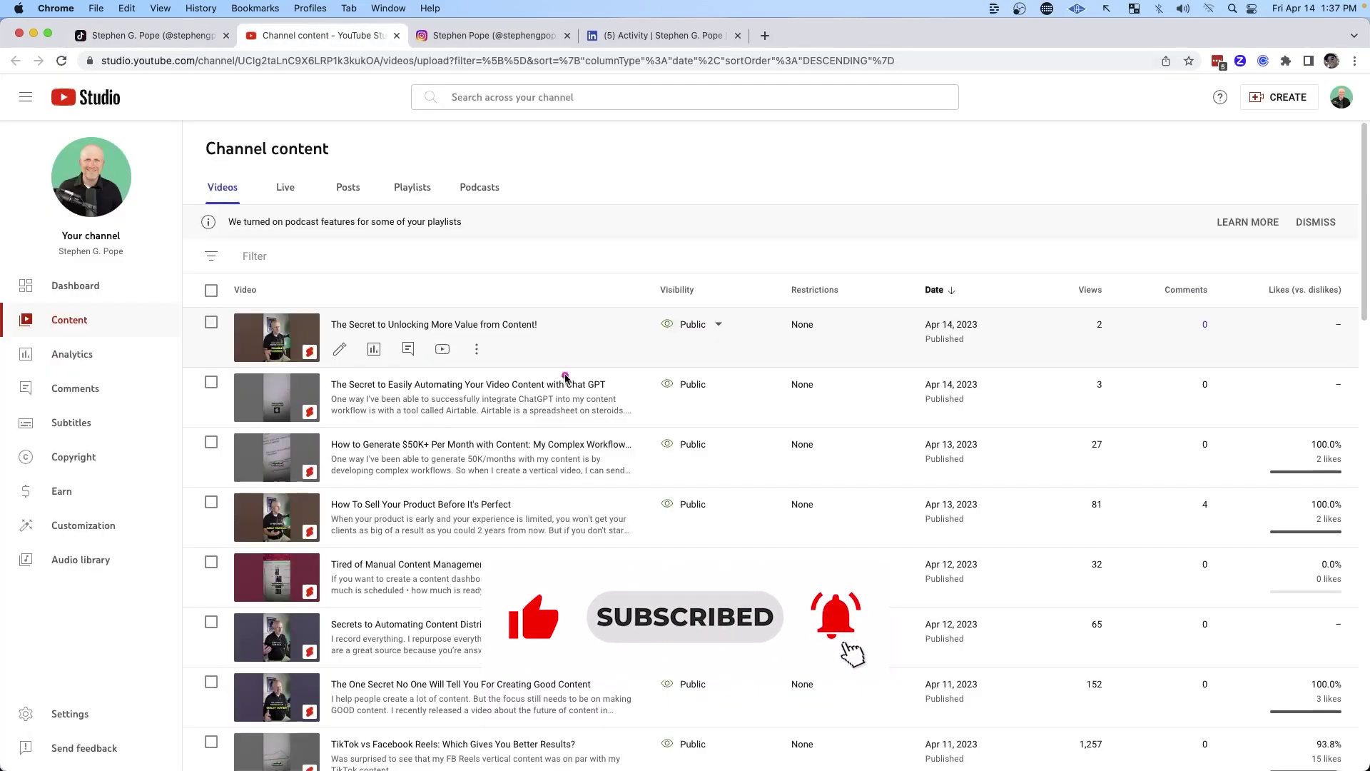
{"action": "left_click", "coordinate": [528, 33]}
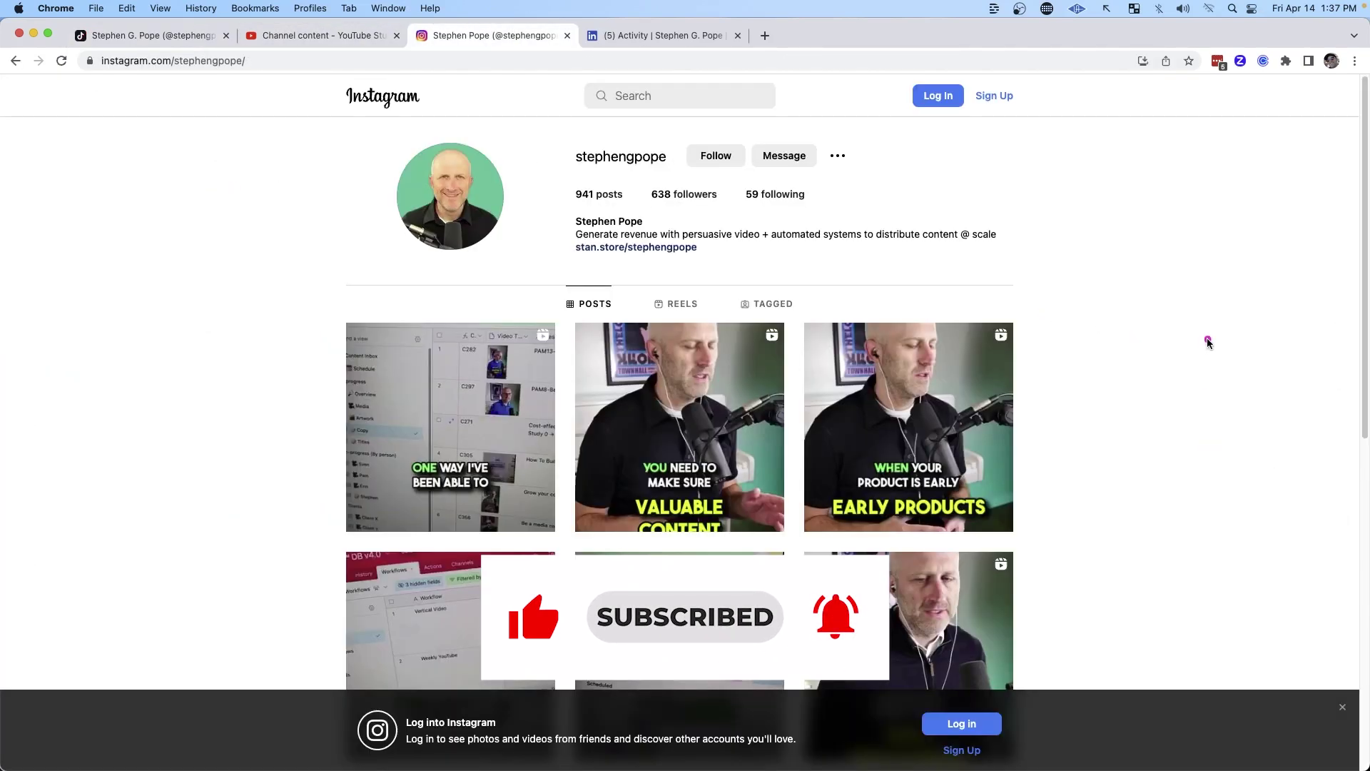
{"action": "left_click", "coordinate": [678, 37]}
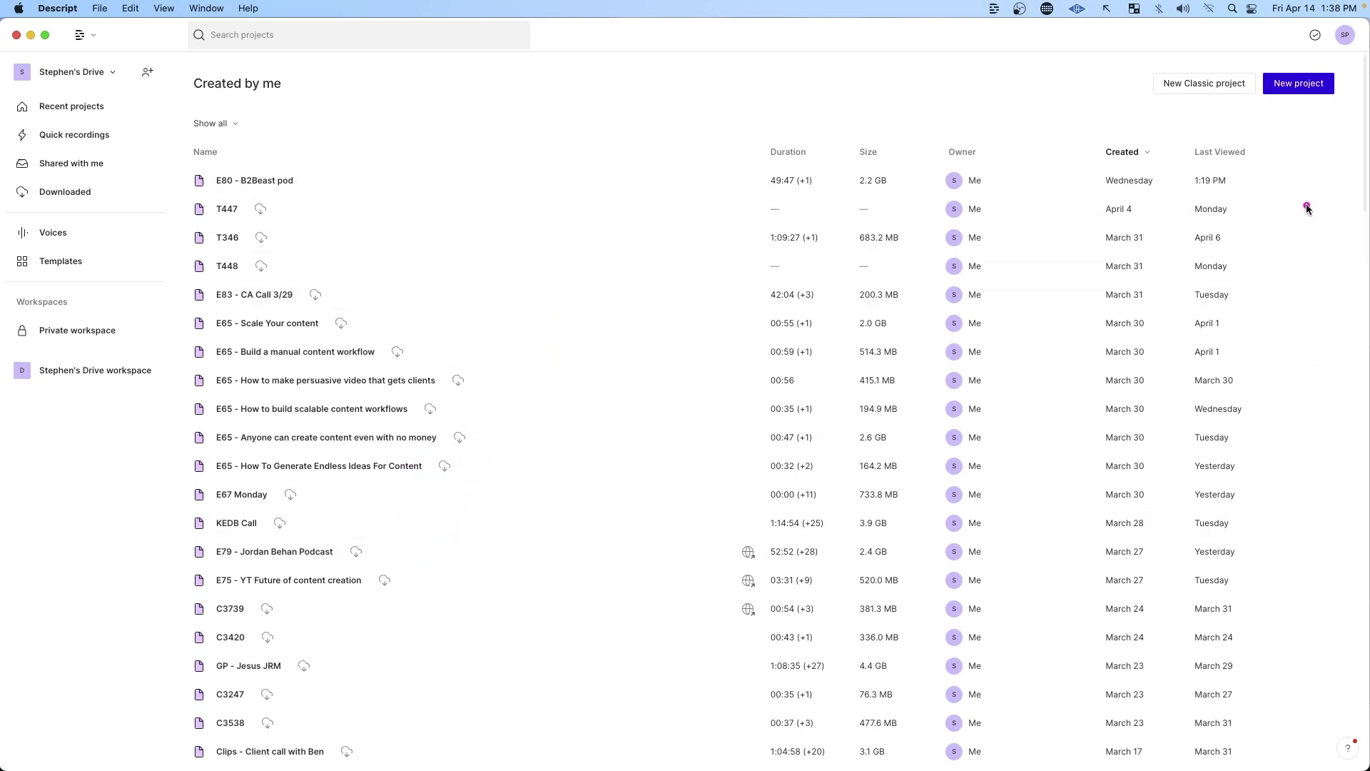
Start a new Descript project and browse the Downloads folder for a video file to transcribe.
{"action": "left_click", "coordinate": [1297, 84]}
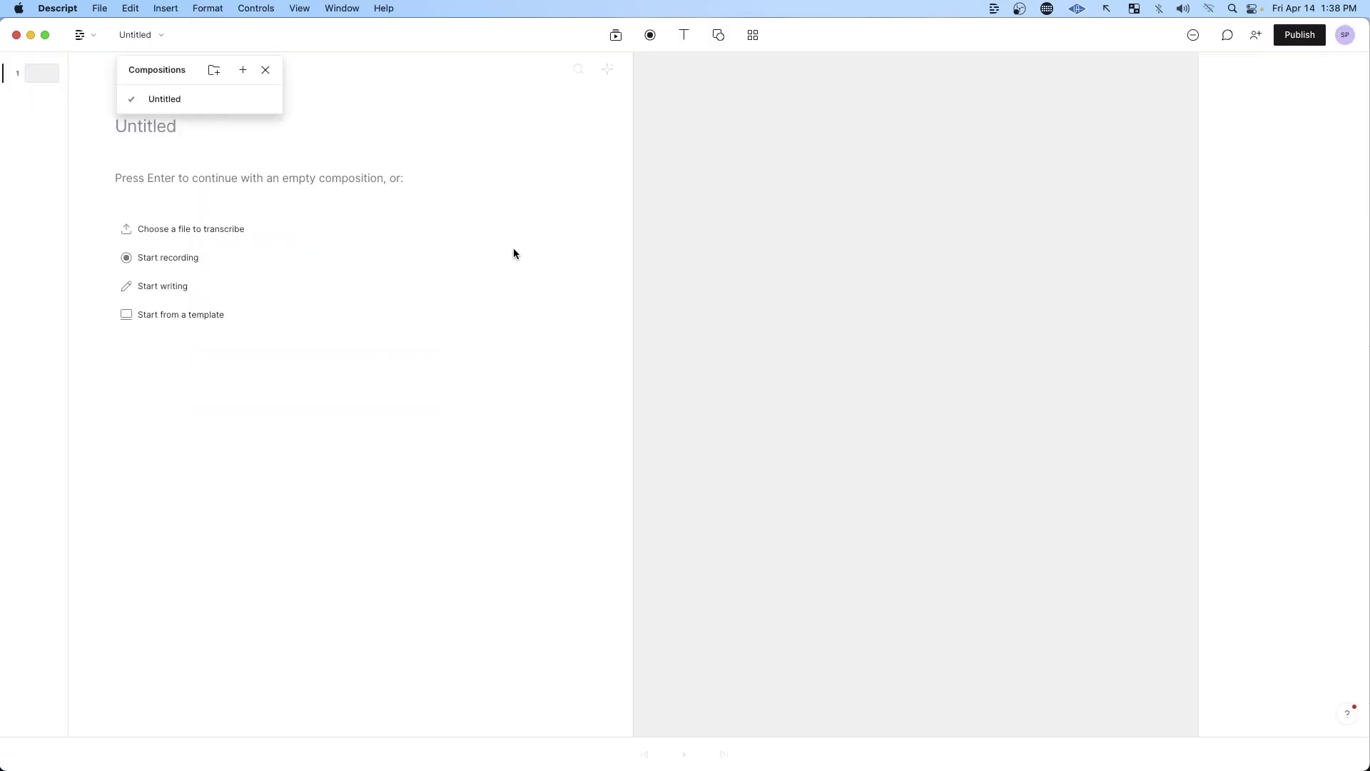
{"action": "left_click", "coordinate": [178, 228]}
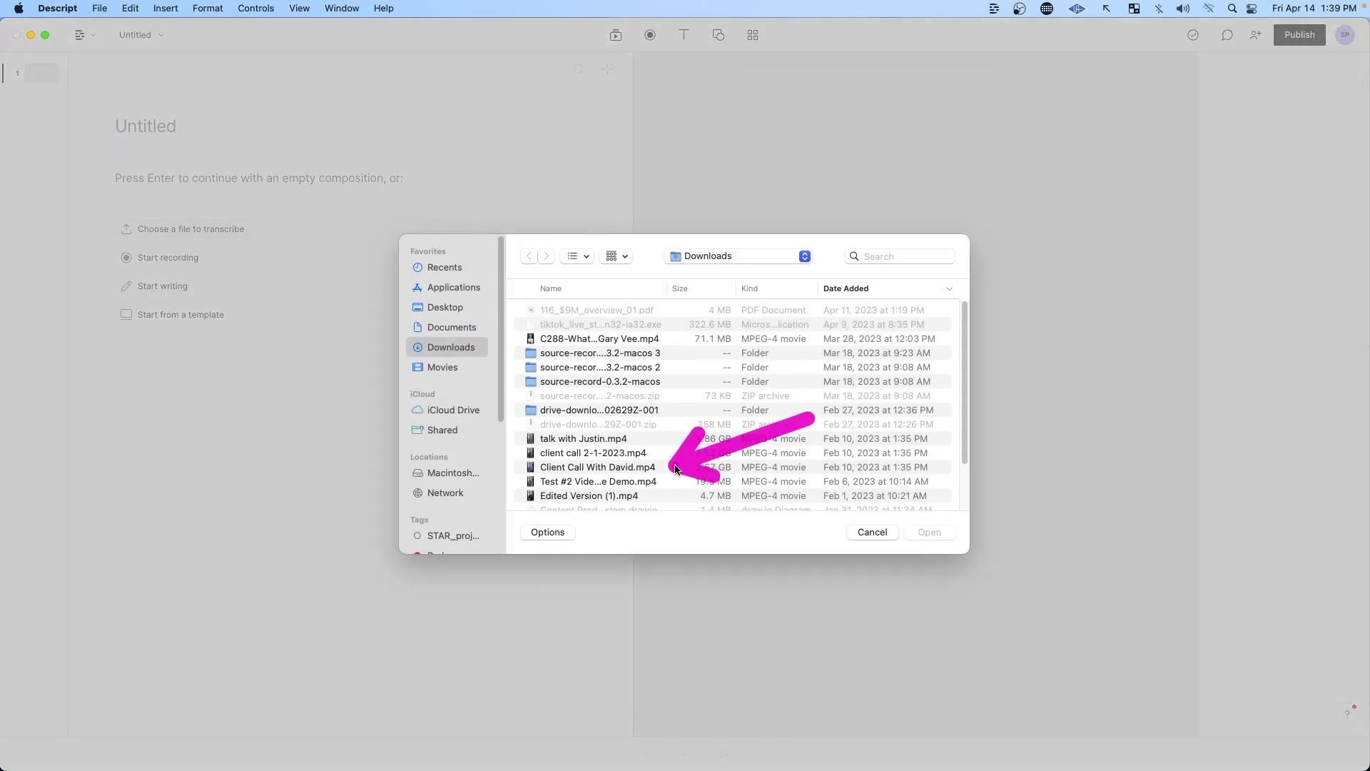
{"action": "key", "text": "Escape"}
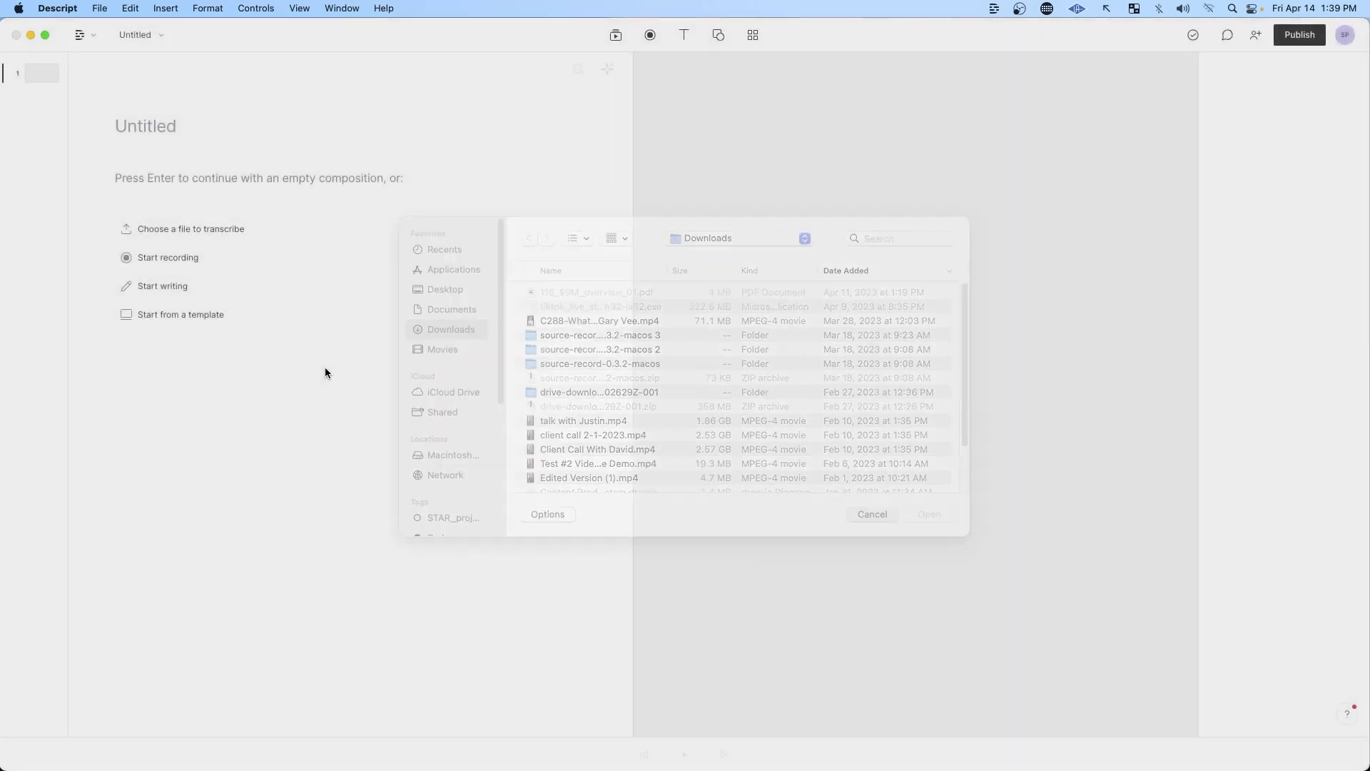
Open the E80 - B2Beast pod project and read through the transcript of its original composition.
{"action": "left_click", "coordinate": [81, 34]}
{"action": "left_click", "coordinate": [107, 72]}
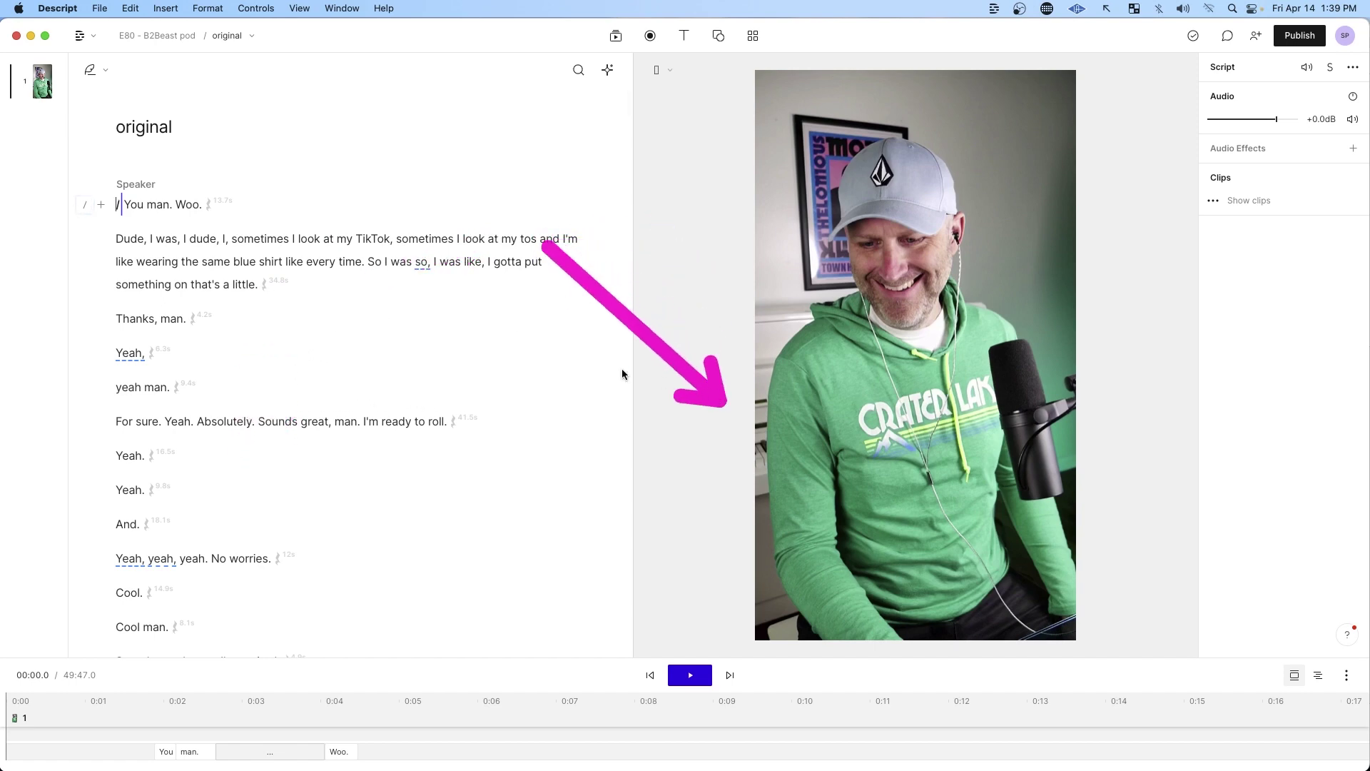
{"action": "scroll", "coordinate": [453, 318], "scroll_direction": "down", "scroll_amount": 3}
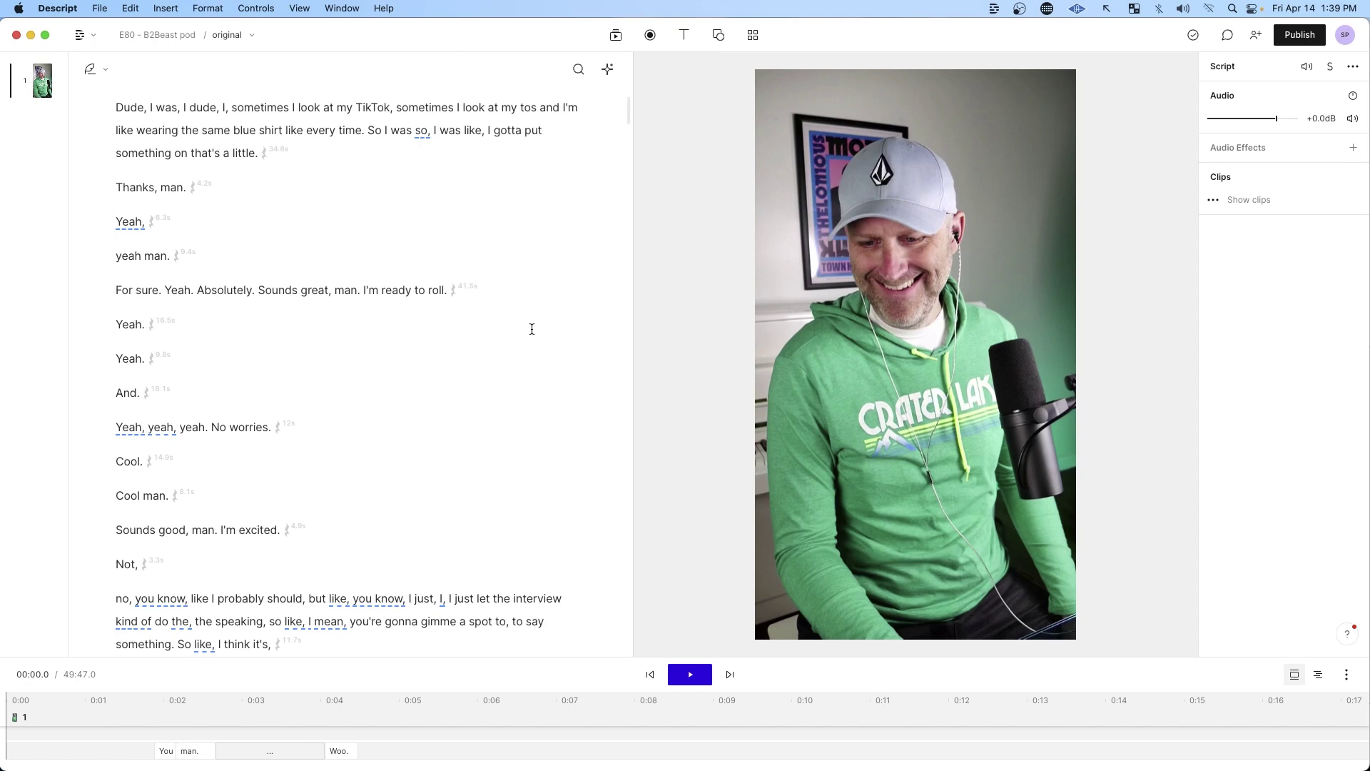
{"action": "scroll", "coordinate": [499, 325], "scroll_direction": "down", "scroll_amount": 4}
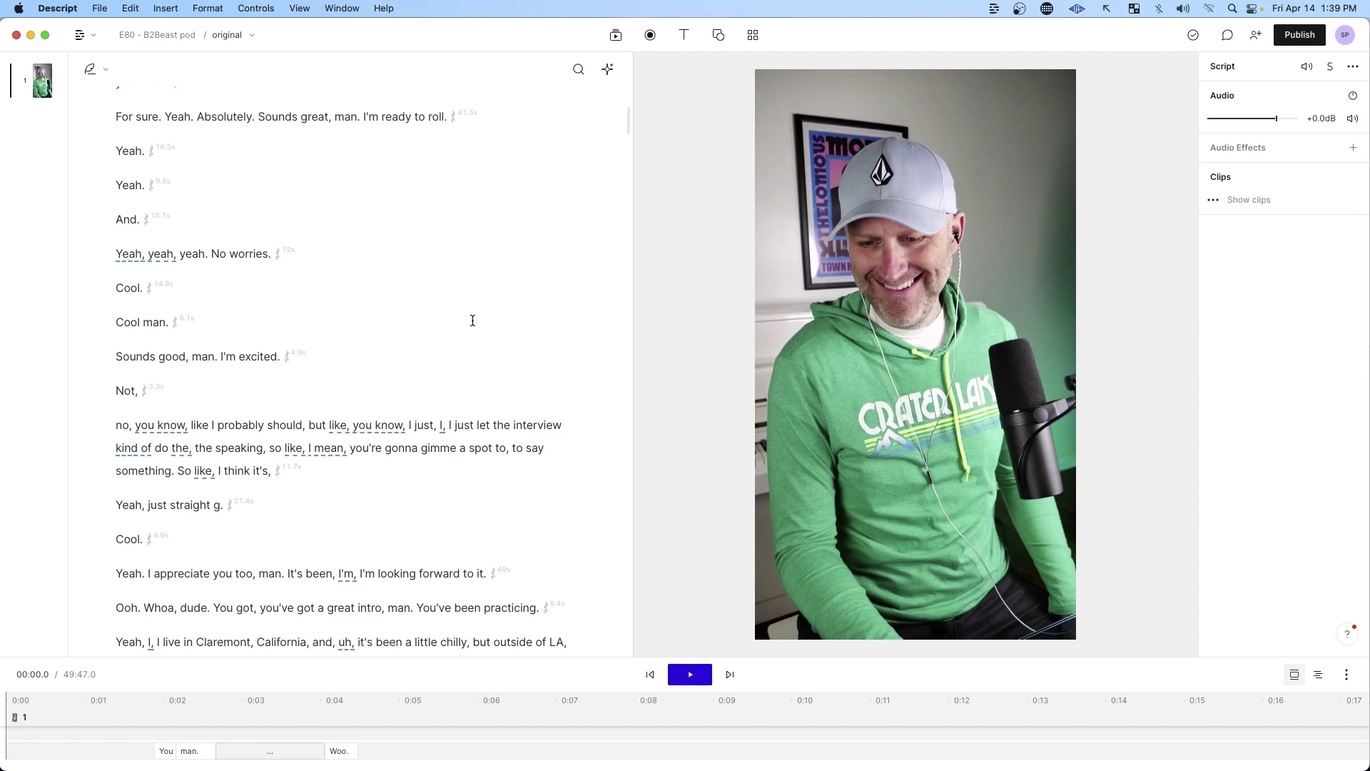
{"action": "scroll", "coordinate": [396, 344], "scroll_direction": "down", "scroll_amount": 15}
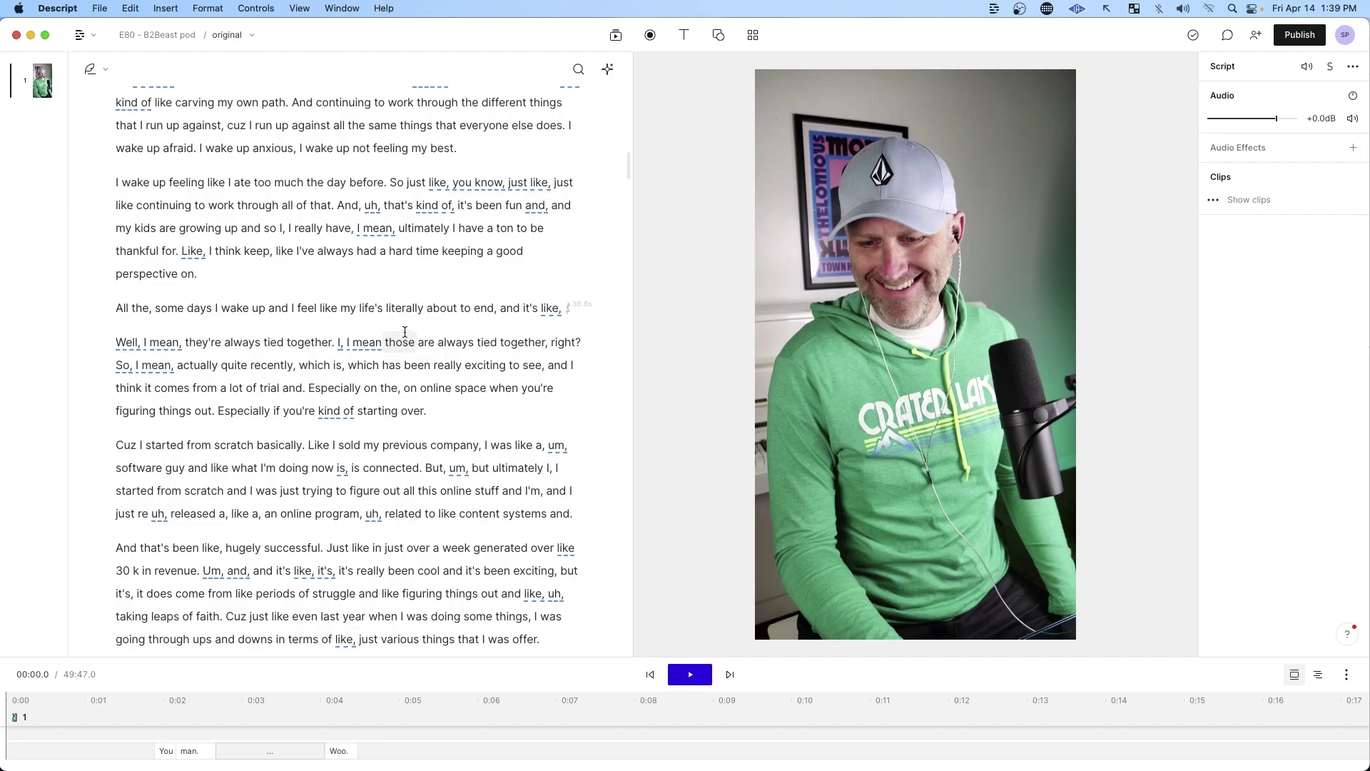
{"action": "scroll", "coordinate": [404, 332], "scroll_direction": "down", "scroll_amount": 20}
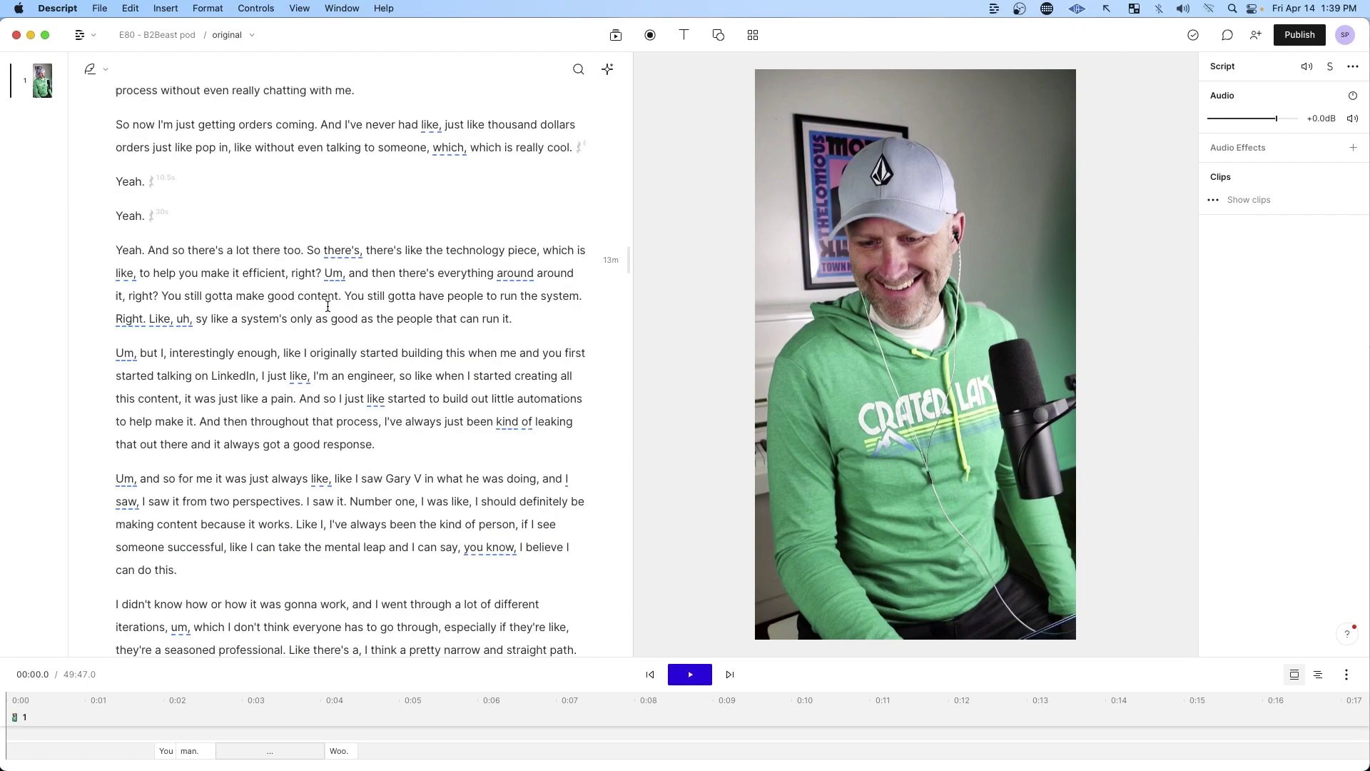
{"action": "scroll", "coordinate": [328, 307], "scroll_direction": "down", "scroll_amount": 20}
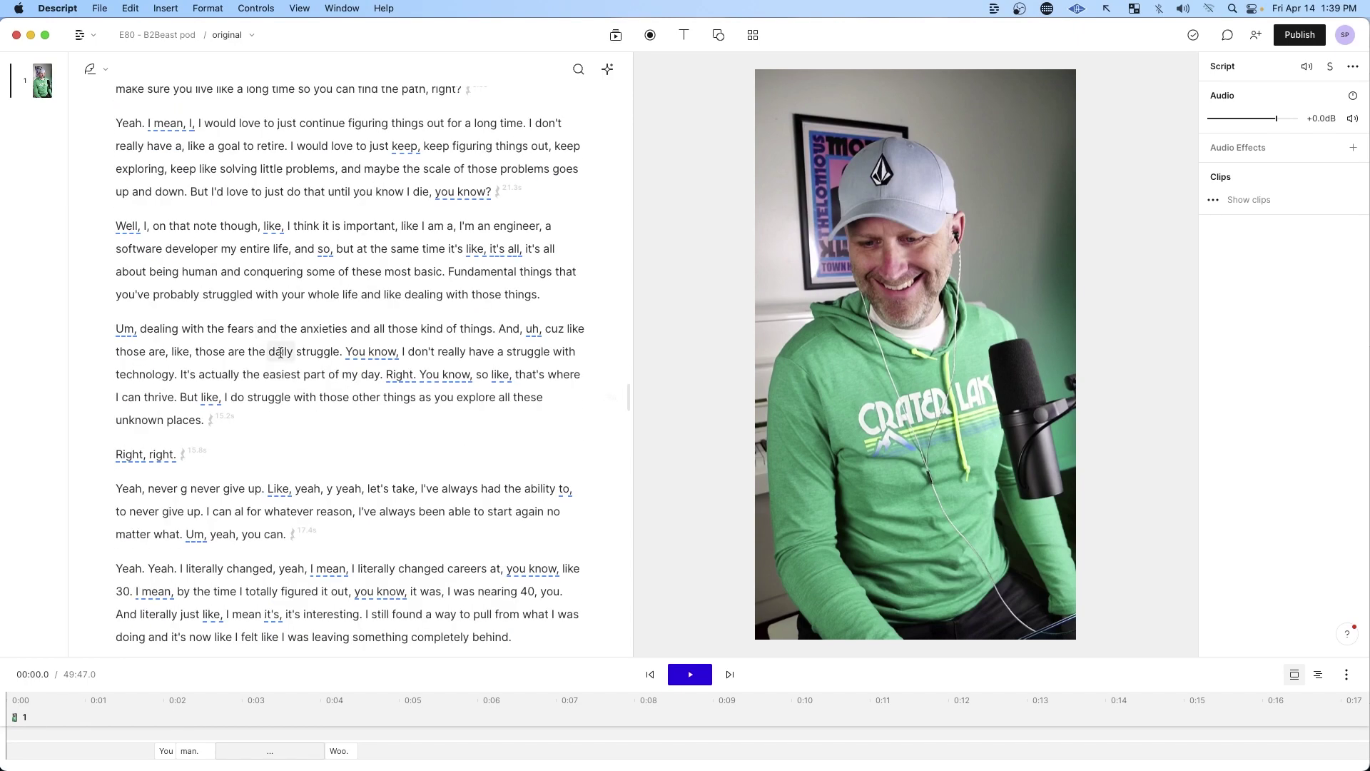
Duplicate the passage from "Yeah. I mean, I, I would love" to "unknown places." into a new composition and open it.
{"action": "scroll", "coordinate": [205, 420], "scroll_direction": "up", "scroll_amount": 1}
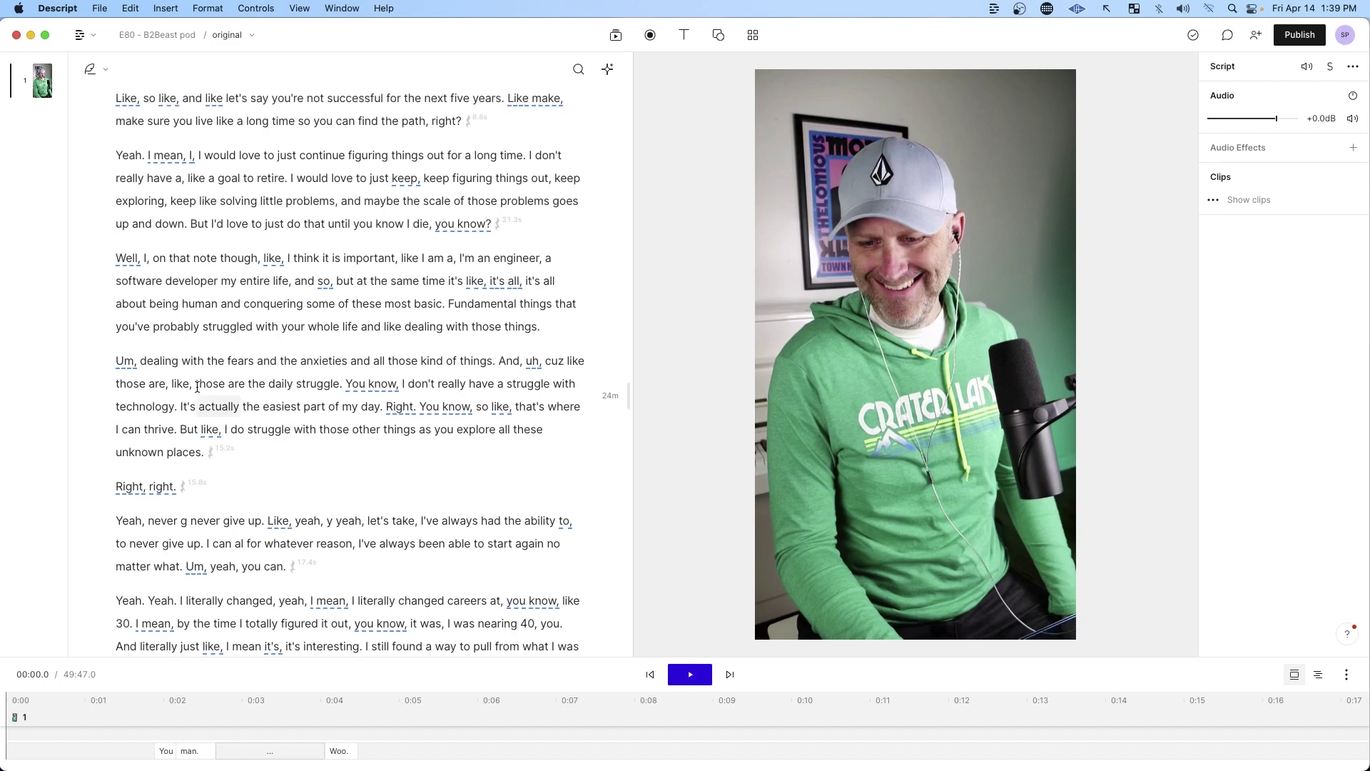
{"action": "left_click_drag", "start_coordinate": [122, 160], "coordinate": [207, 454]}
{"action": "right_click", "coordinate": [248, 305]}
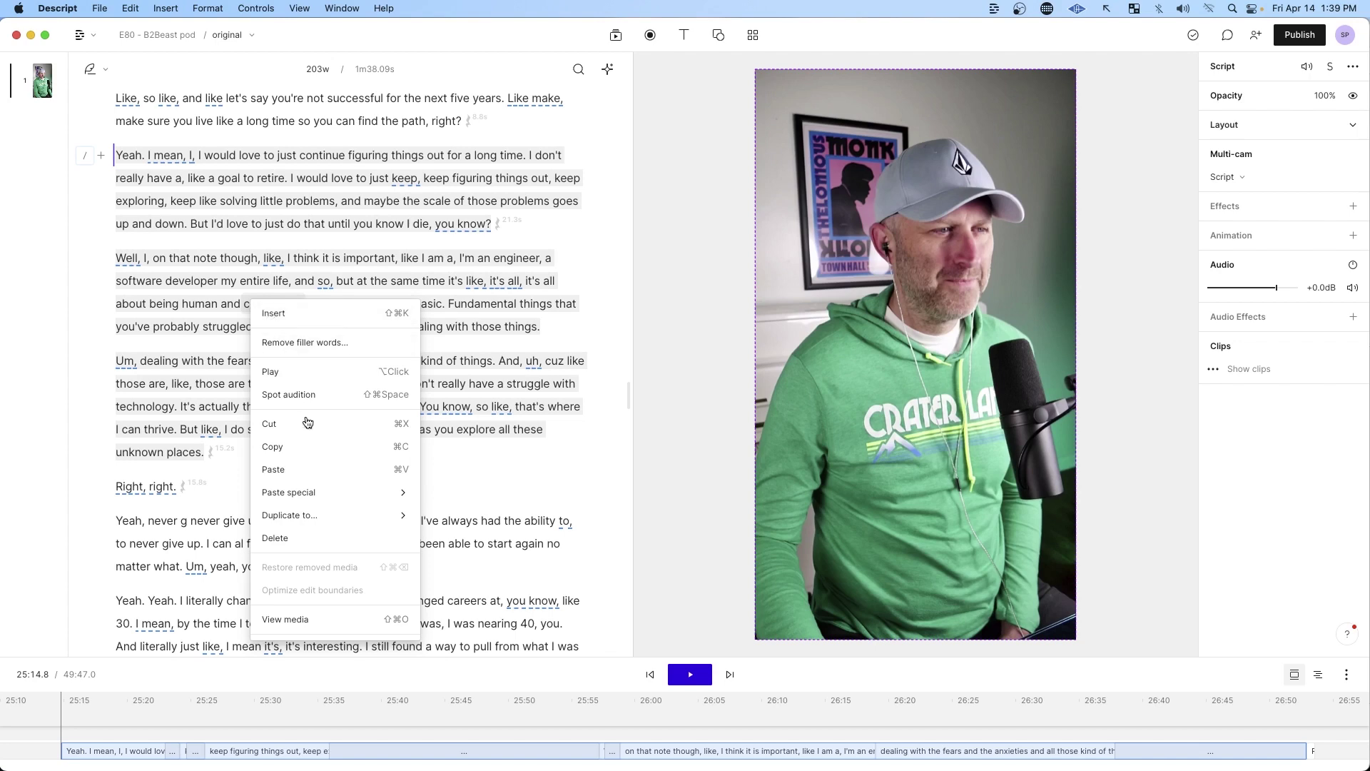
{"action": "mouse_move", "coordinate": [308, 518]}
{"action": "left_click", "coordinate": [473, 523]}
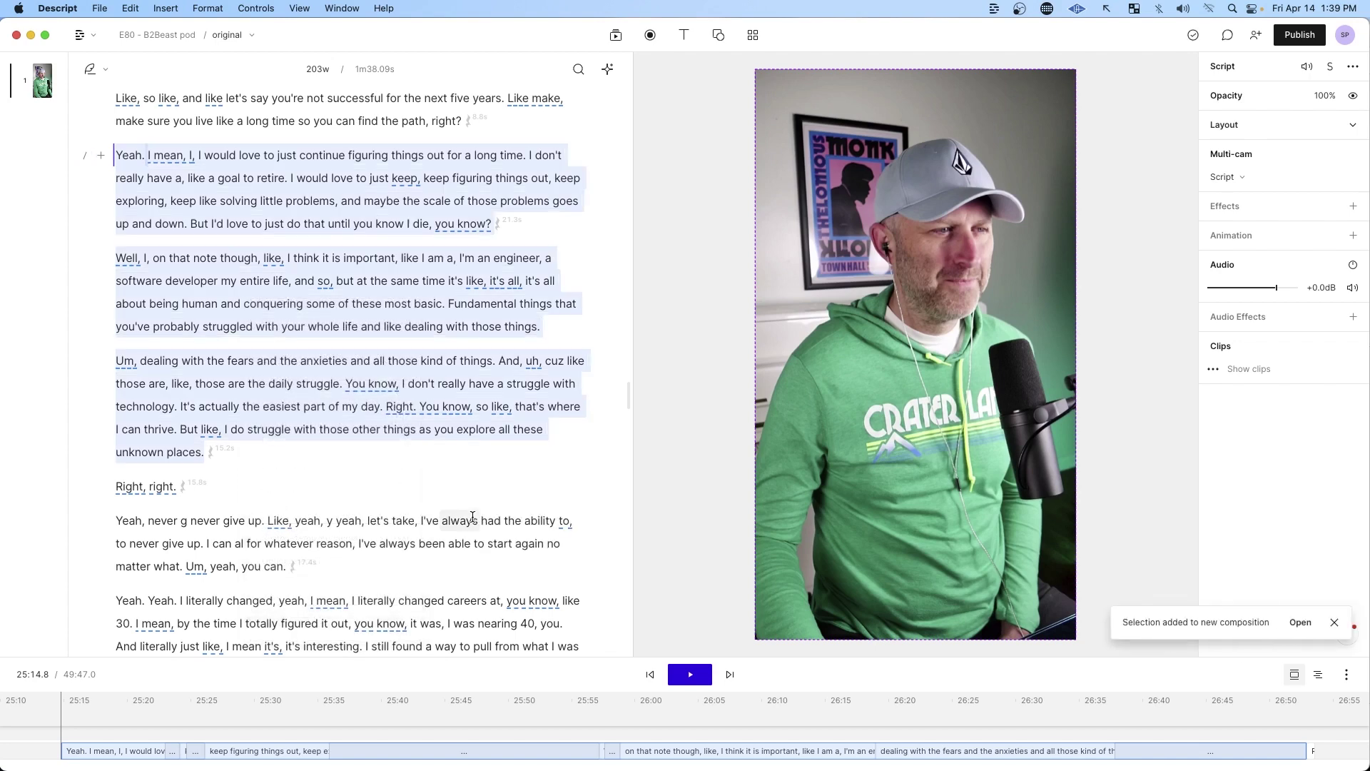
{"action": "left_click", "coordinate": [1301, 624]}
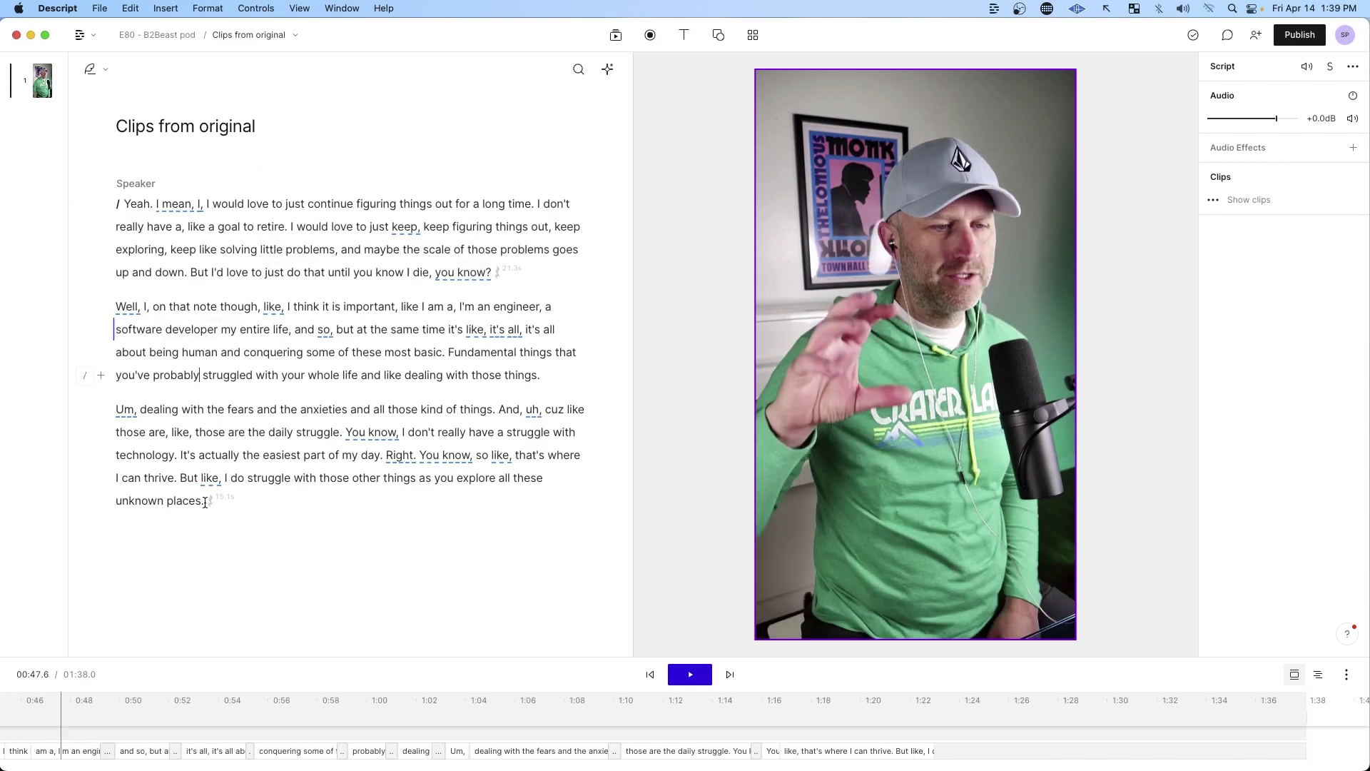
Select the full script of the Clips from original composition, then switch to the Working Copy composition.
{"action": "left_click_drag", "start_coordinate": [207, 501], "coordinate": [121, 215]}
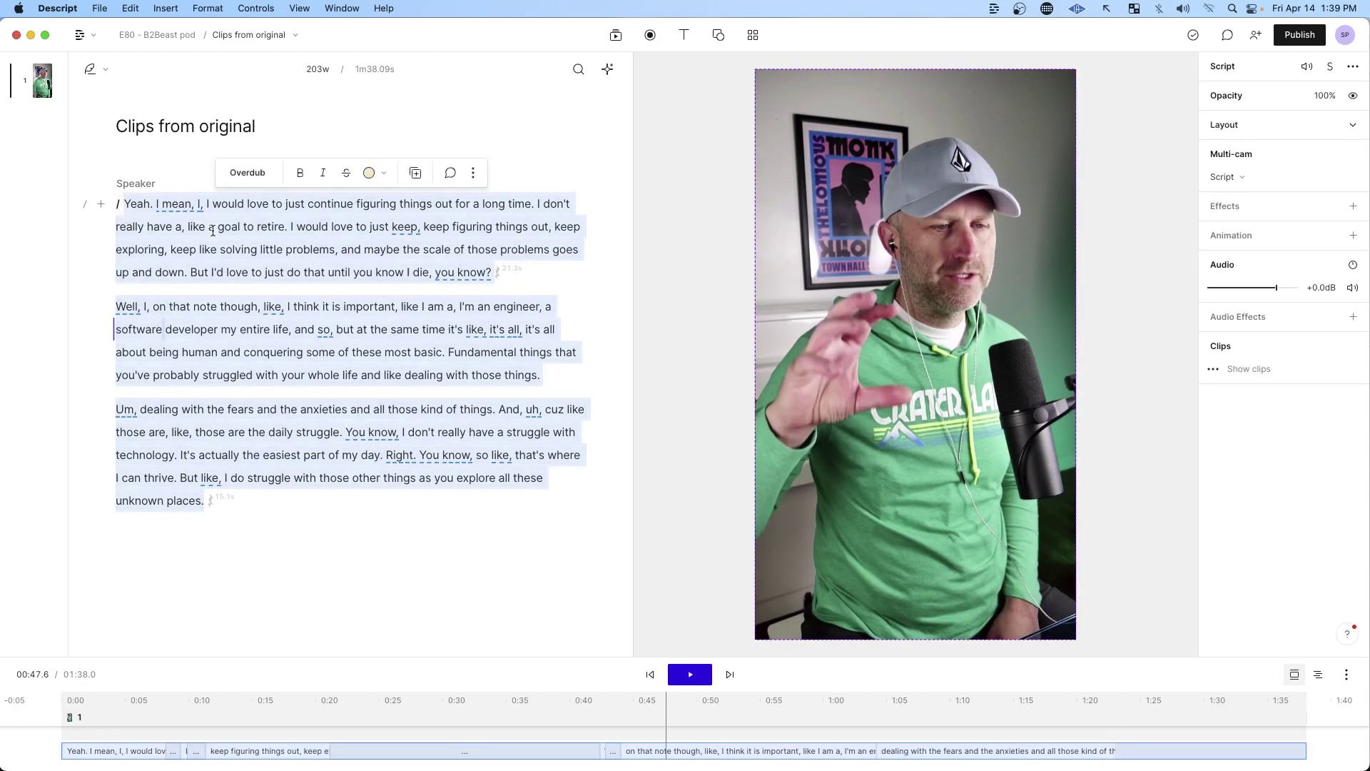
{"action": "left_click", "coordinate": [290, 33]}
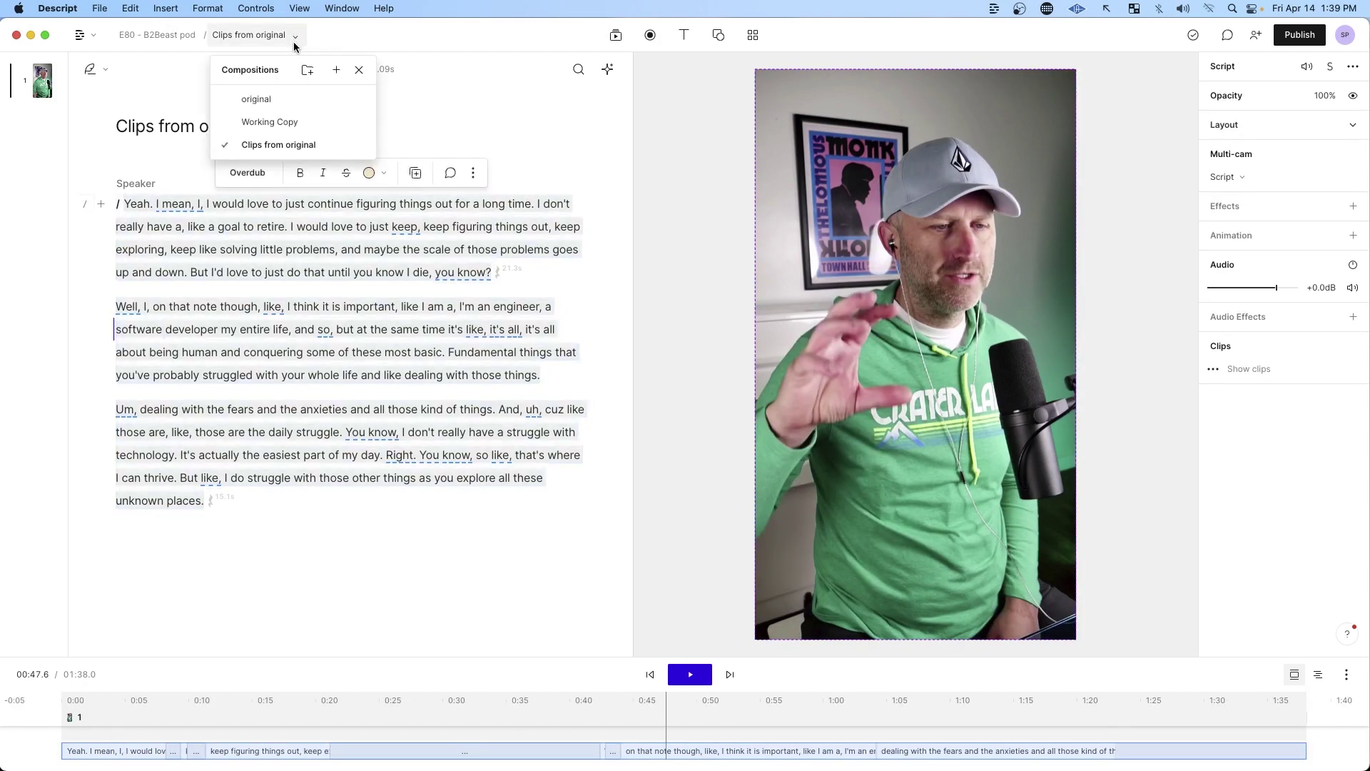
{"action": "left_click", "coordinate": [293, 123]}
Select the passage from "Cuz I started from scratch" to "is it gonna go somewhere?" and bring up its Duplicate to destinations.
{"action": "scroll", "coordinate": [303, 507], "scroll_direction": "down", "scroll_amount": 15}
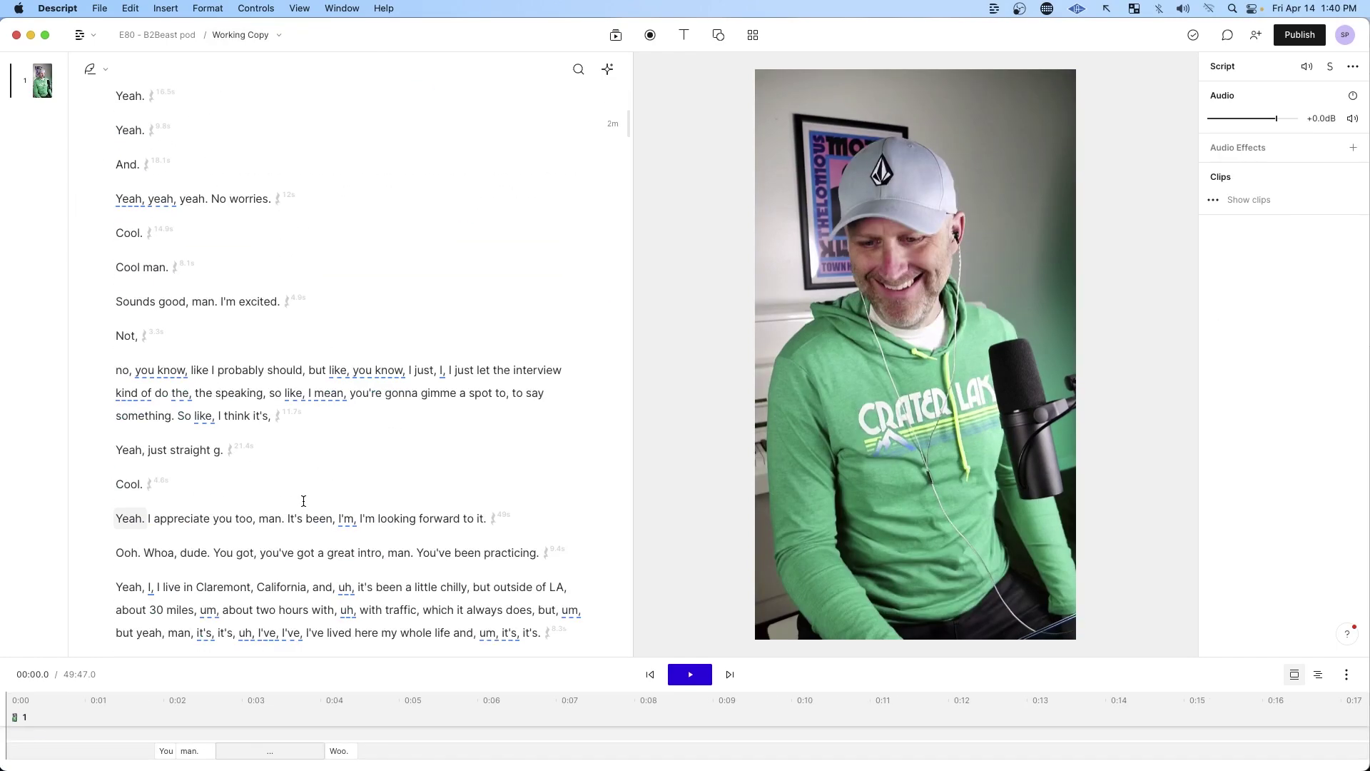
{"action": "scroll", "coordinate": [305, 485], "scroll_direction": "down", "scroll_amount": 10}
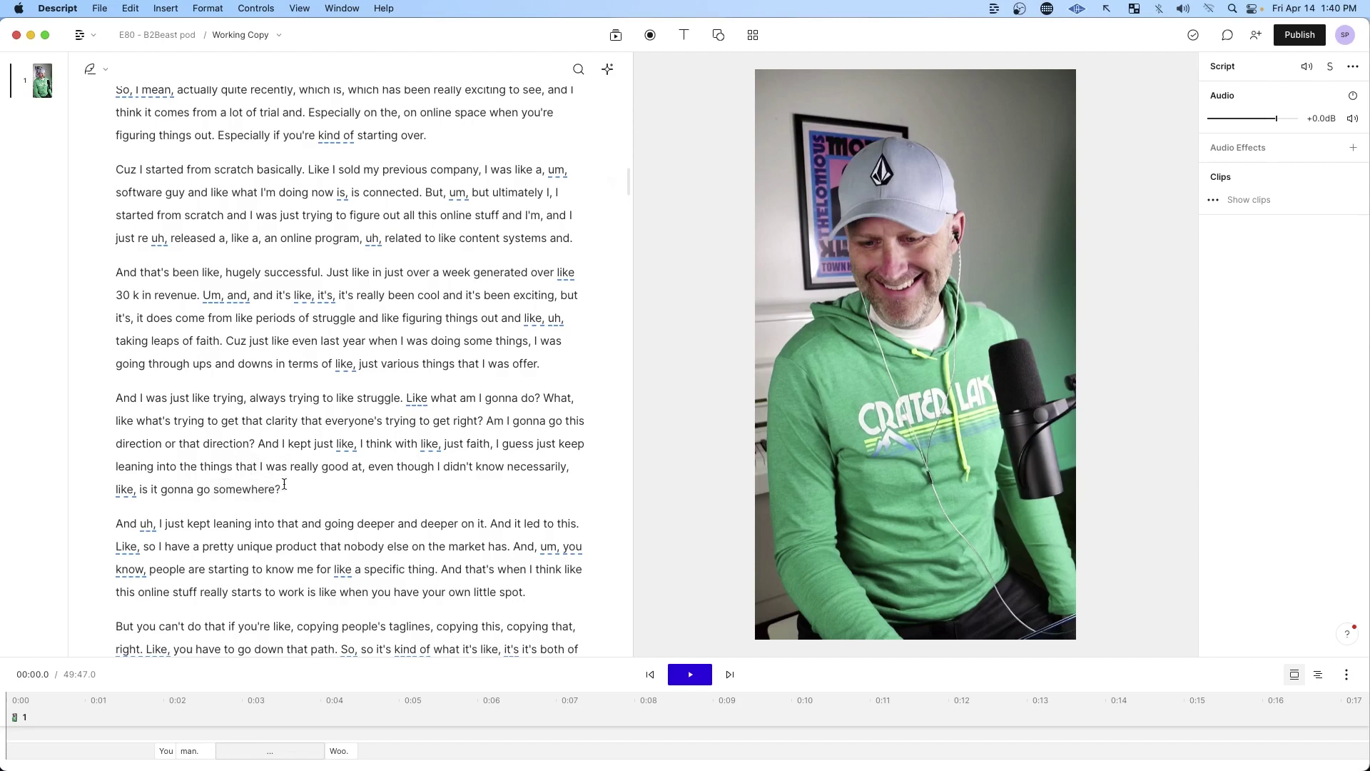
{"action": "left_click_drag", "start_coordinate": [281, 489], "coordinate": [131, 167]}
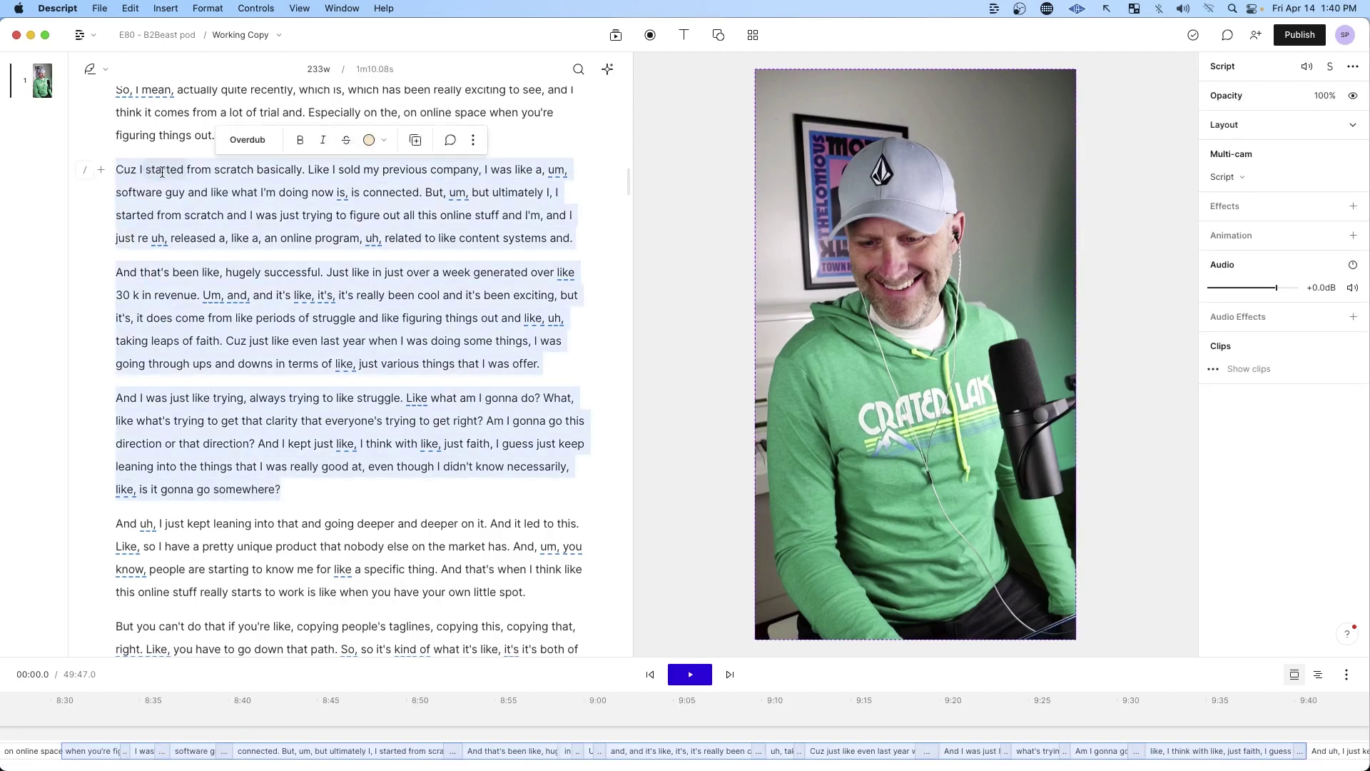
{"action": "right_click", "coordinate": [181, 187]}
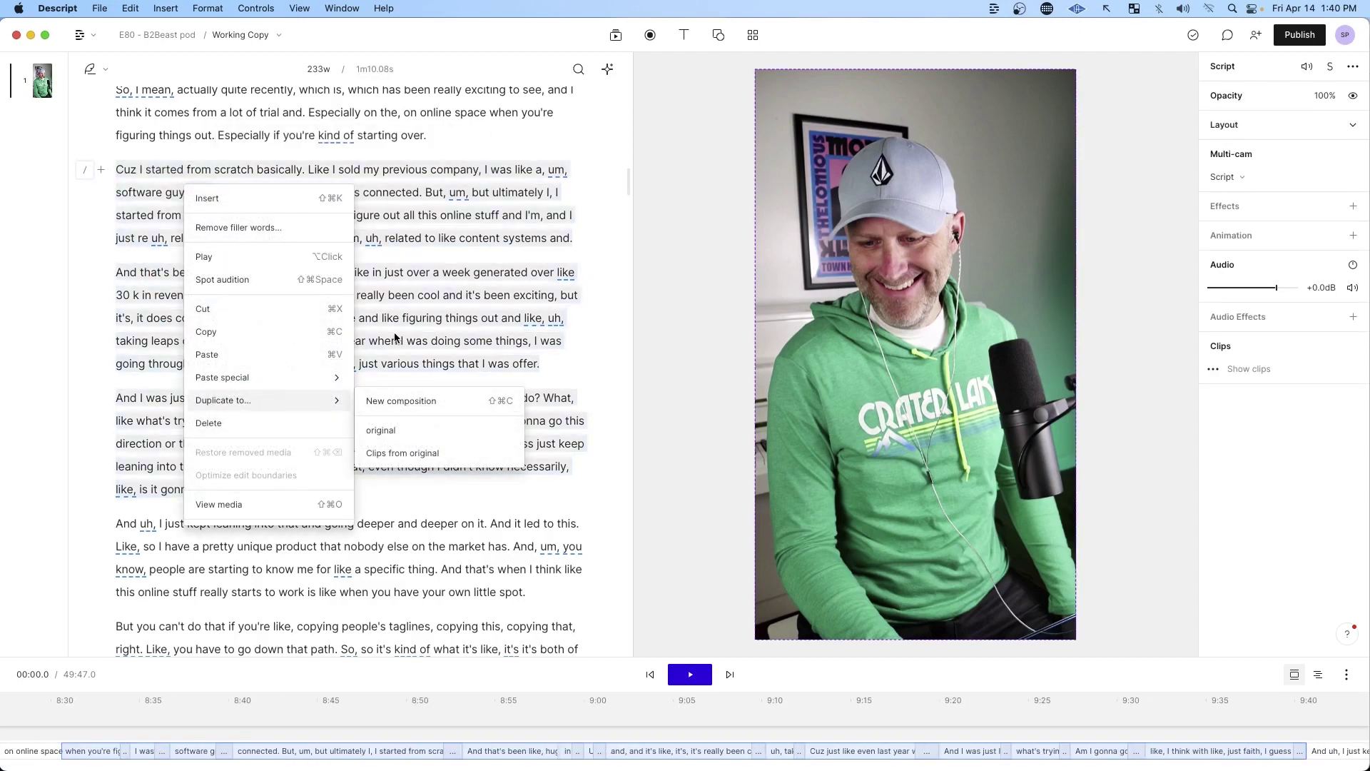
{"action": "left_click", "coordinate": [376, 466]}
Review the Working Copy transcript through to its end and return to the passage starting "Cuz I started from scratch".
{"action": "scroll", "coordinate": [376, 466], "scroll_direction": "down", "scroll_amount": 20}
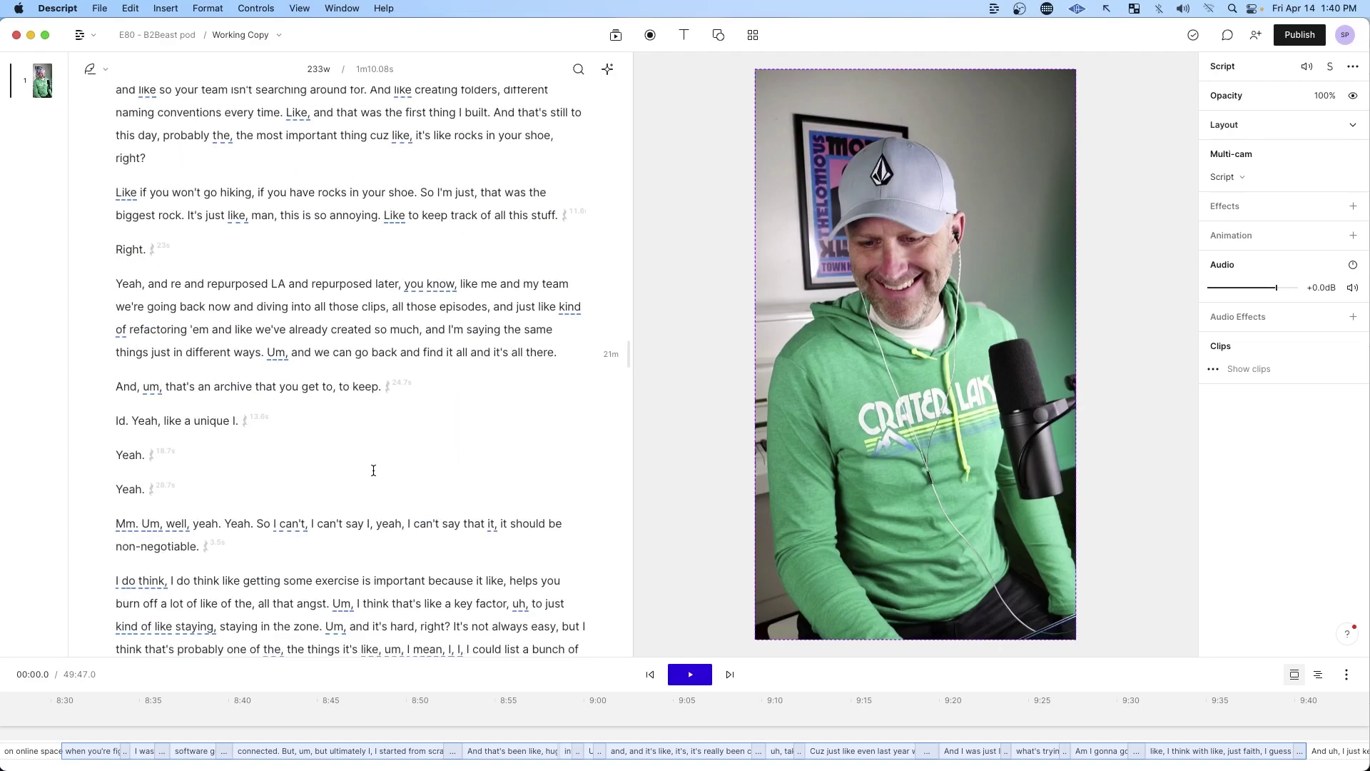
{"action": "scroll", "coordinate": [372, 471], "scroll_direction": "down", "scroll_amount": 20}
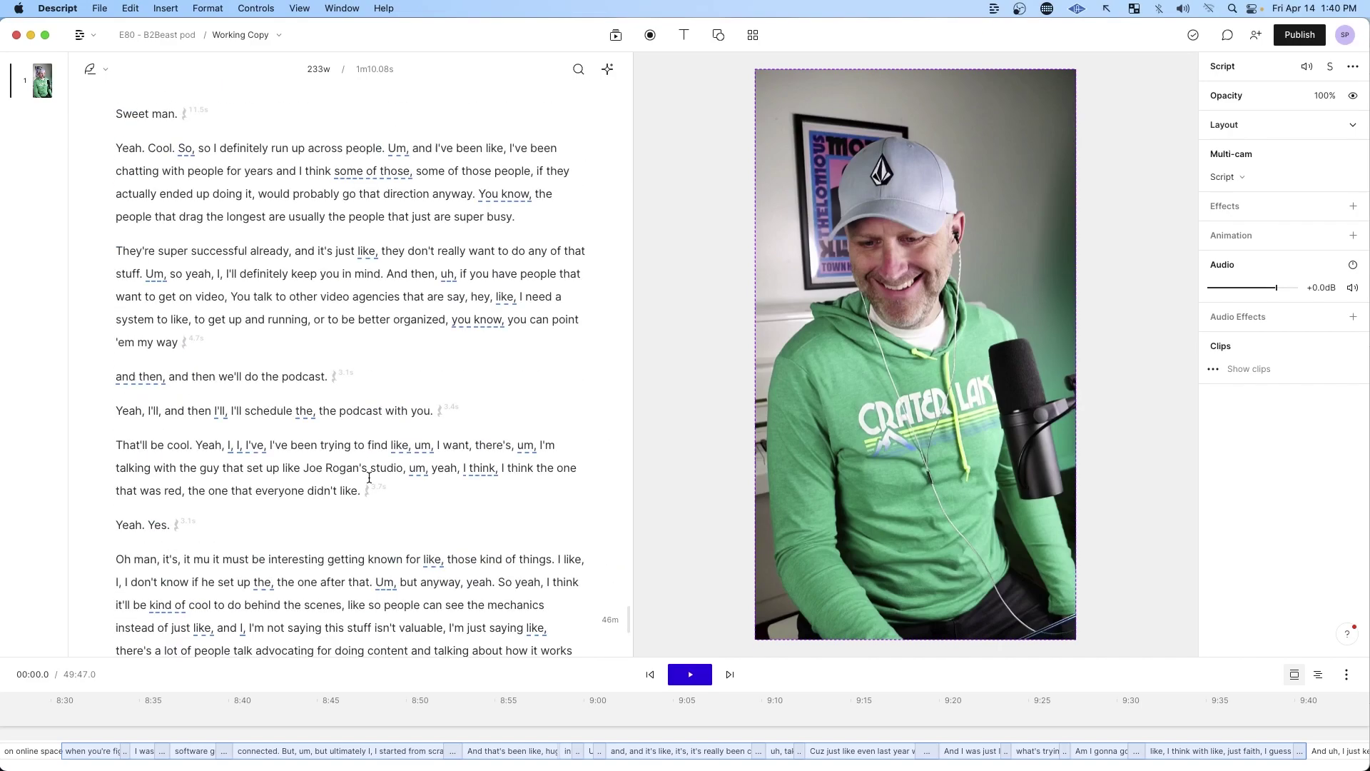
{"action": "scroll", "coordinate": [369, 477], "scroll_direction": "down", "scroll_amount": 5}
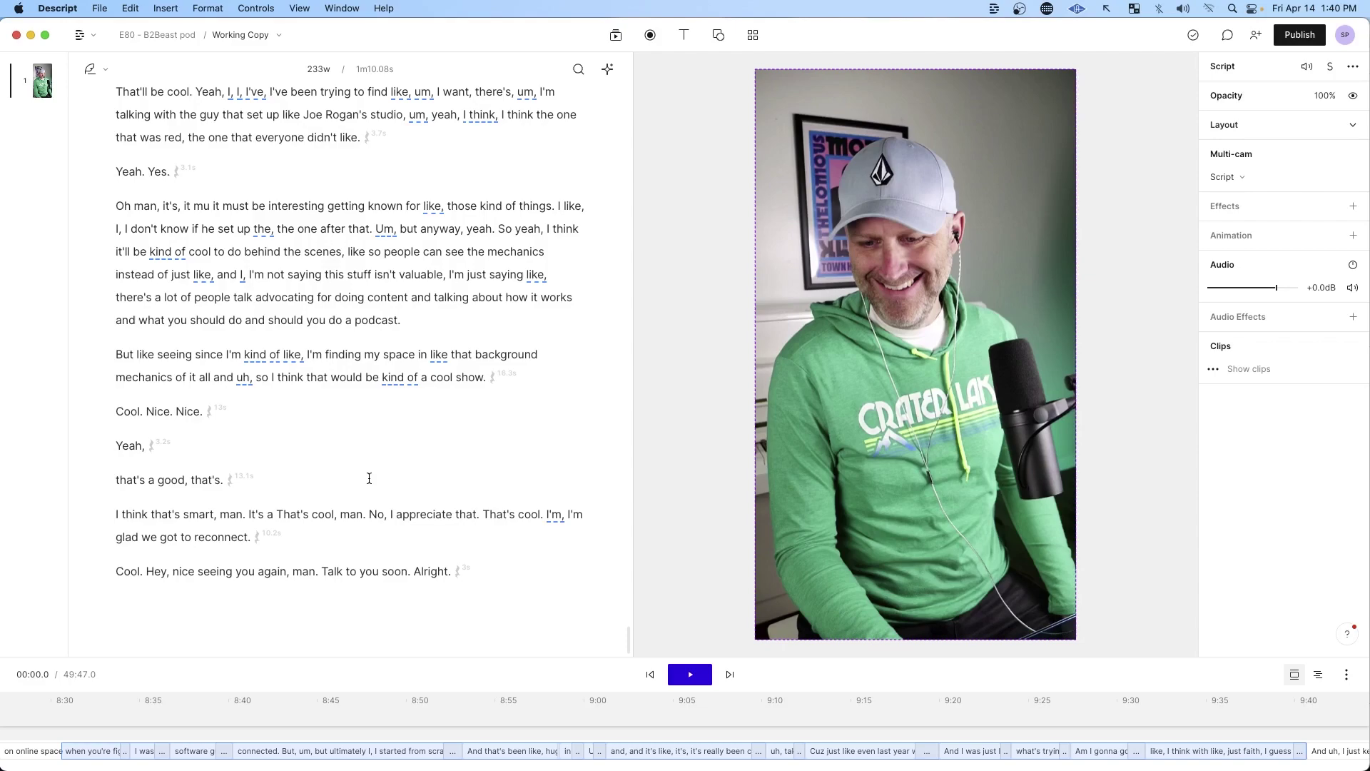
{"action": "scroll", "coordinate": [369, 478], "scroll_direction": "up", "scroll_amount": 20}
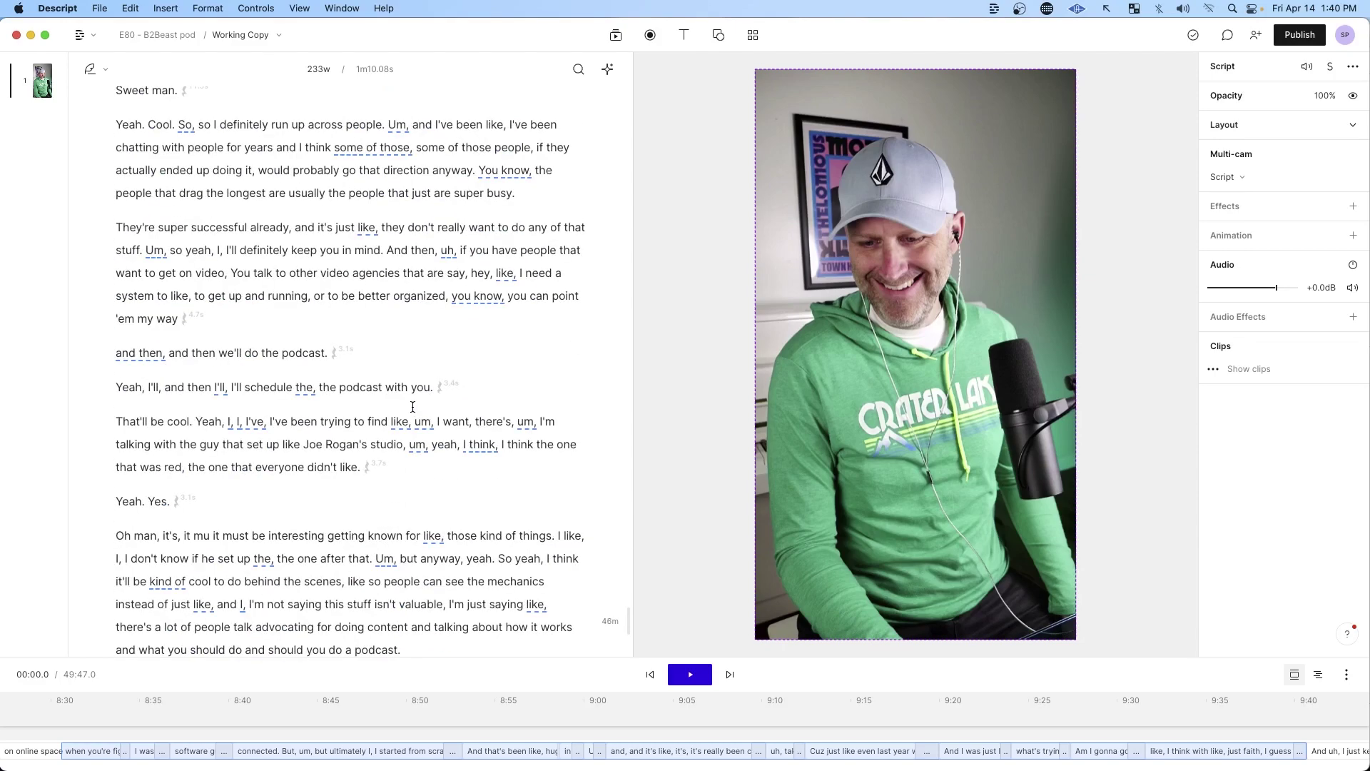
{"action": "scroll", "coordinate": [412, 405], "scroll_direction": "up", "scroll_amount": 20}
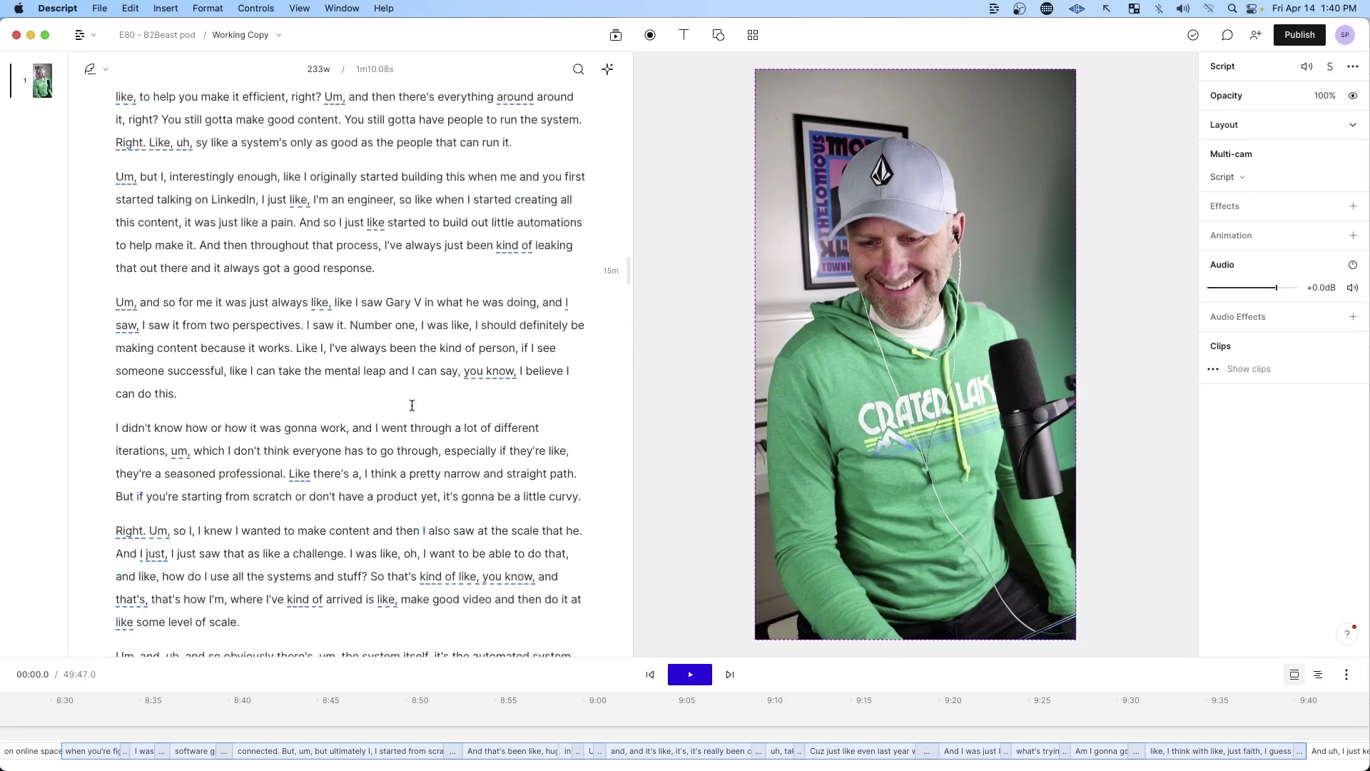
{"action": "scroll", "coordinate": [412, 405], "scroll_direction": "up", "scroll_amount": 8}
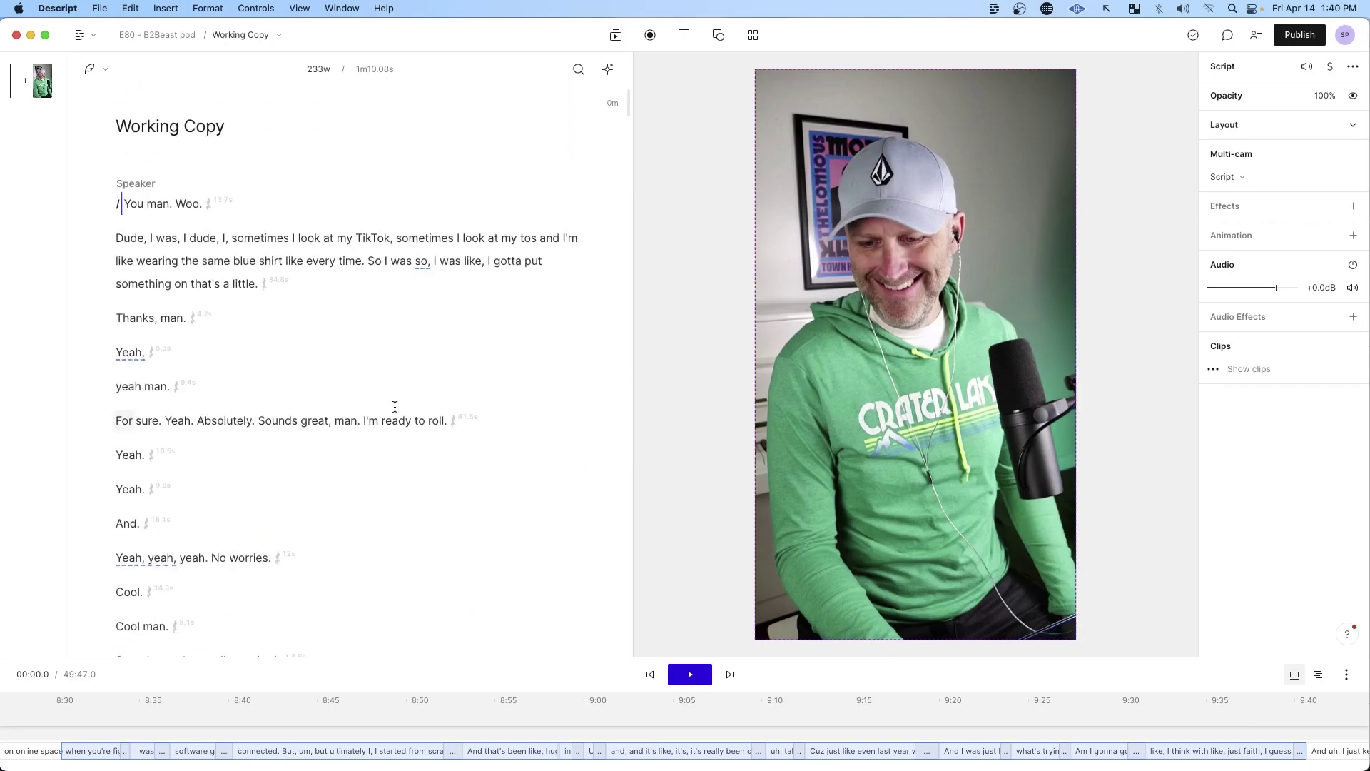
{"action": "scroll", "coordinate": [395, 406], "scroll_direction": "down", "scroll_amount": 15}
{"action": "left_click", "coordinate": [281, 361], "text": "shift"}
{"action": "scroll", "coordinate": [286, 436], "scroll_direction": "down", "scroll_amount": 1}
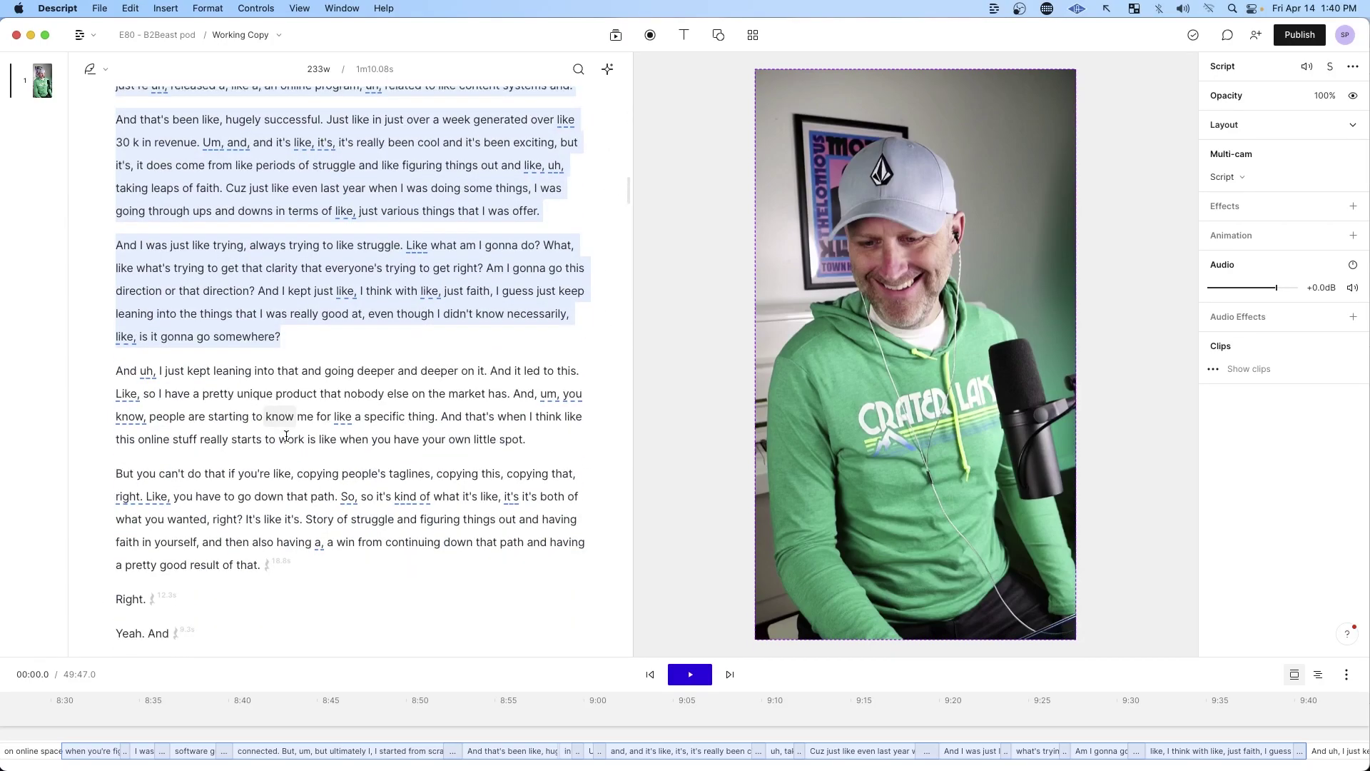
{"action": "left_click", "coordinate": [329, 400]}
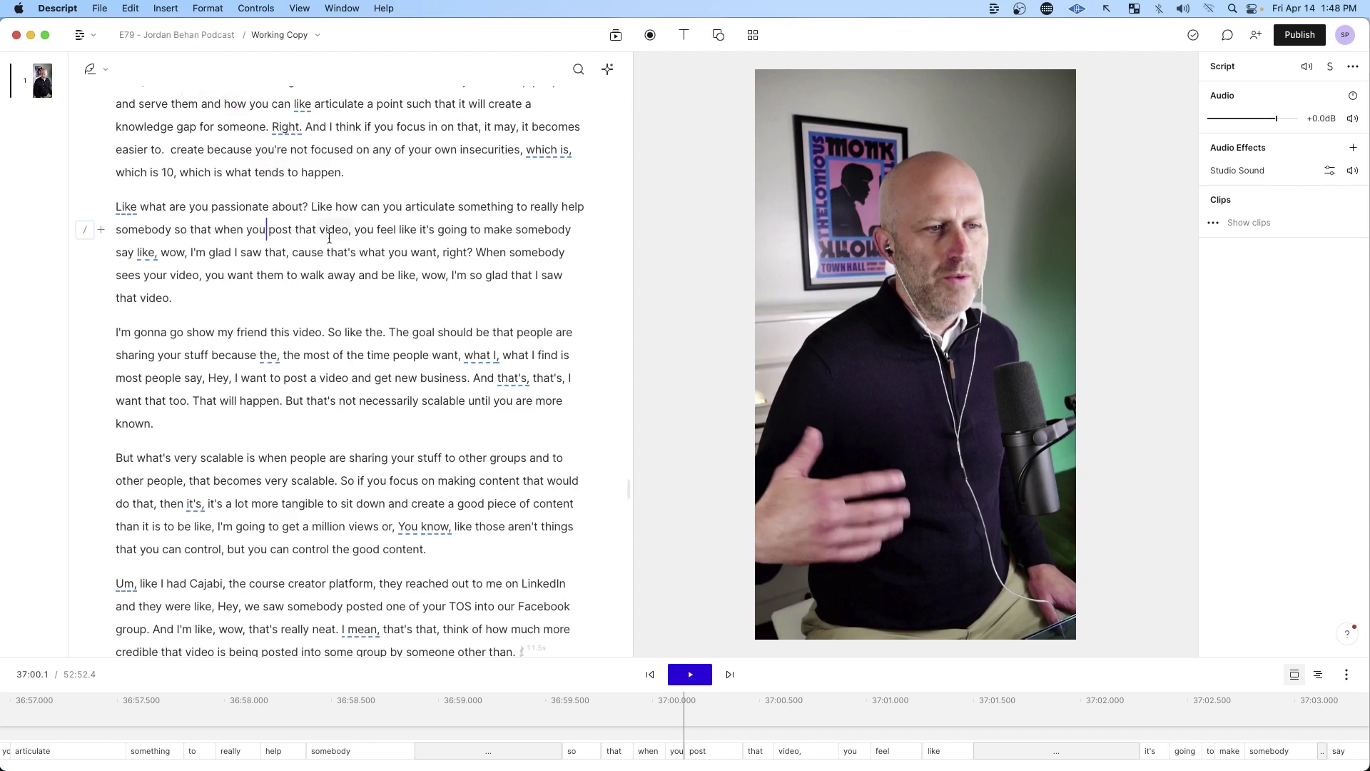
{"action": "scroll", "coordinate": [398, 316], "scroll_direction": "down", "scroll_amount": 1}
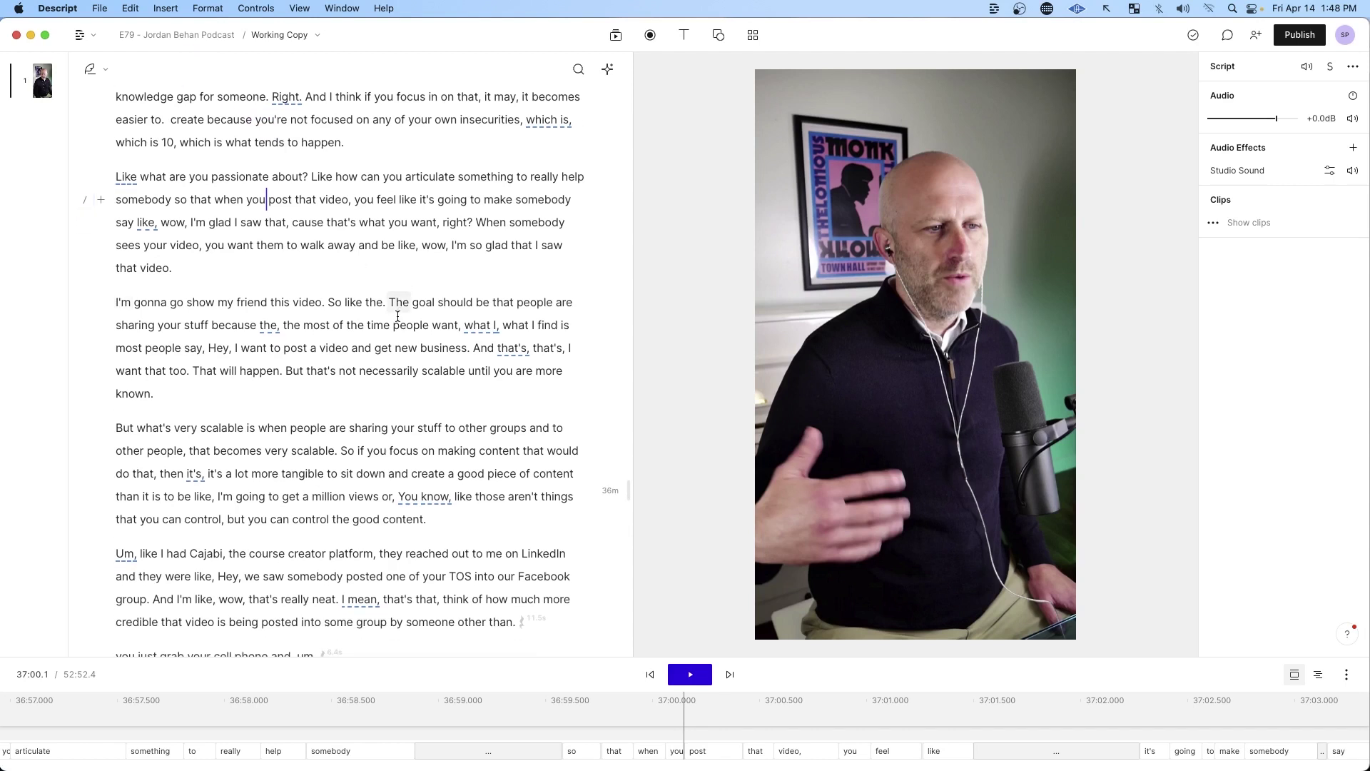
{"action": "left_click_drag", "start_coordinate": [390, 302], "coordinate": [459, 517]}
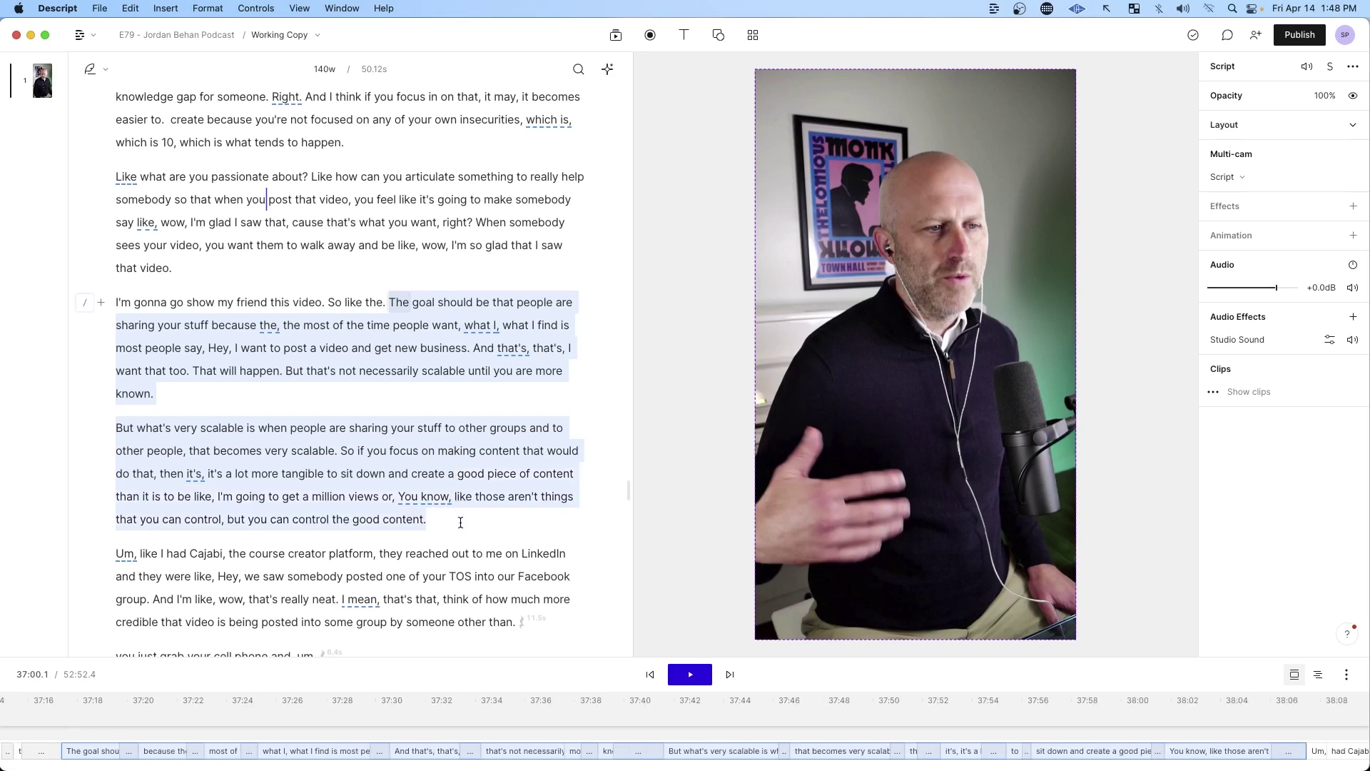
{"action": "left_click_drag", "start_coordinate": [460, 522], "coordinate": [458, 518]}
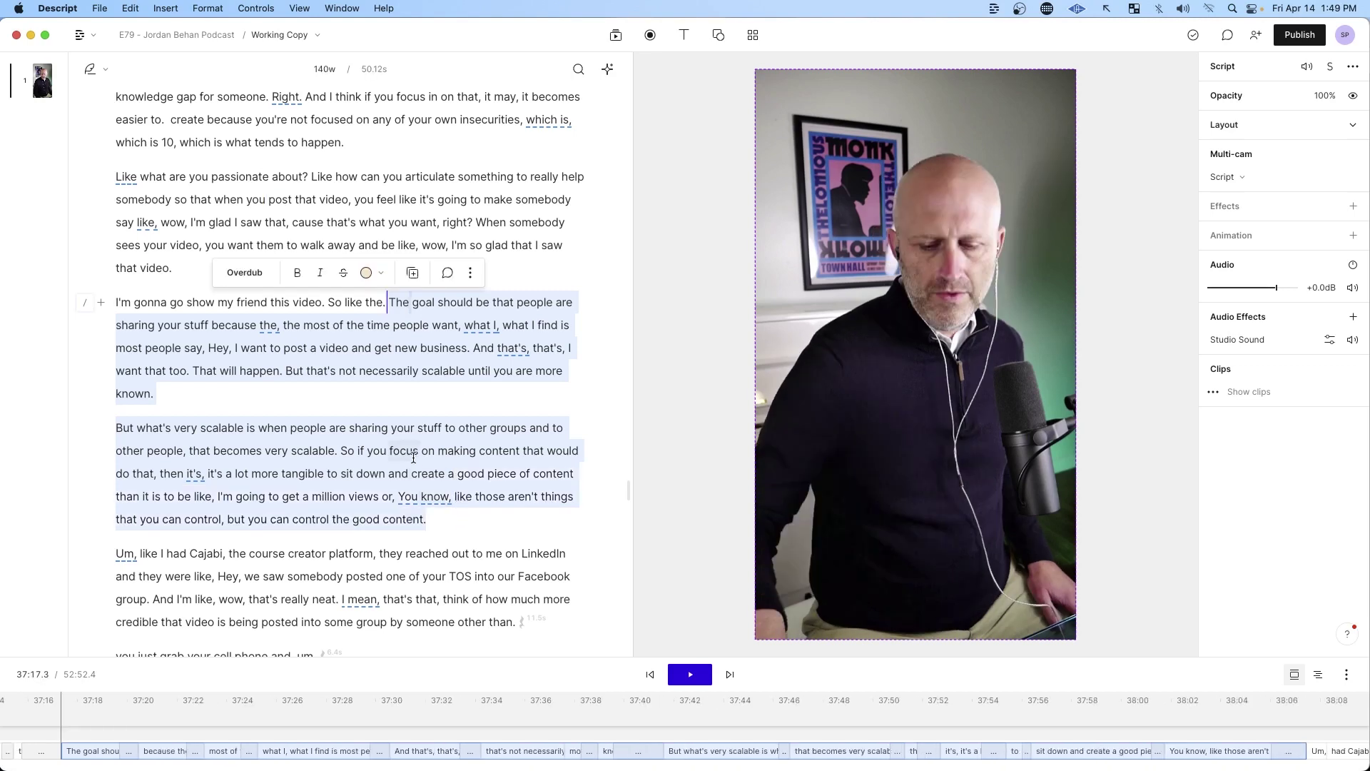
{"action": "left_click", "coordinate": [359, 370]}
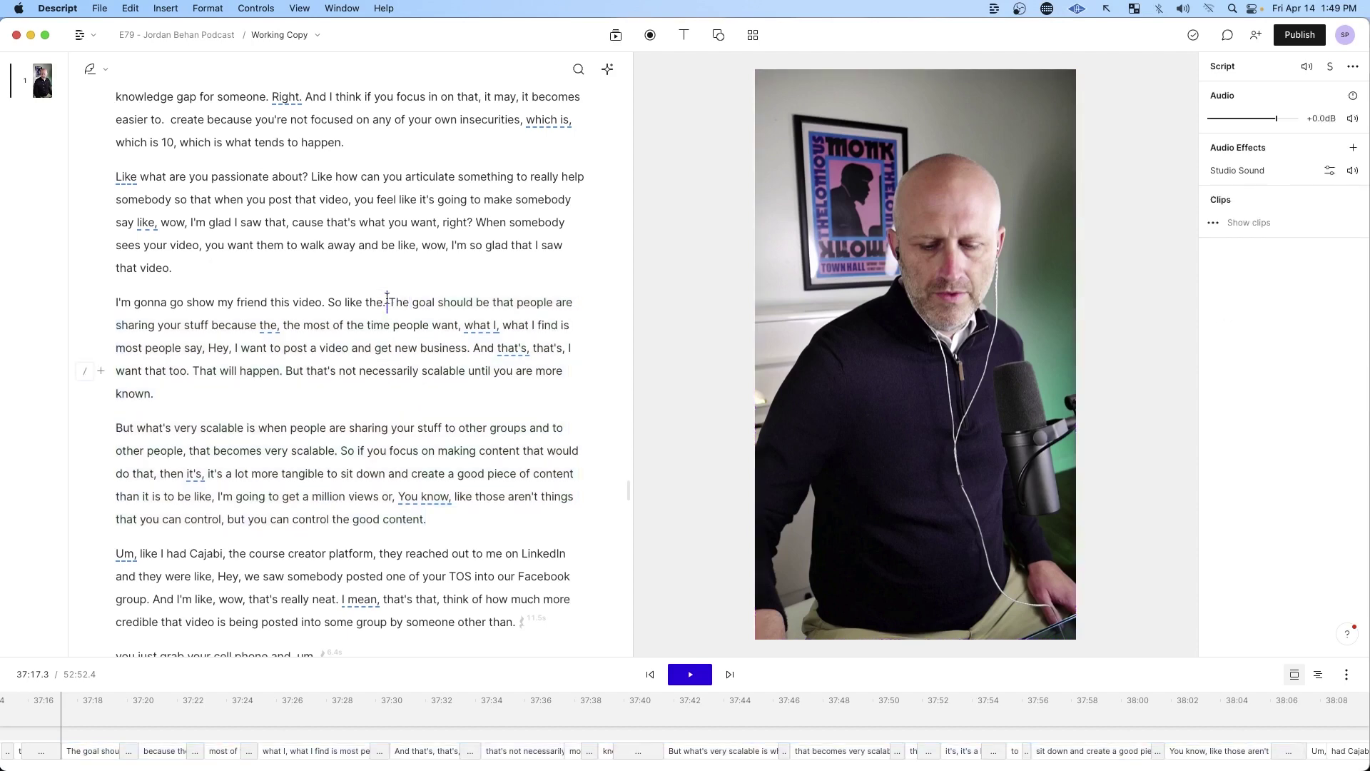
{"action": "left_click", "coordinate": [135, 222]}
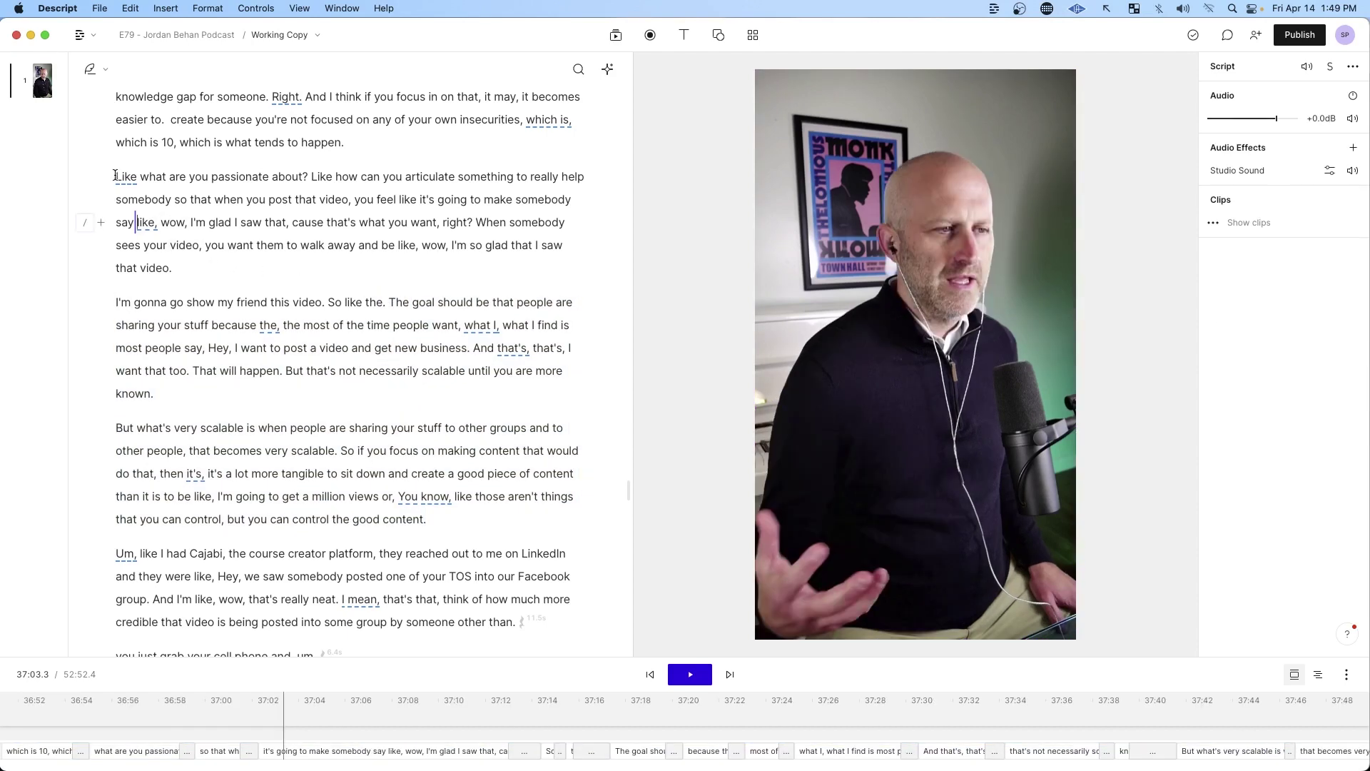
Duplicate the passage from "Like what are you passionate about?" to "I'm gonna screw up." into a new composition and open it.
{"action": "left_click_drag", "start_coordinate": [115, 175], "coordinate": [320, 583]}
{"action": "scroll", "coordinate": [309, 396], "scroll_direction": "down", "scroll_amount": 3}
{"action": "left_click_drag", "start_coordinate": [326, 228], "coordinate": [426, 446]}
{"action": "left_click_drag", "start_coordinate": [125, 104], "coordinate": [399, 576]}
{"action": "right_click", "coordinate": [309, 580]}
{"action": "mouse_move", "coordinate": [373, 635]}
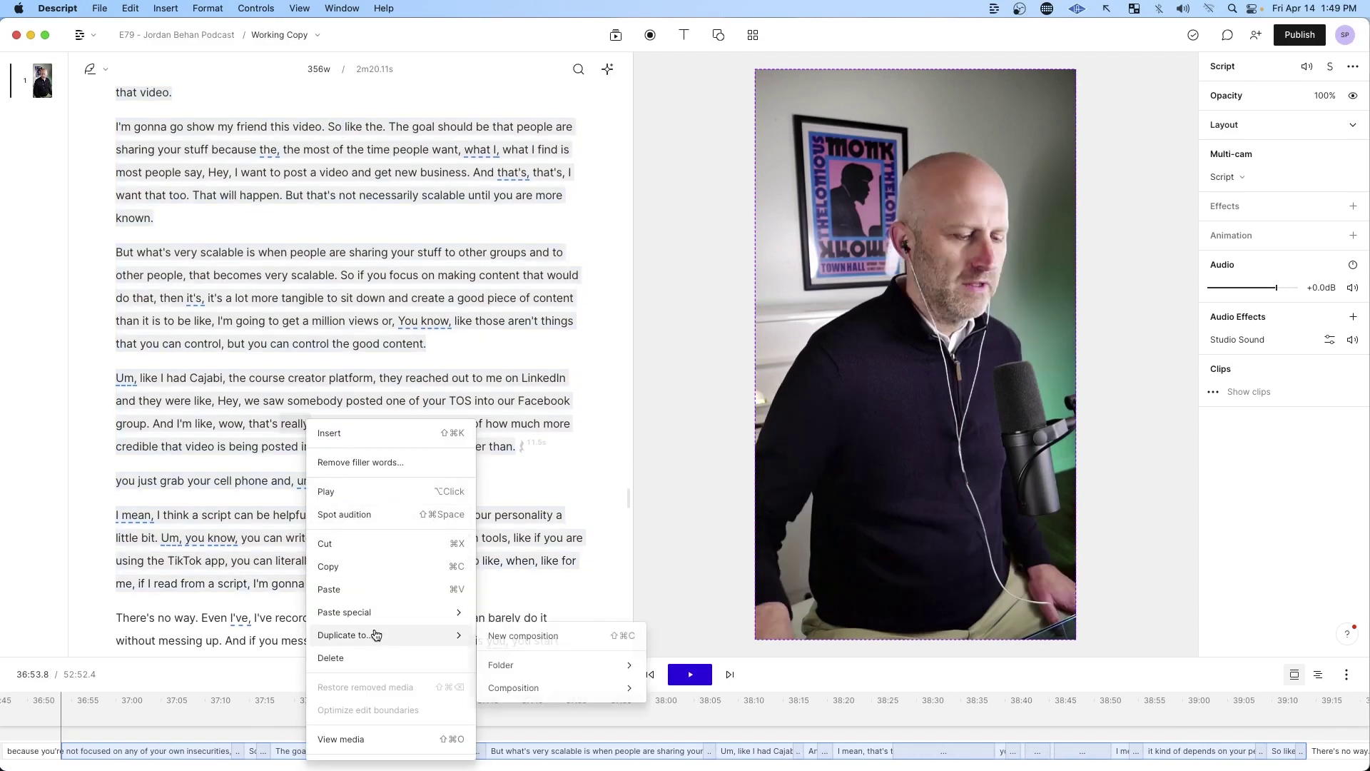
{"action": "left_click", "coordinate": [525, 636]}
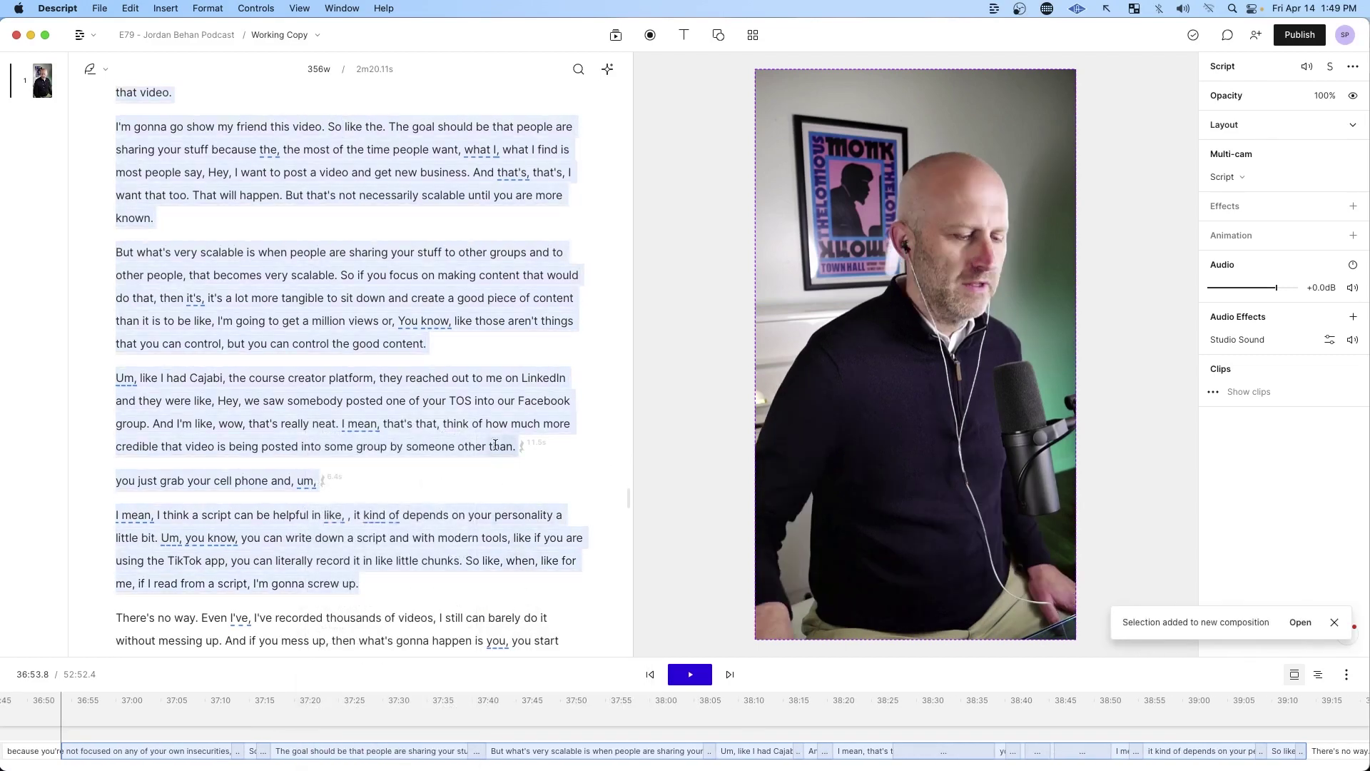
{"action": "left_click", "coordinate": [1299, 622]}
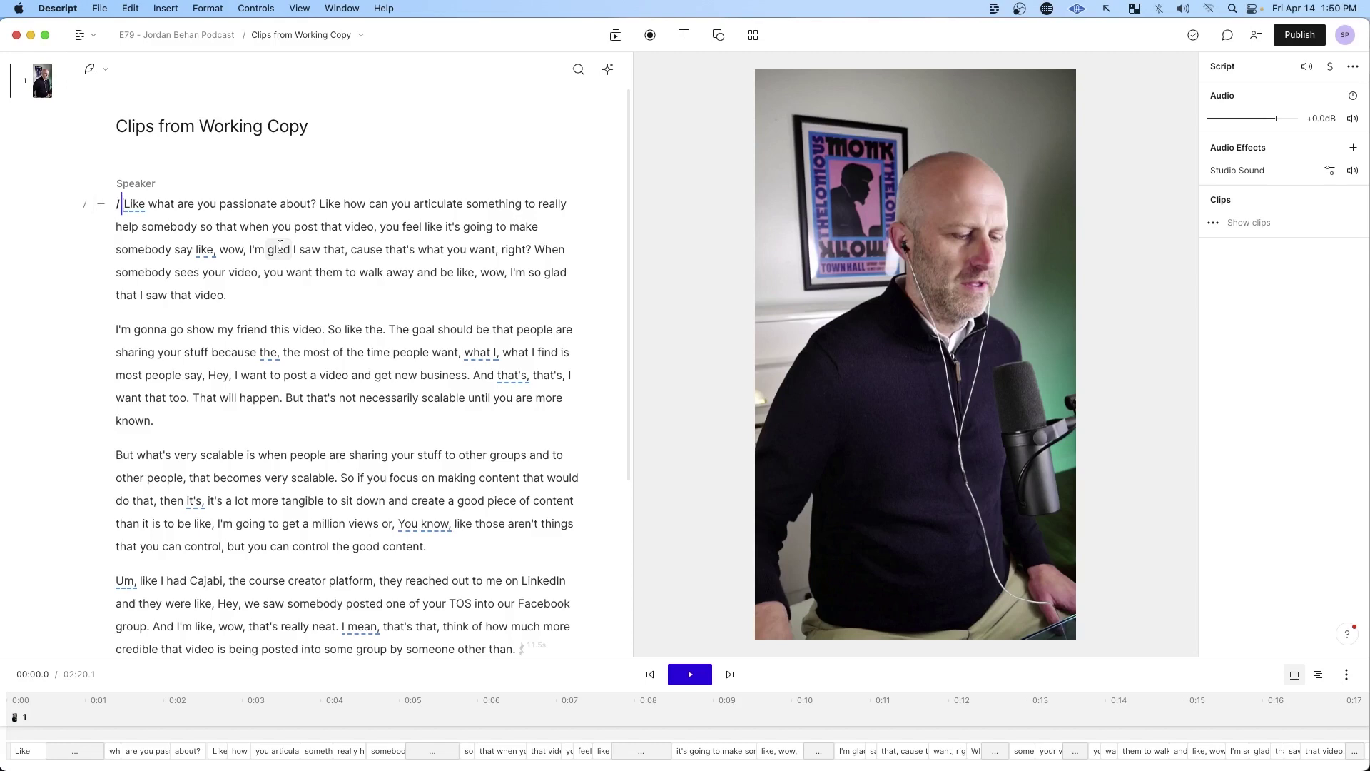
Delete the opening words "Like what are you passionate about? Like" so the clip's script starts at "how can you articulate something".
{"action": "scroll", "coordinate": [230, 469], "scroll_direction": "down", "scroll_amount": 3}
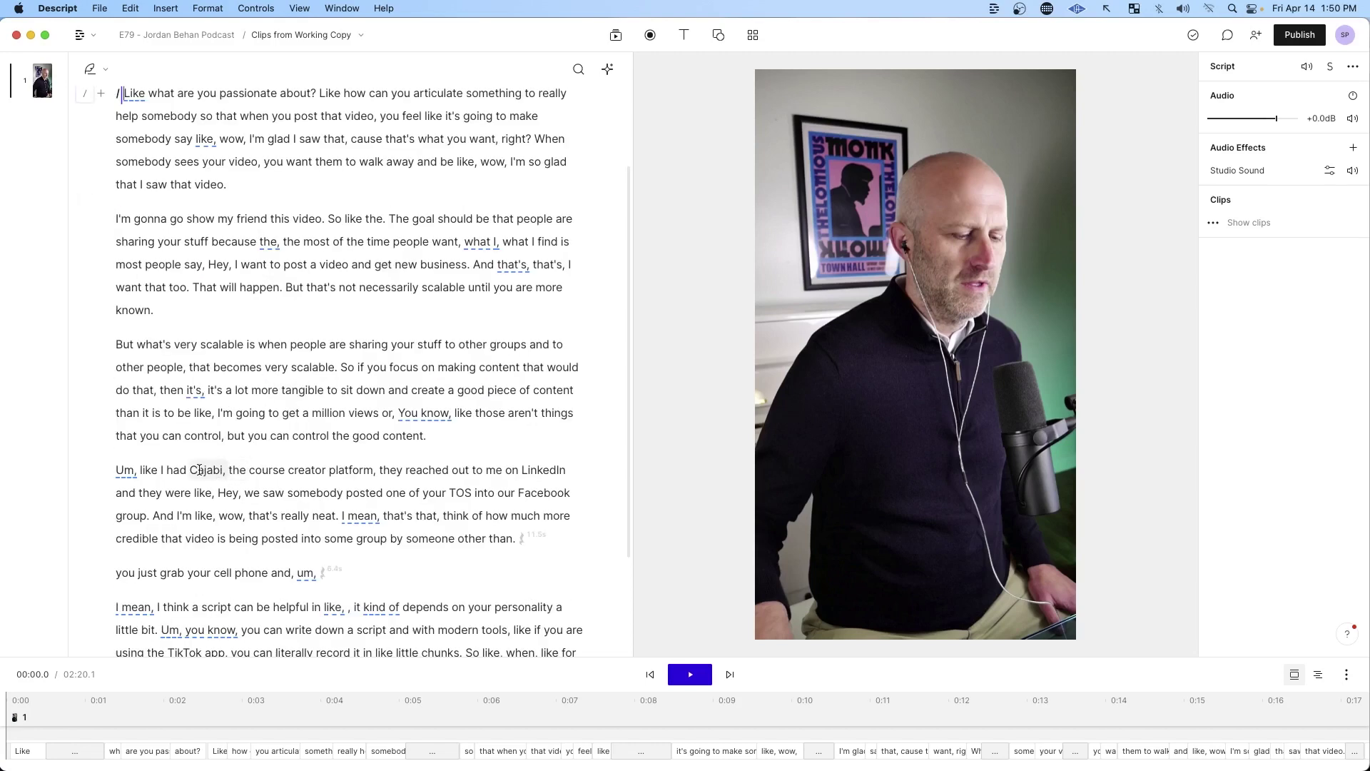
{"action": "double_click", "coordinate": [202, 469]}
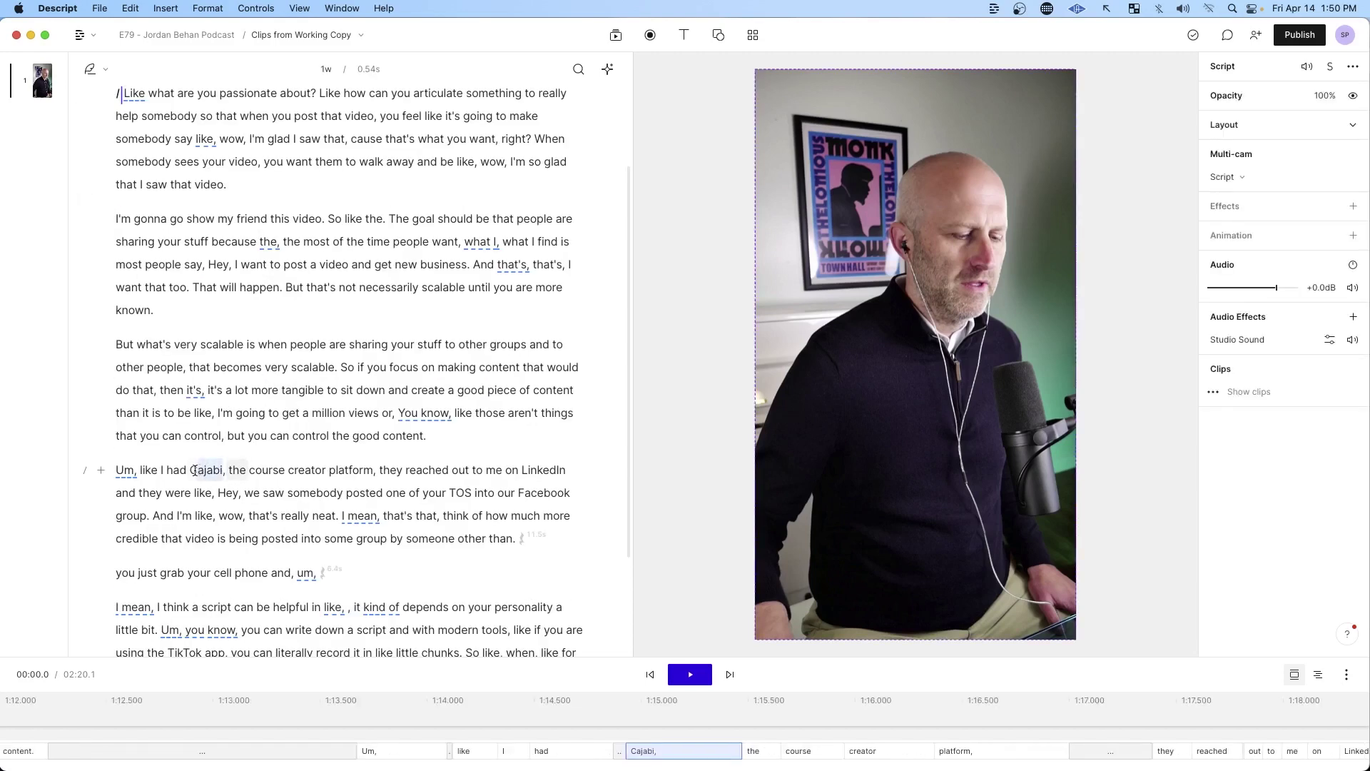
{"action": "left_click", "coordinate": [251, 491]}
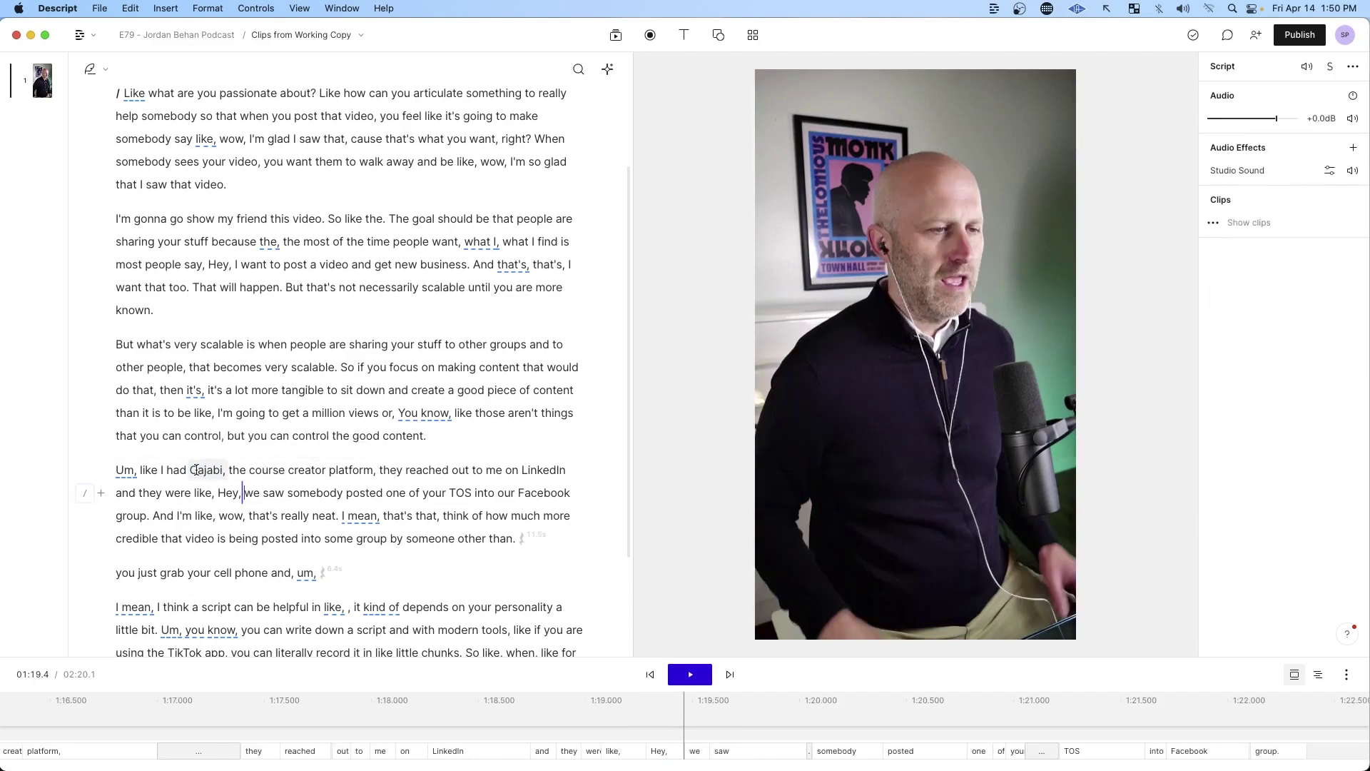
{"action": "scroll", "coordinate": [254, 477], "scroll_direction": "down", "scroll_amount": 3}
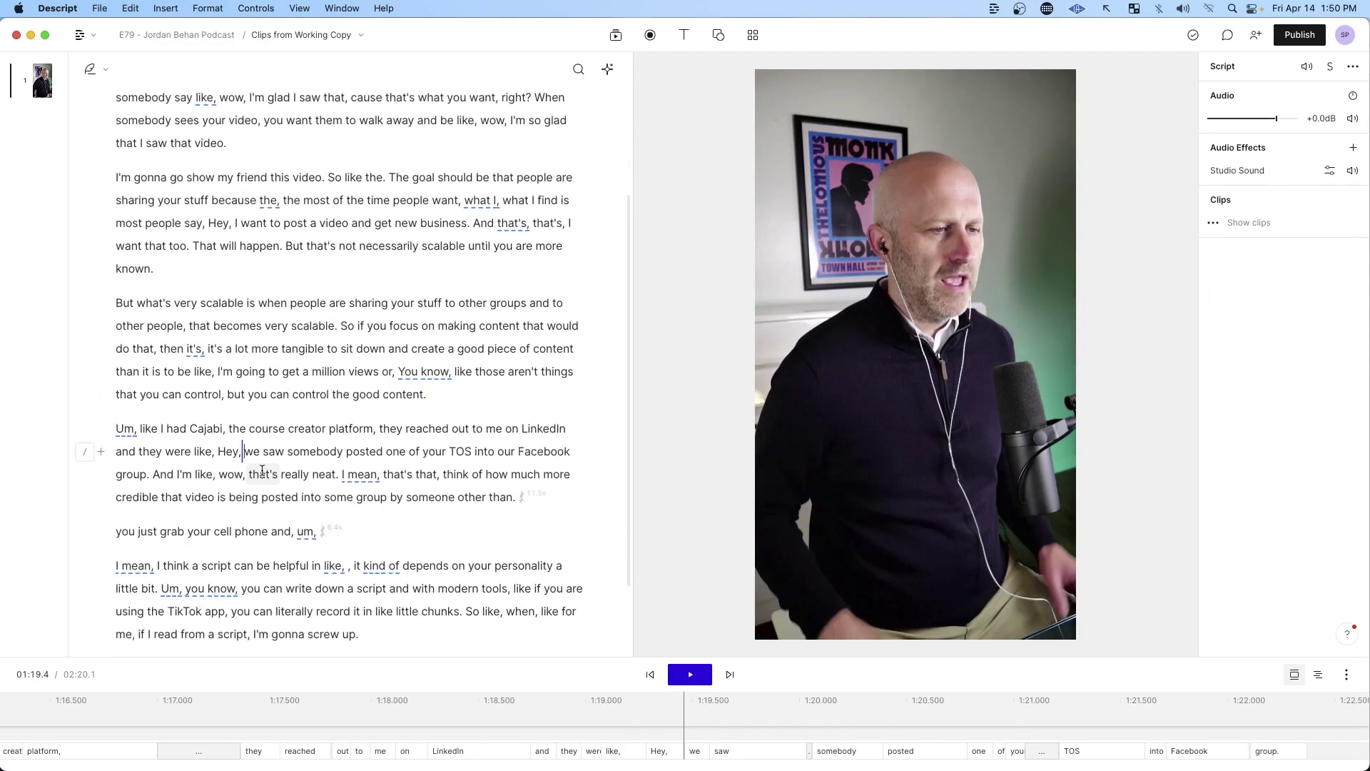
{"action": "scroll", "coordinate": [264, 469], "scroll_direction": "up", "scroll_amount": 3}
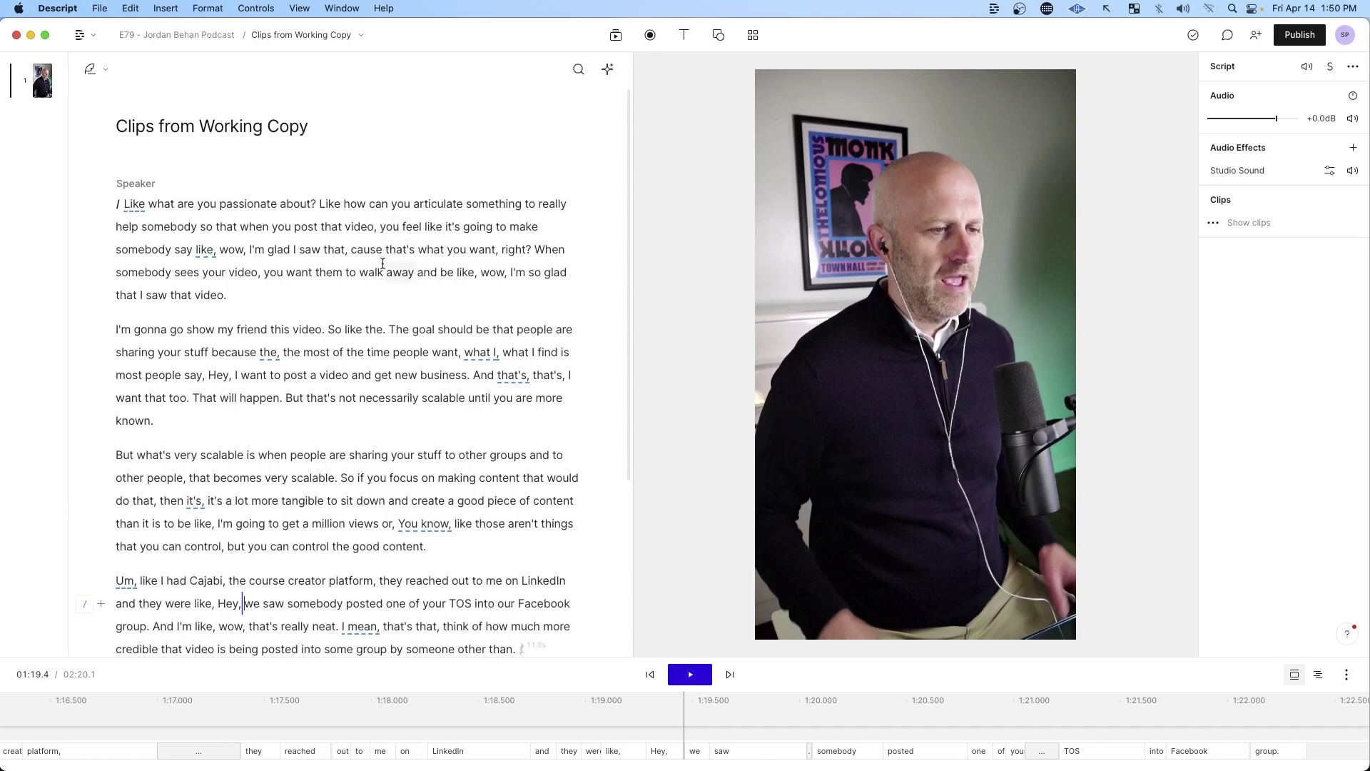
{"action": "left_click_drag", "start_coordinate": [343, 204], "coordinate": [124, 206]}
{"action": "key", "text": "BackSpace"}
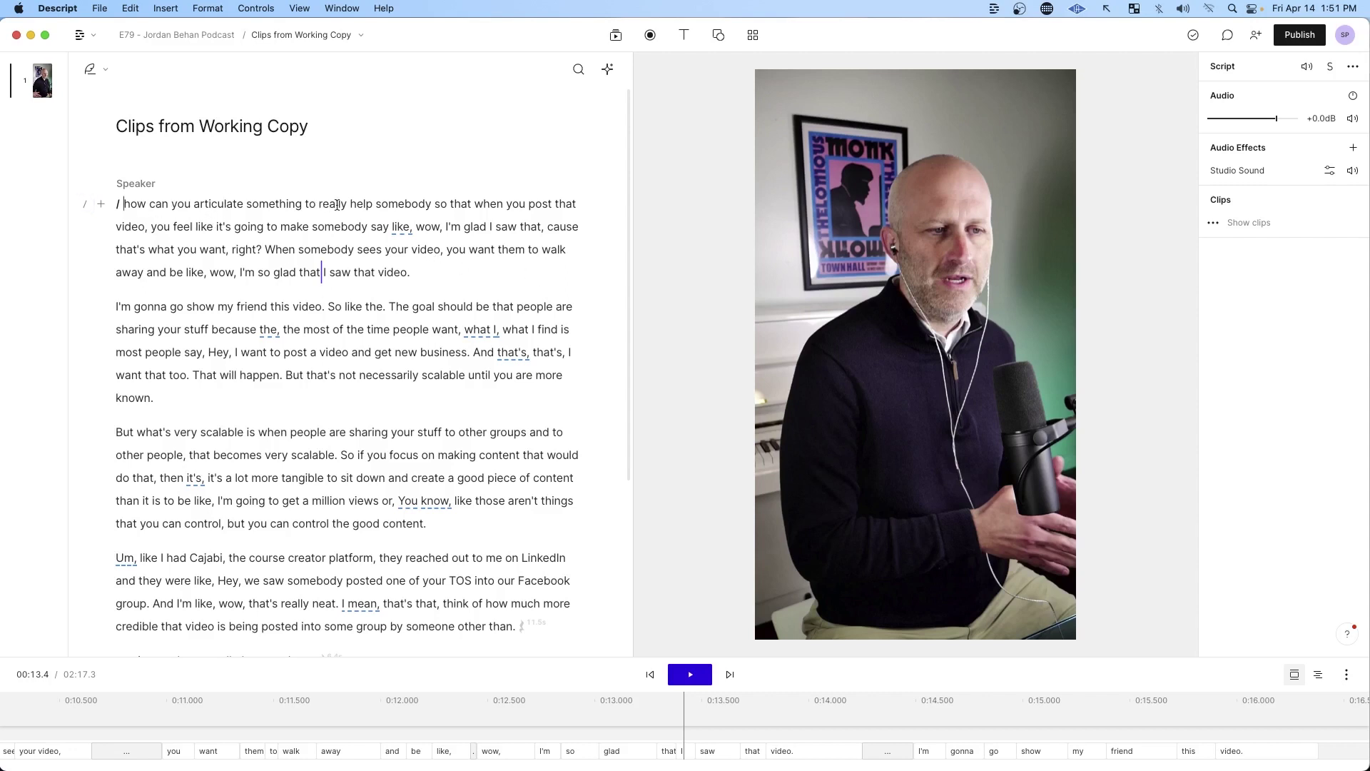
Play back the clip's first two paragraphs, up to "I want to post a video and get new business.".
{"action": "left_click_drag", "start_coordinate": [252, 205], "coordinate": [202, 205]}
{"action": "left_click", "coordinate": [692, 674]}
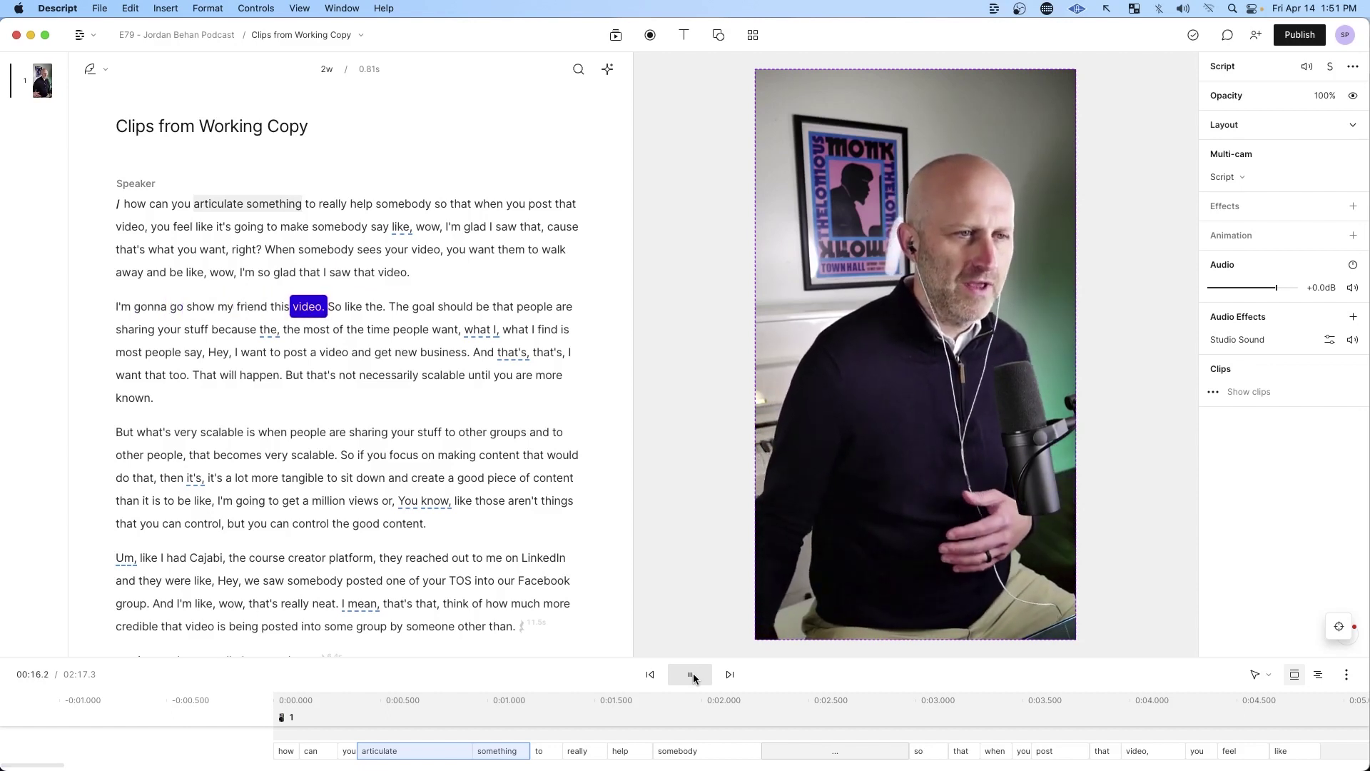
{"action": "left_click", "coordinate": [691, 675]}
{"action": "left_click_drag", "start_coordinate": [194, 203], "coordinate": [385, 310]}
{"action": "left_click", "coordinate": [691, 674]}
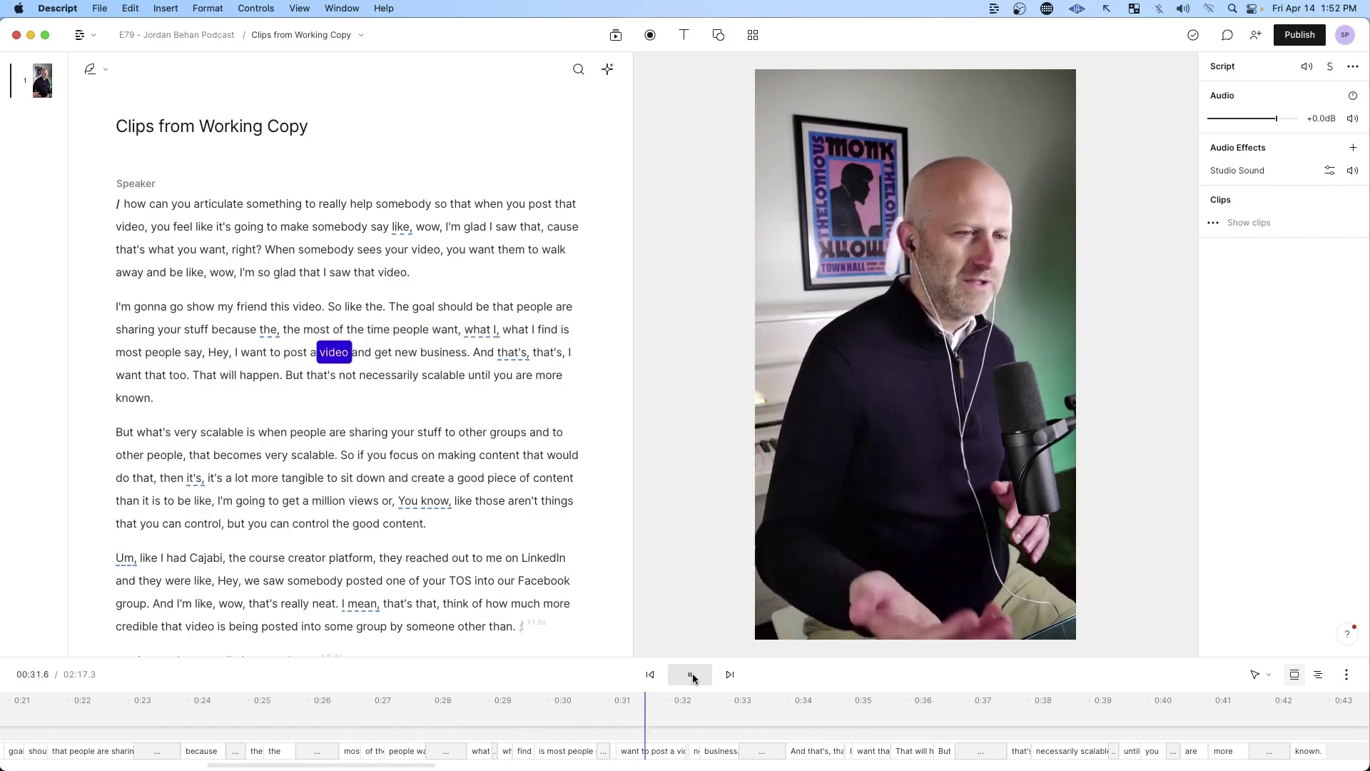
{"action": "left_click", "coordinate": [691, 674]}
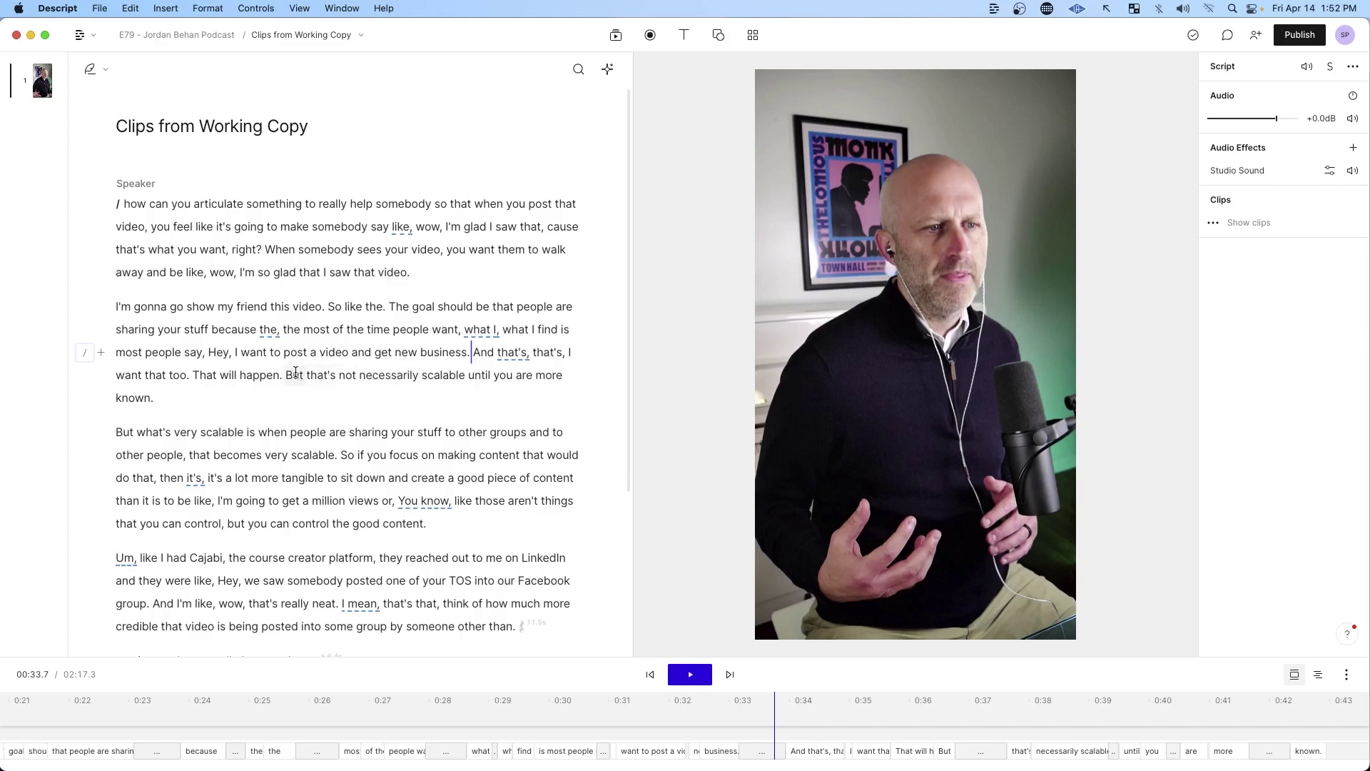
{"action": "left_click", "coordinate": [270, 352]}
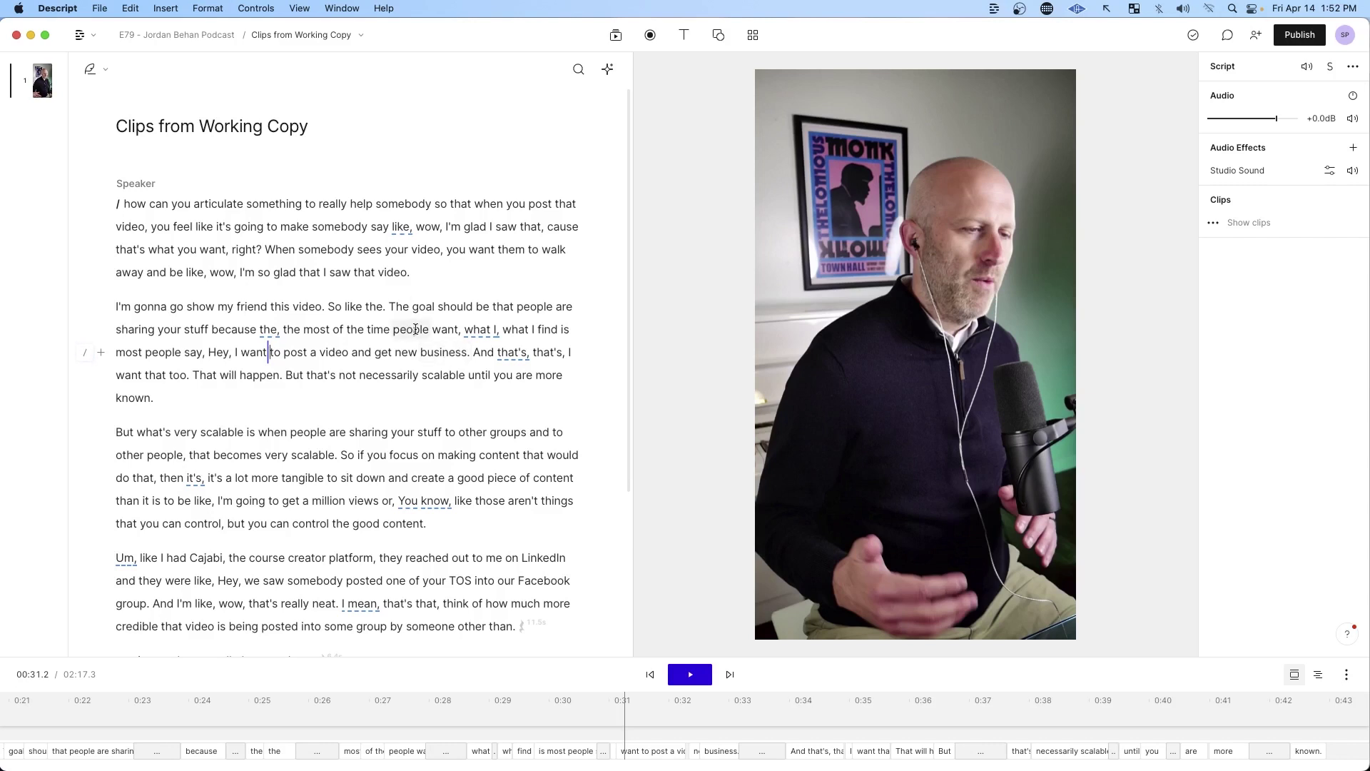
Delete the words "So like the." before "The goal should be that people are sharing your stuff".
{"action": "scroll", "coordinate": [426, 353], "scroll_direction": "down", "scroll_amount": 1}
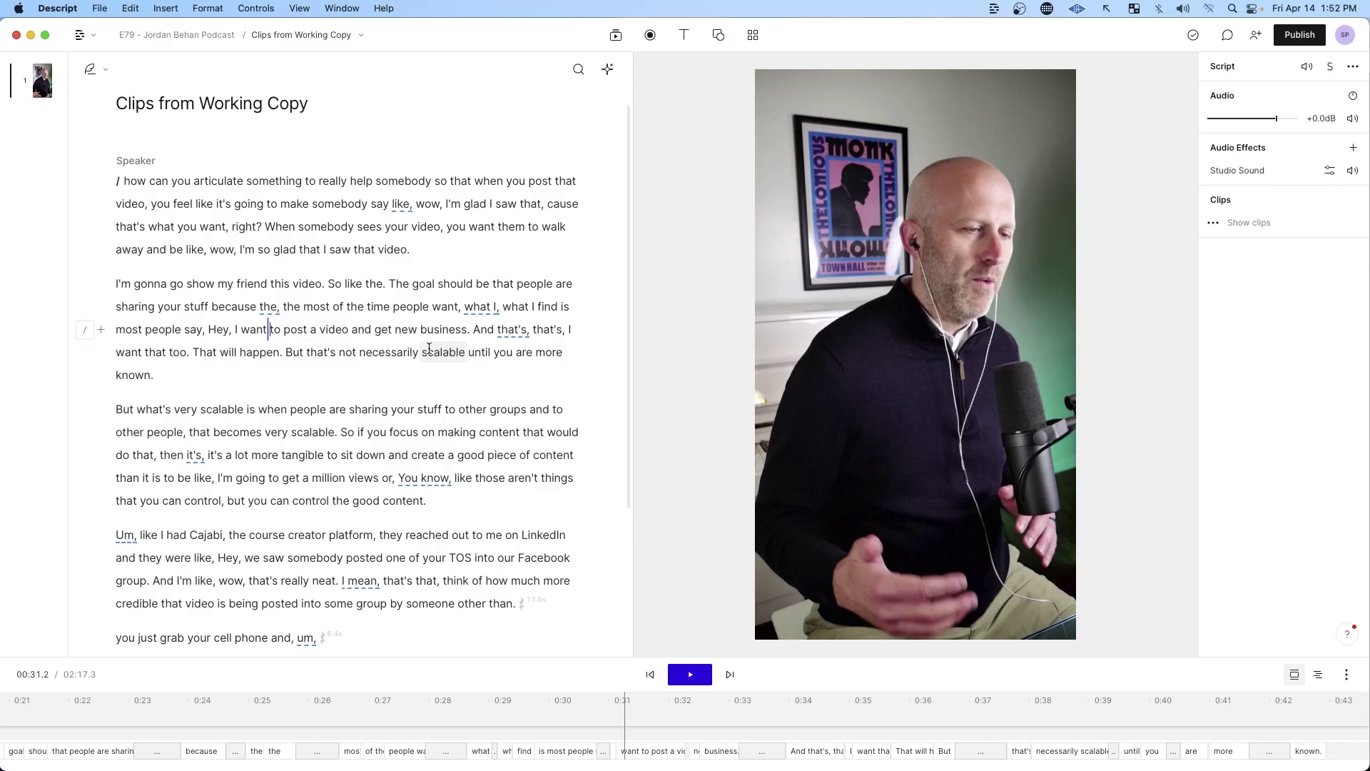
{"action": "scroll", "coordinate": [398, 389], "scroll_direction": "down", "scroll_amount": 2}
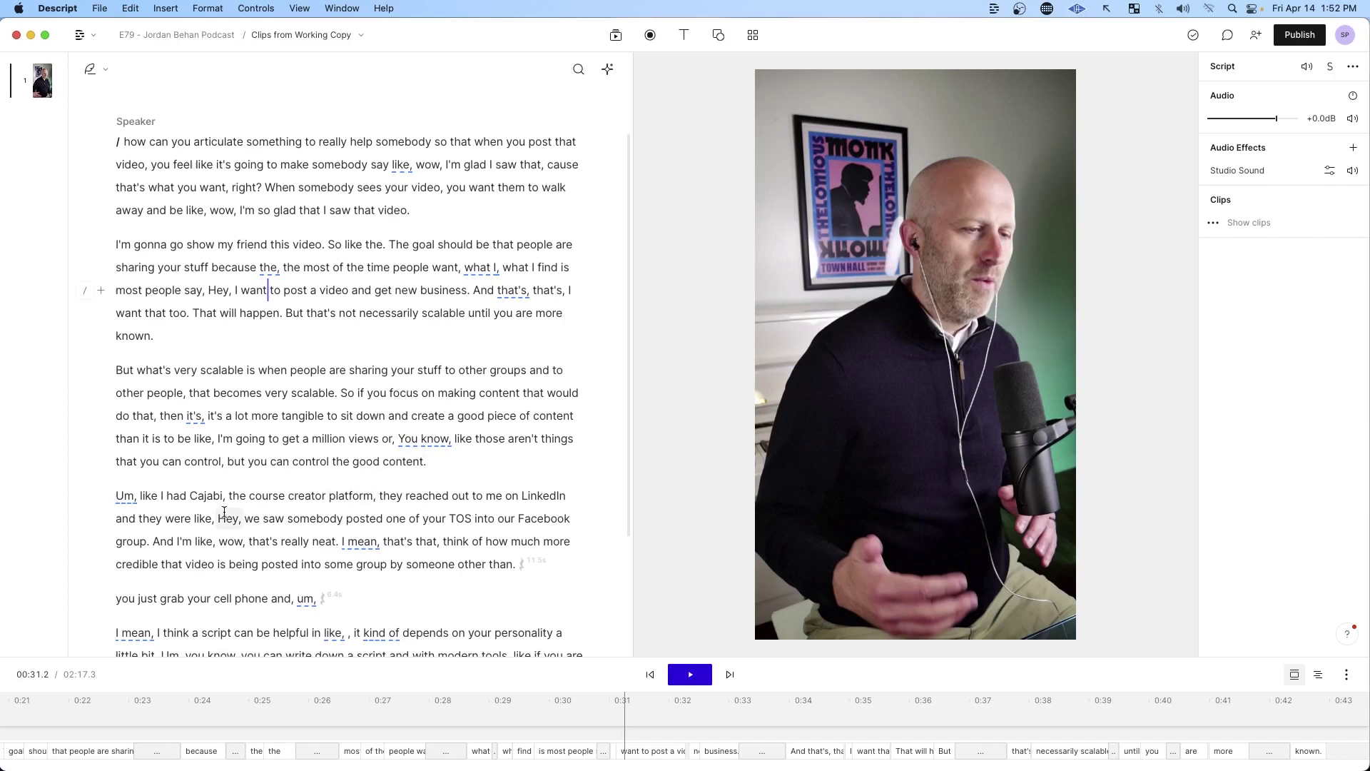
{"action": "left_click_drag", "start_coordinate": [142, 492], "coordinate": [513, 564]}
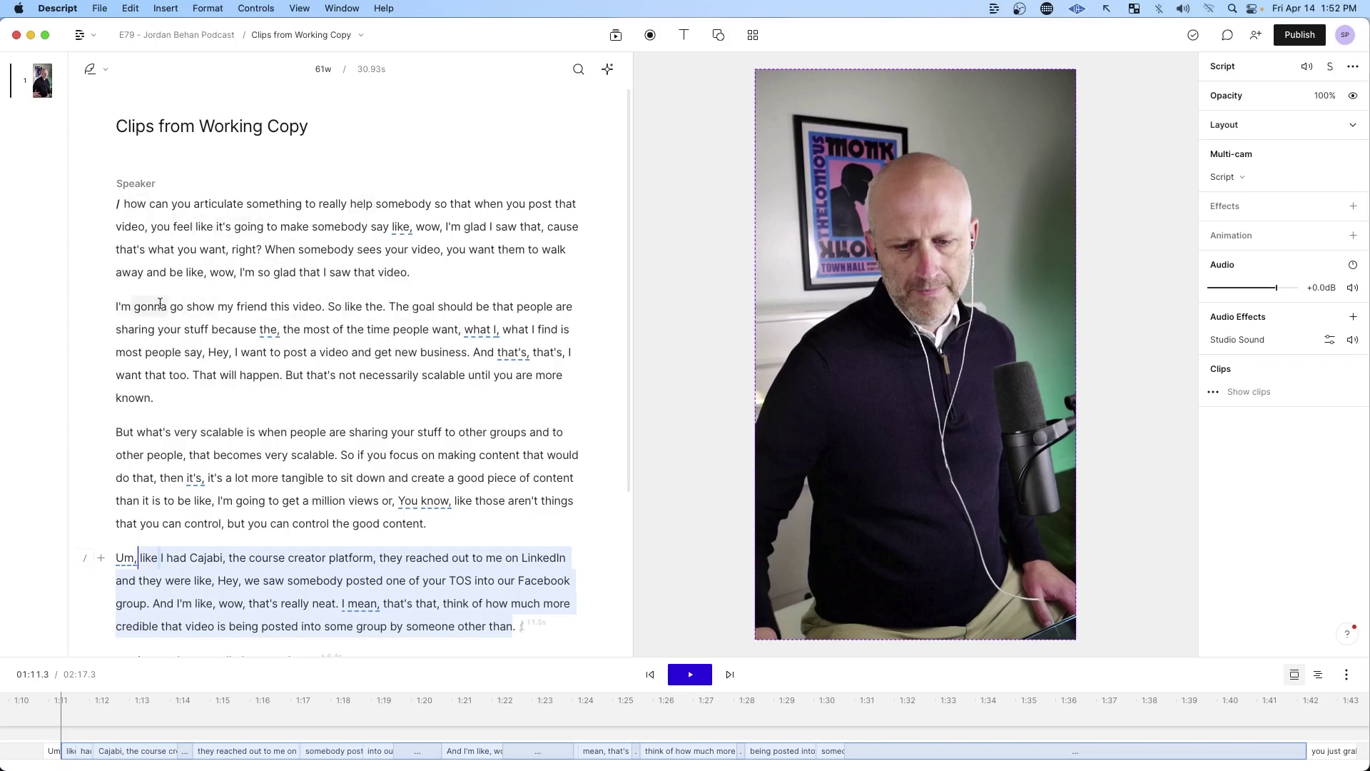
{"action": "left_click_drag", "start_coordinate": [388, 312], "coordinate": [328, 309]}
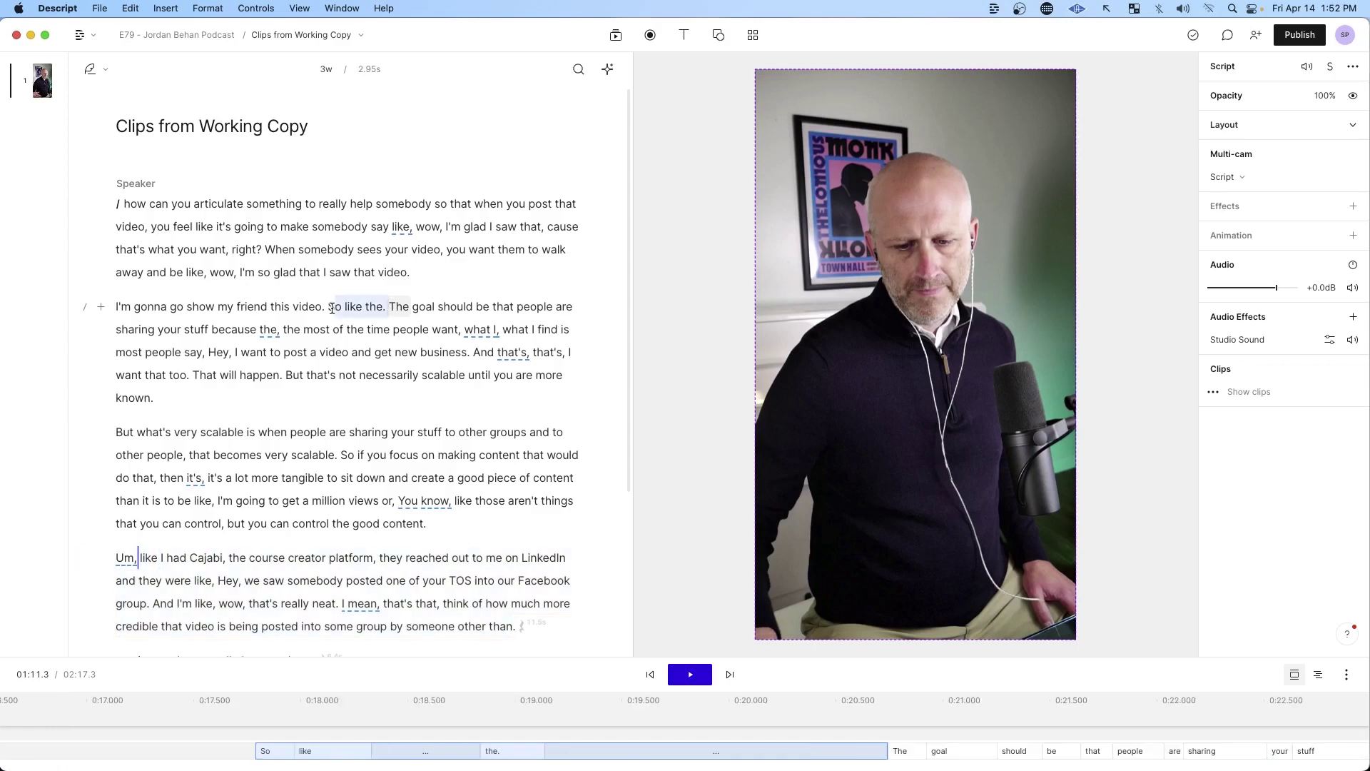
{"action": "key", "text": "BackSpace"}
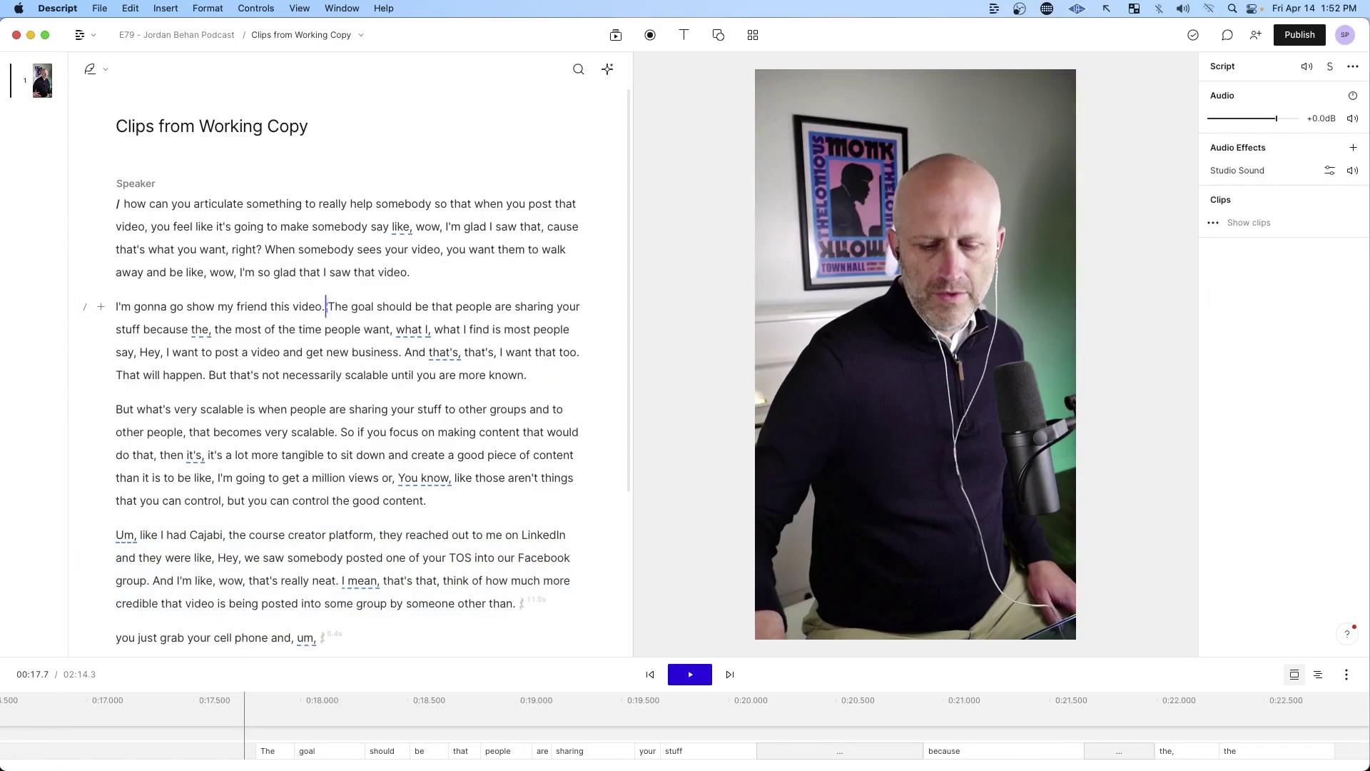
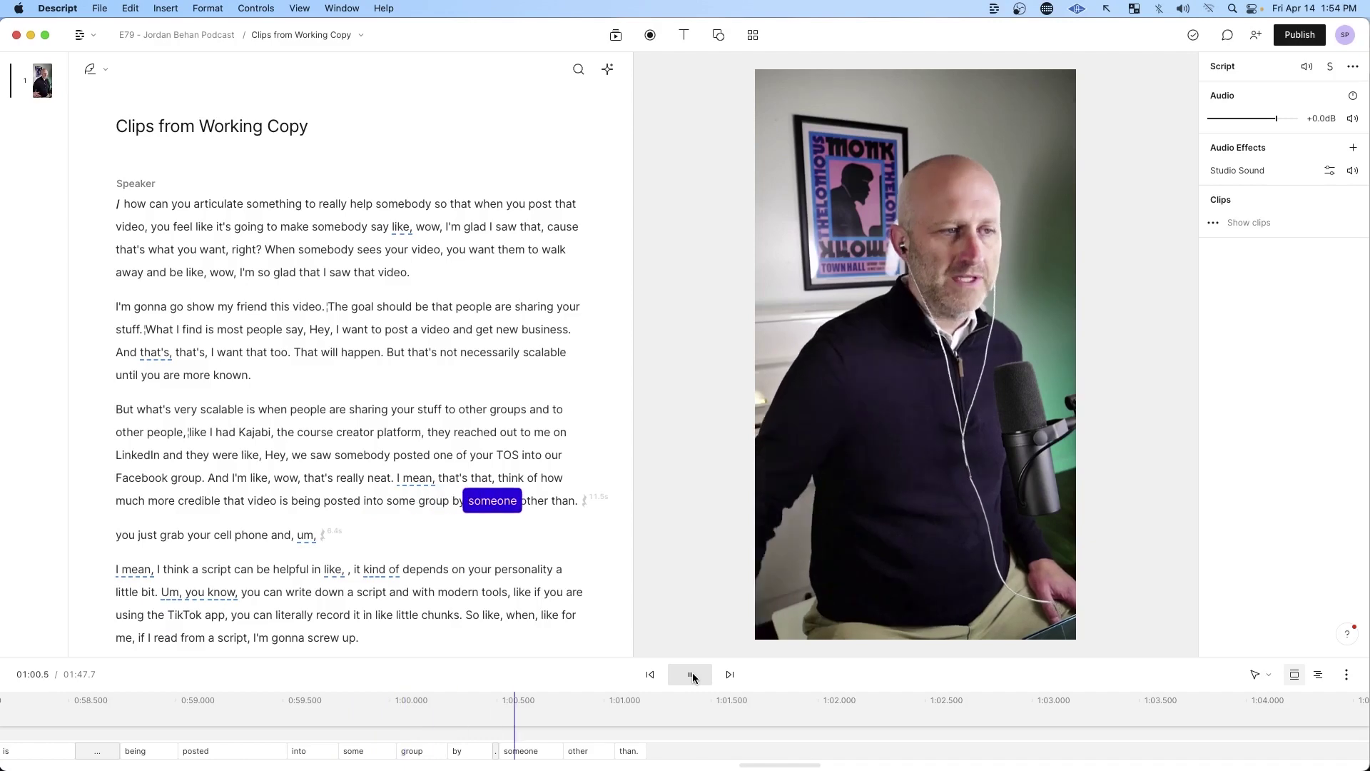
Stop playback and delete everything in the script from "you just grab your cell phone" to the end.
{"action": "left_click", "coordinate": [692, 677]}
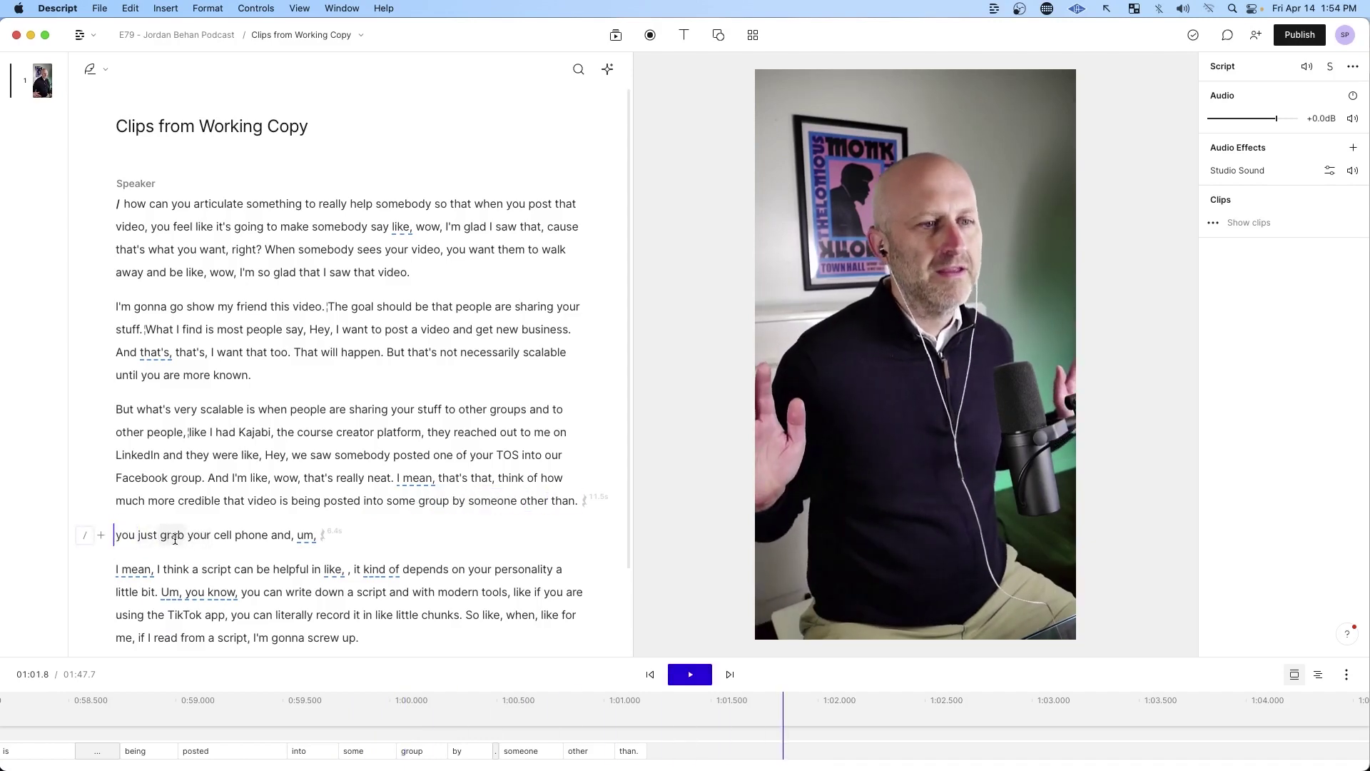
{"action": "key", "text": "super+shift+Down"}
{"action": "key", "text": "BackSpace"}
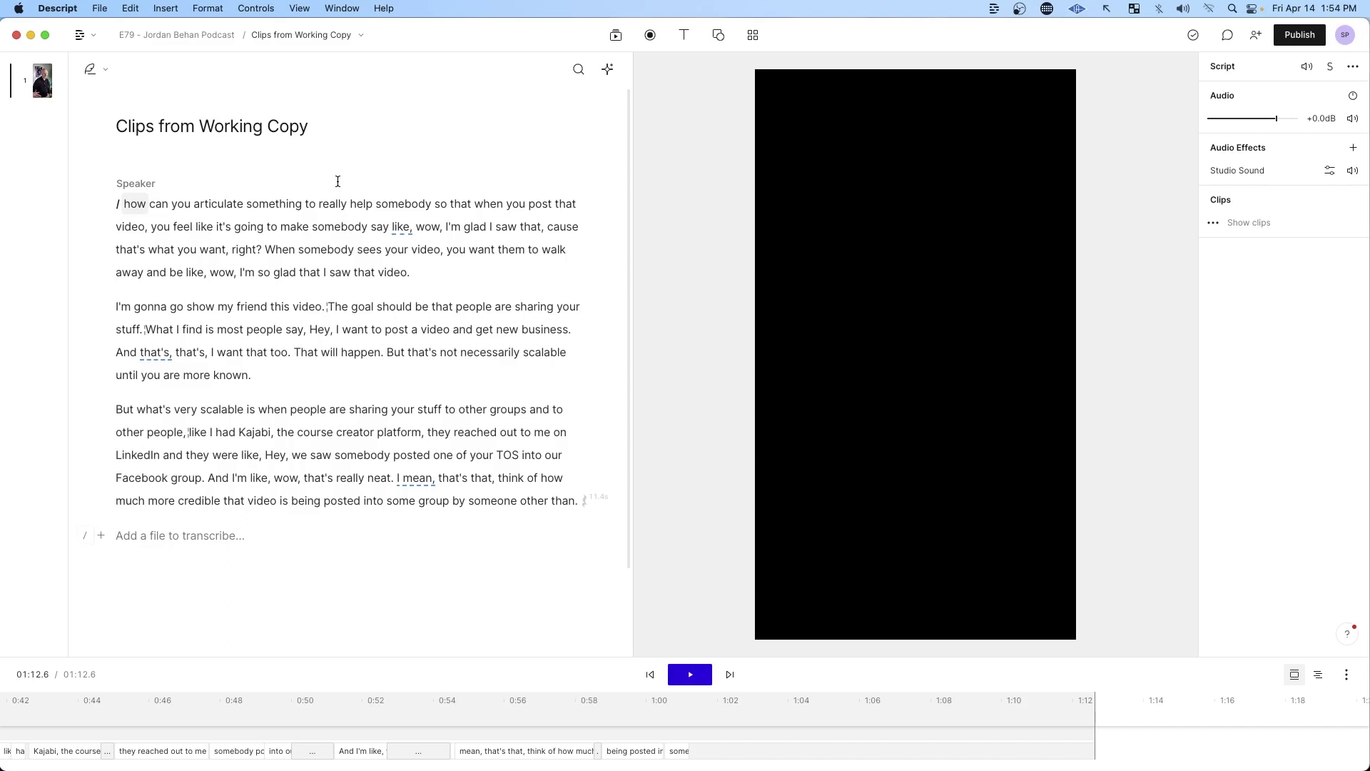
Correct the script's ending to "than me." and trim the trailing silence after it off the end of the clip in an enlarged timeline.
{"action": "left_click", "coordinate": [416, 500]}
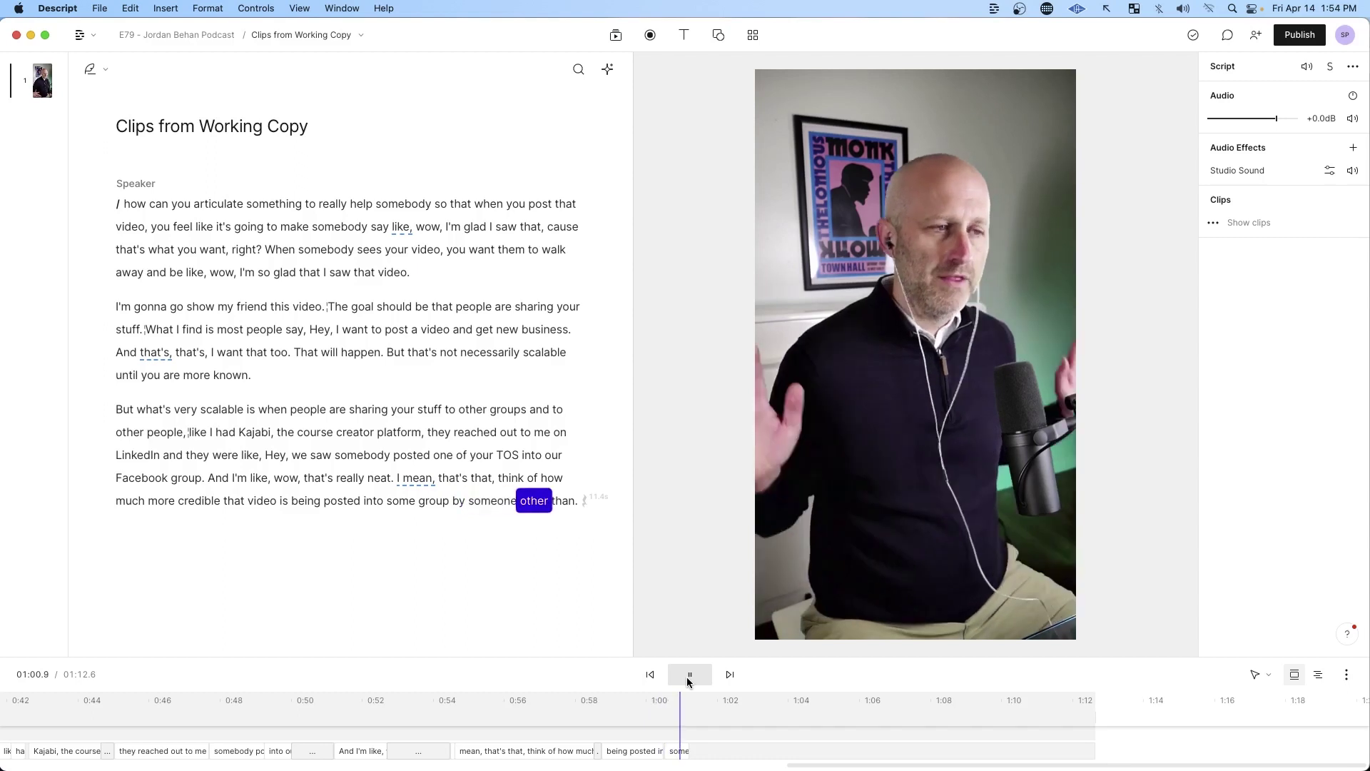
{"action": "double_click", "coordinate": [573, 500]}
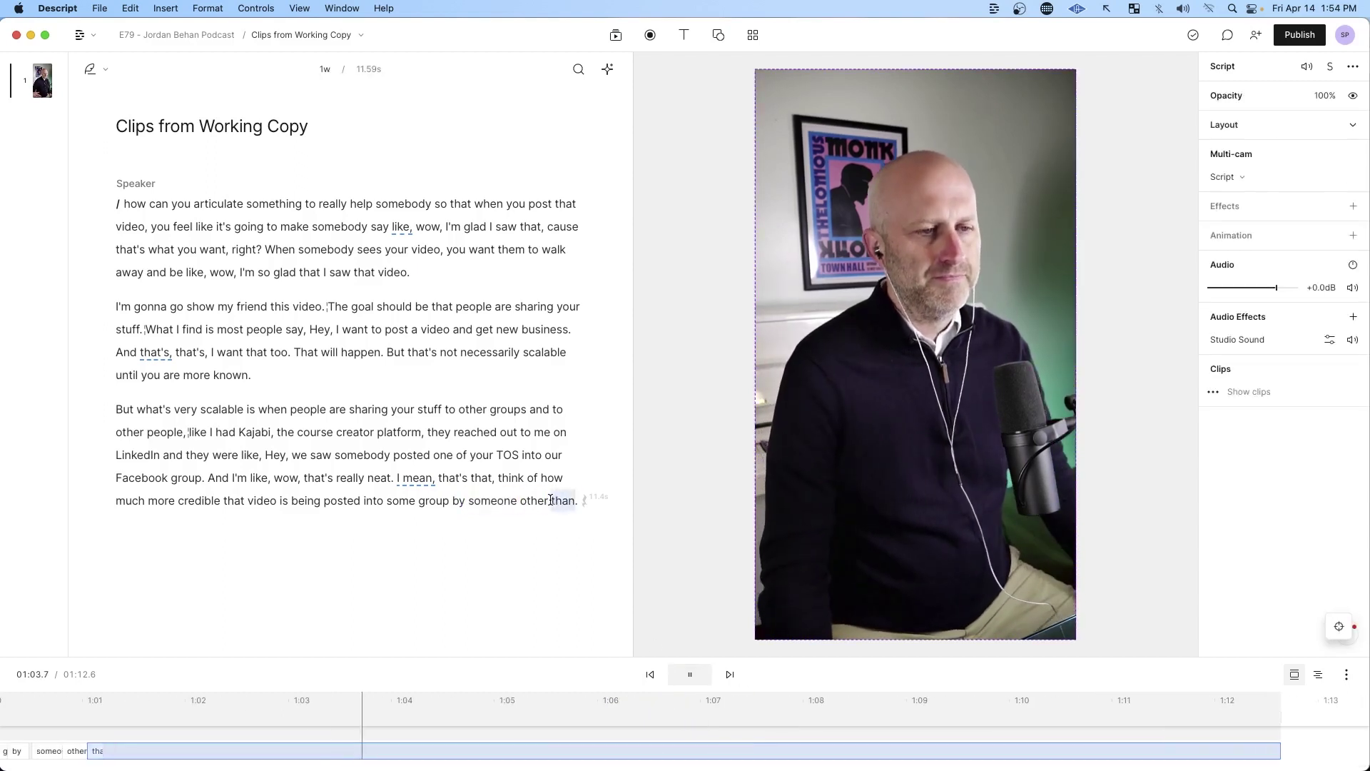
{"action": "left_click_drag", "start_coordinate": [651, 656], "coordinate": [652, 469]}
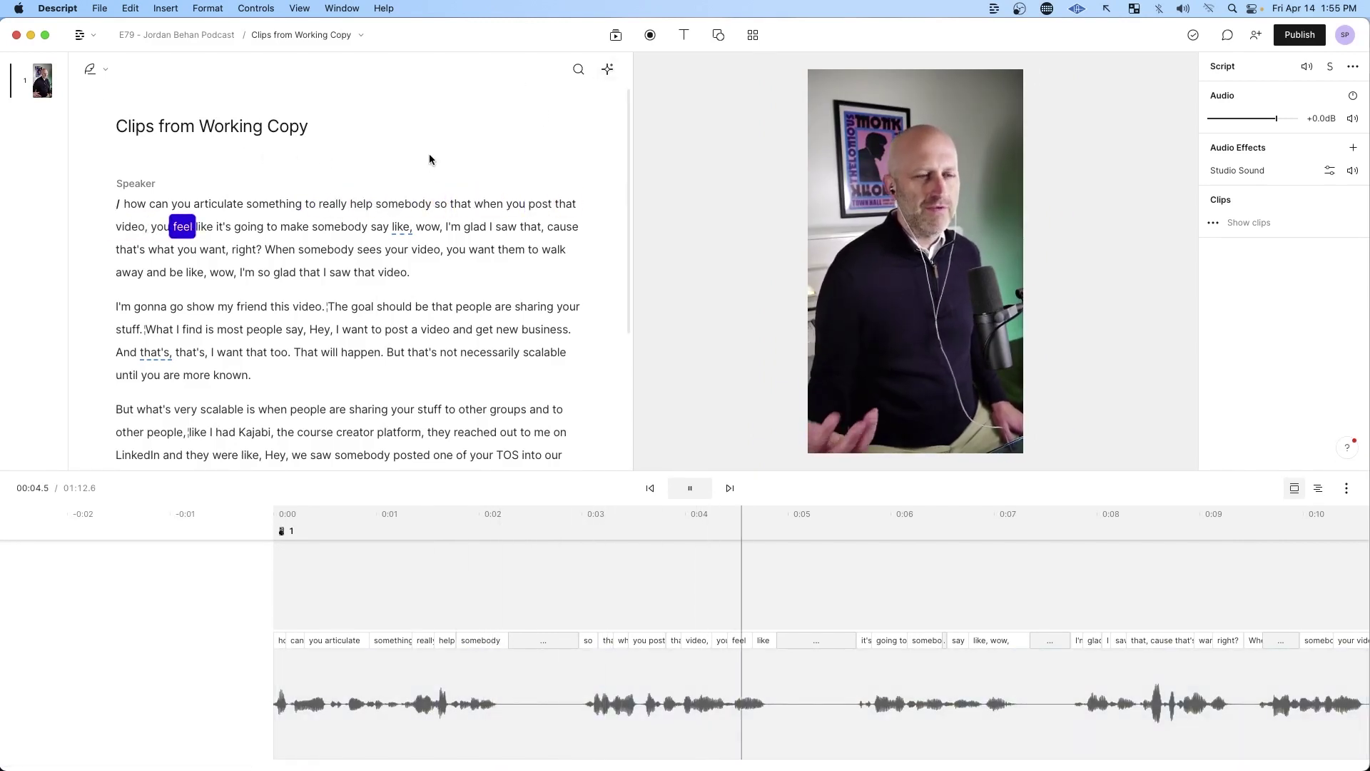
{"action": "left_click", "coordinate": [691, 488]}
{"action": "scroll", "coordinate": [1320, 558], "scroll_direction": "right", "scroll_amount": 15}
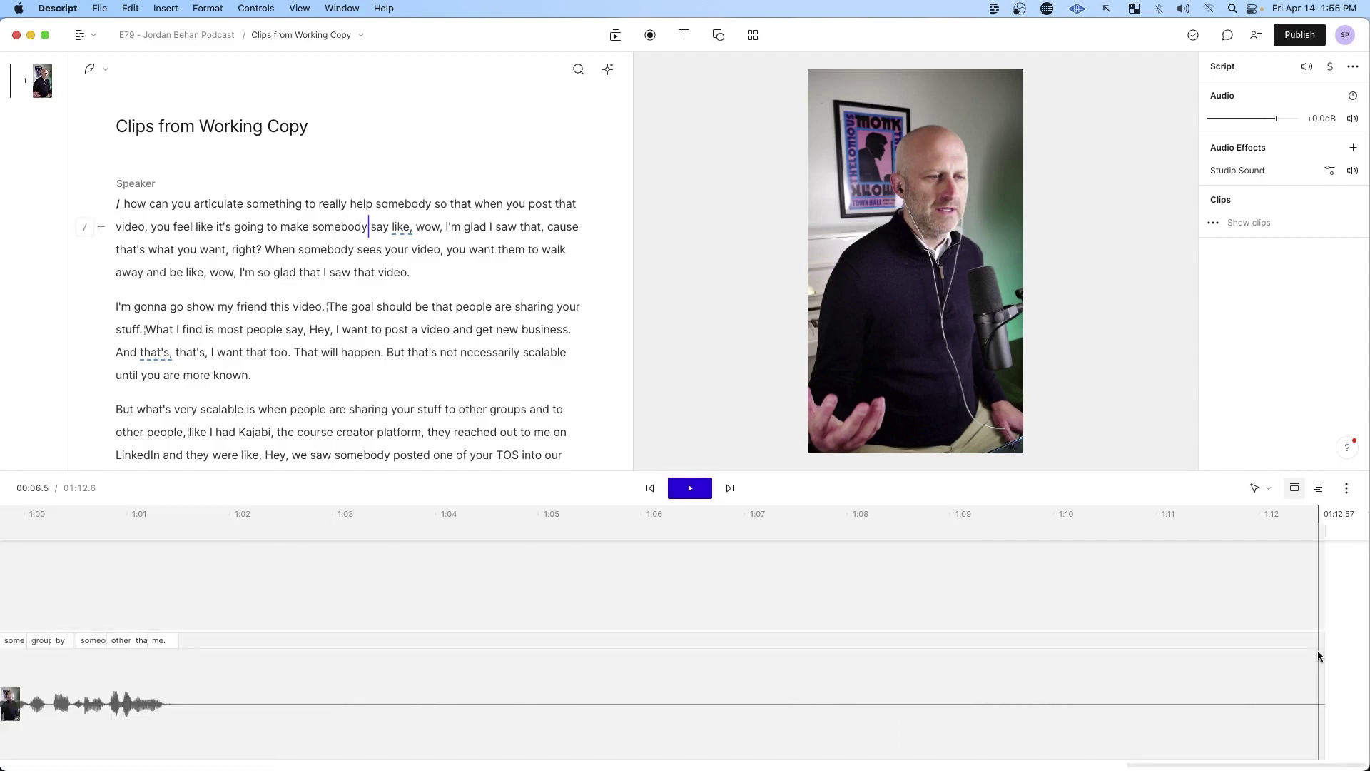
{"action": "left_click_drag", "start_coordinate": [1323, 660], "coordinate": [179, 681]}
Review the trimmed clip's whole timeline and script, from its opening line to the ending "someone other than me.".
{"action": "scroll", "coordinate": [640, 615], "scroll_direction": "down", "scroll_amount": 5}
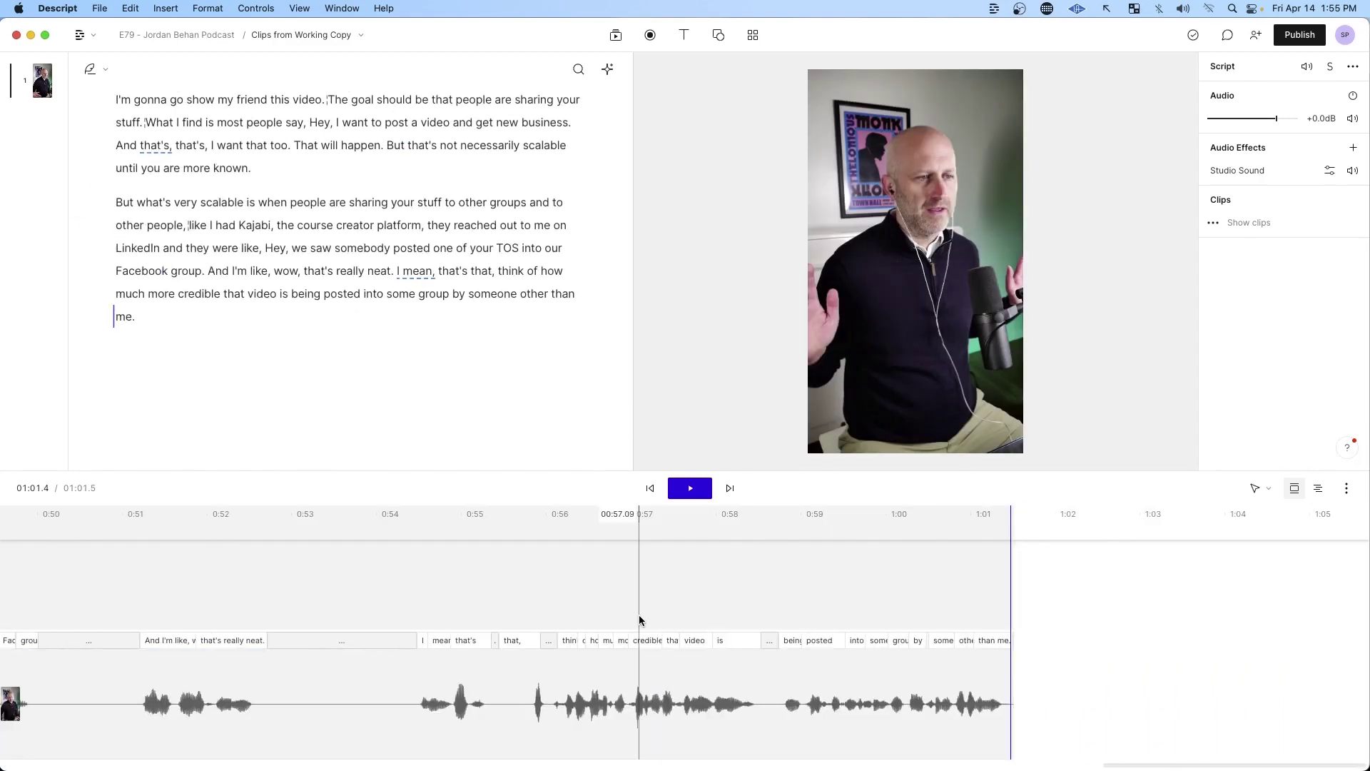
{"action": "scroll", "coordinate": [653, 614], "scroll_direction": "down", "scroll_amount": 2}
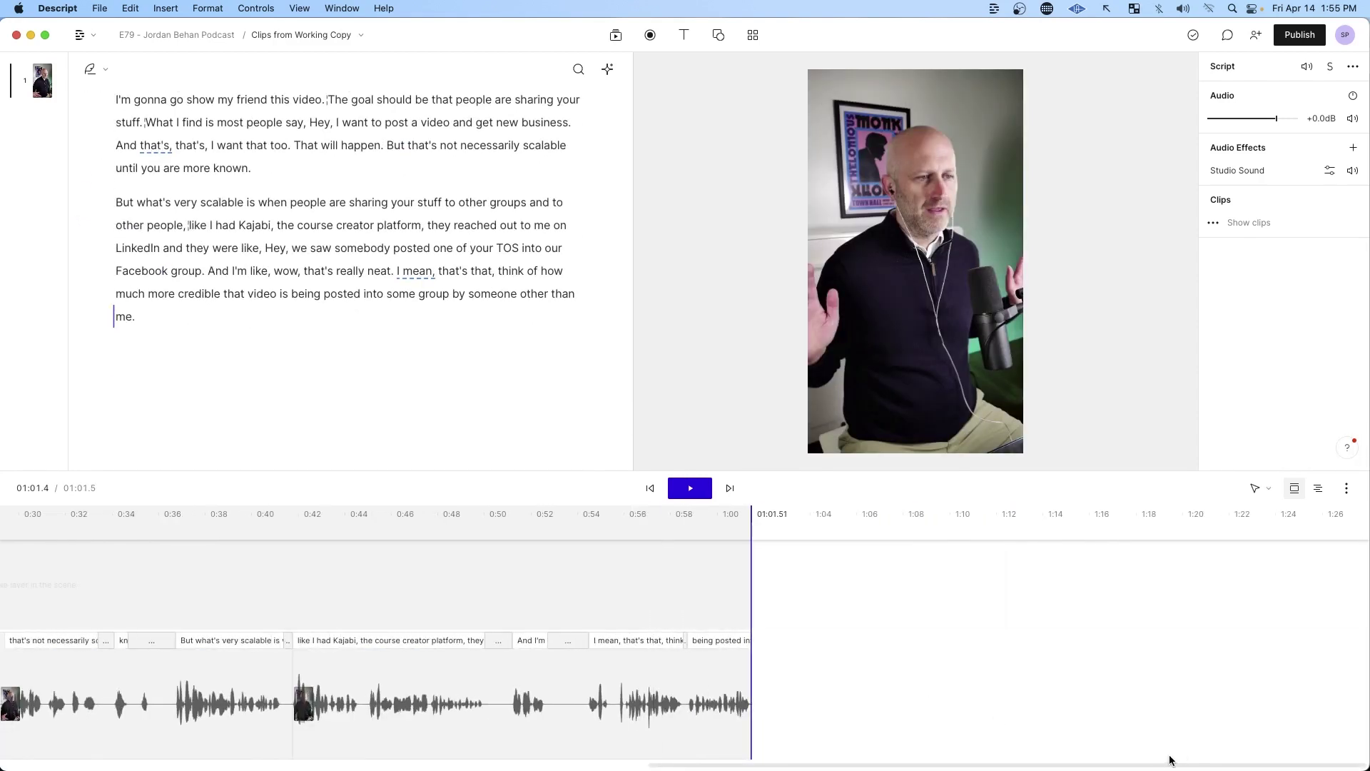
{"action": "left_click_drag", "start_coordinate": [1163, 765], "coordinate": [709, 765]}
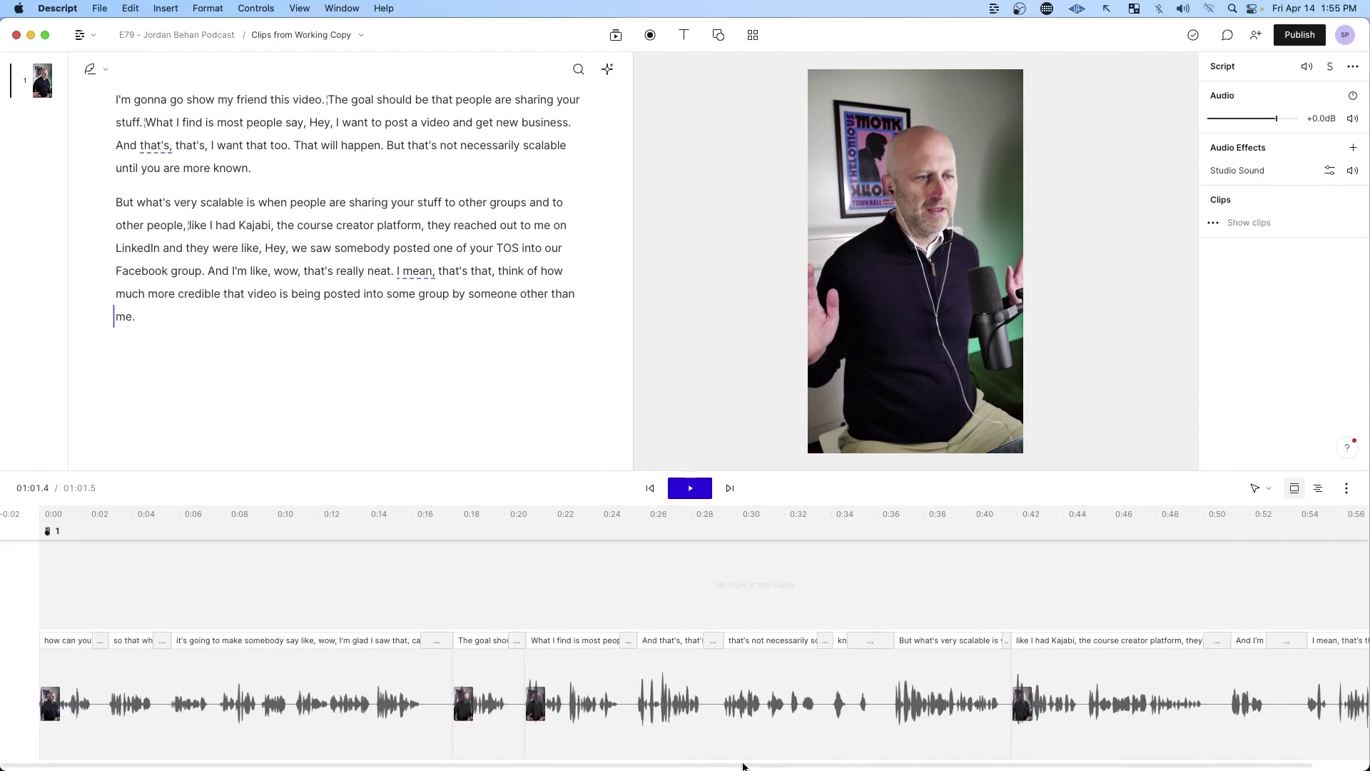
{"action": "scroll", "coordinate": [294, 385], "scroll_direction": "up", "scroll_amount": 3}
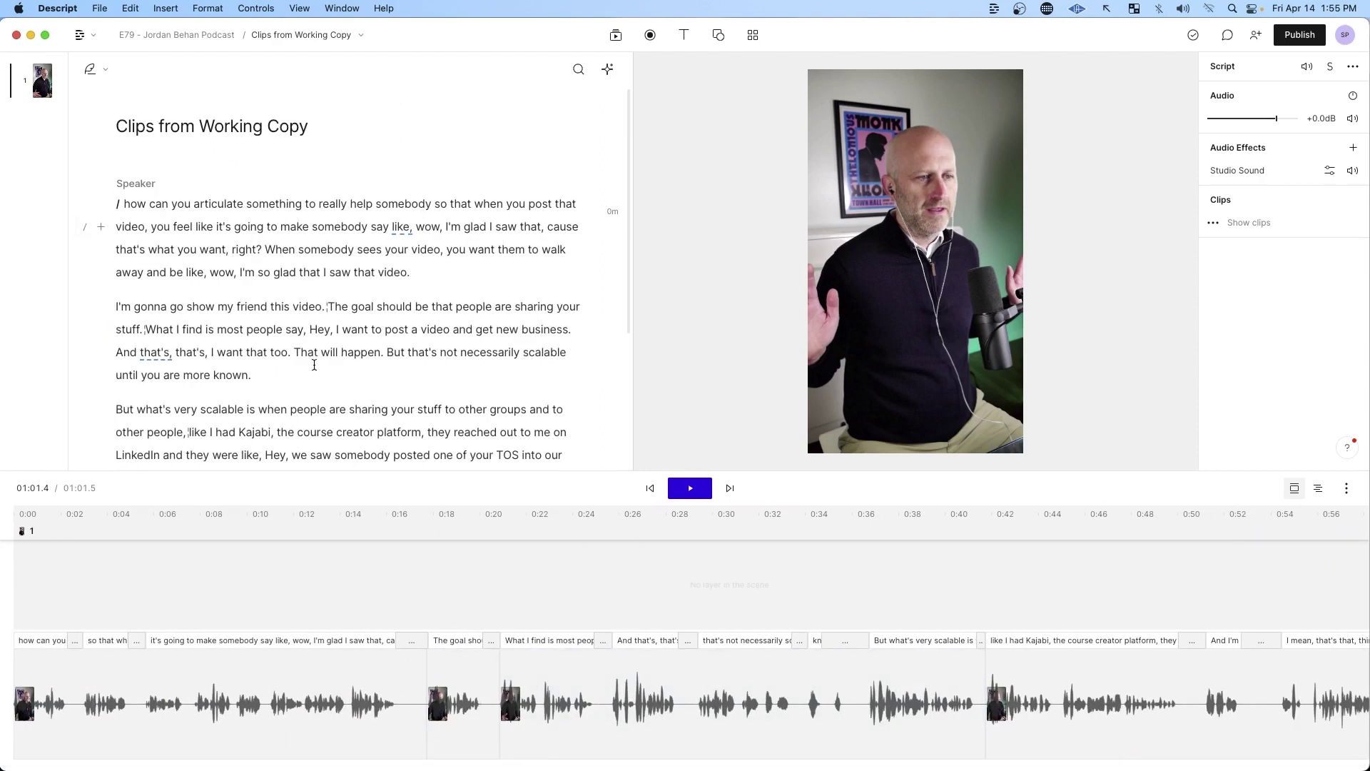
{"action": "scroll", "coordinate": [429, 378], "scroll_direction": "down", "scroll_amount": 1}
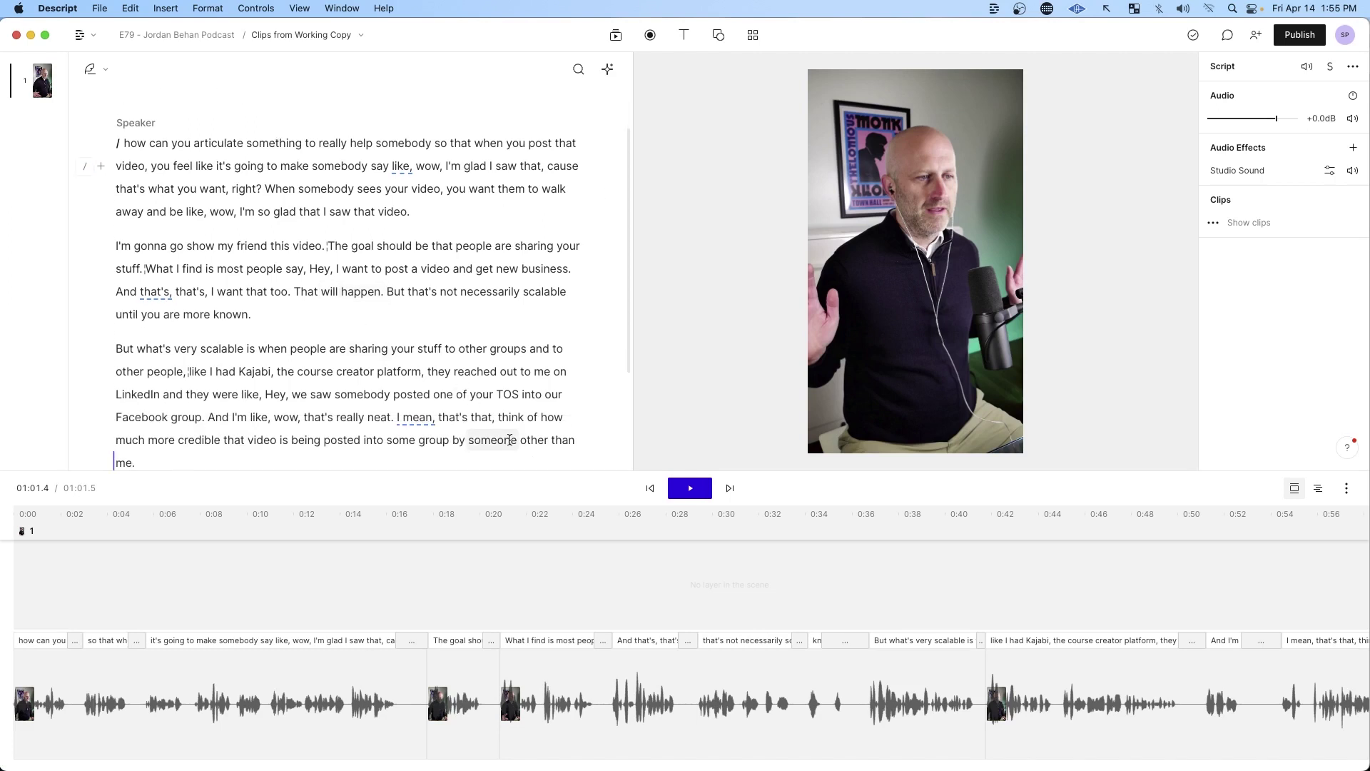
Play the clip from its start and delete the words "What I find is" before "most people say".
{"action": "left_click", "coordinate": [690, 488]}
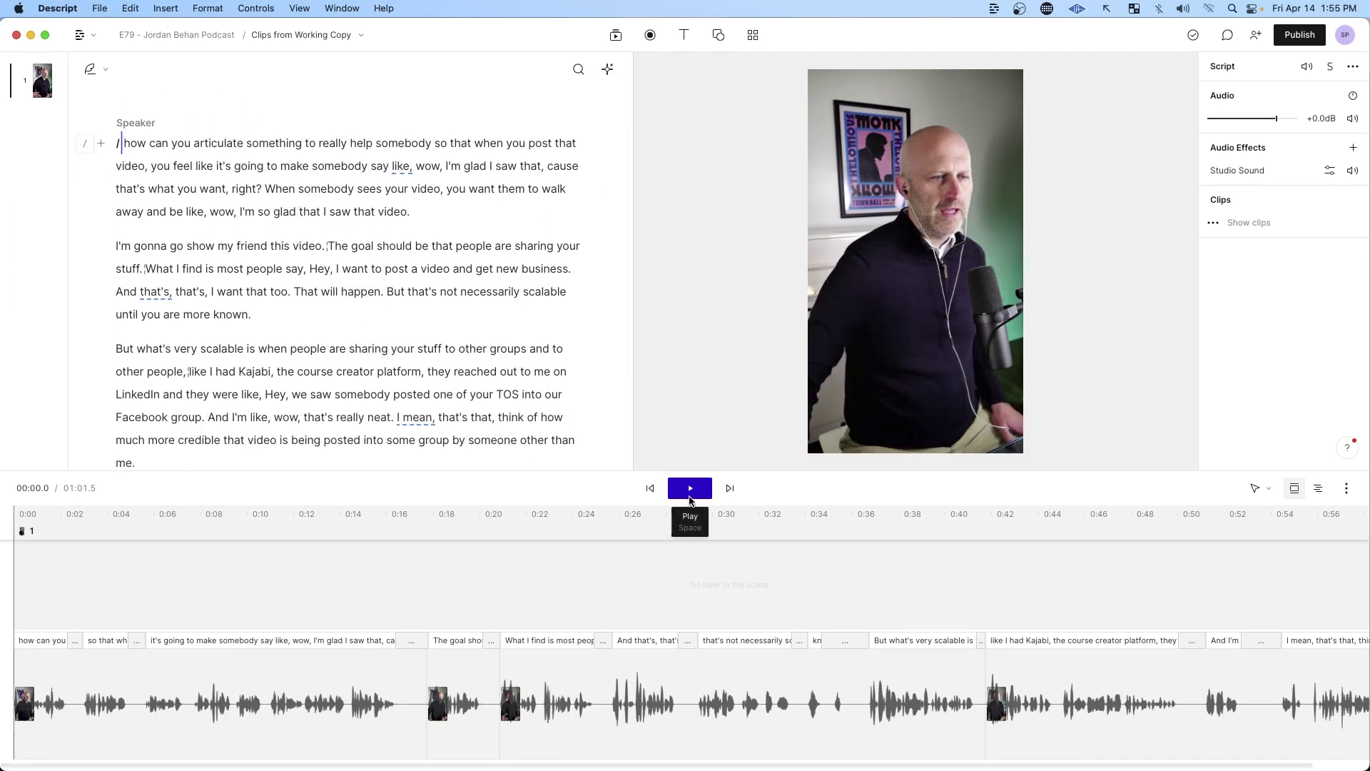
{"action": "left_click", "coordinate": [690, 488]}
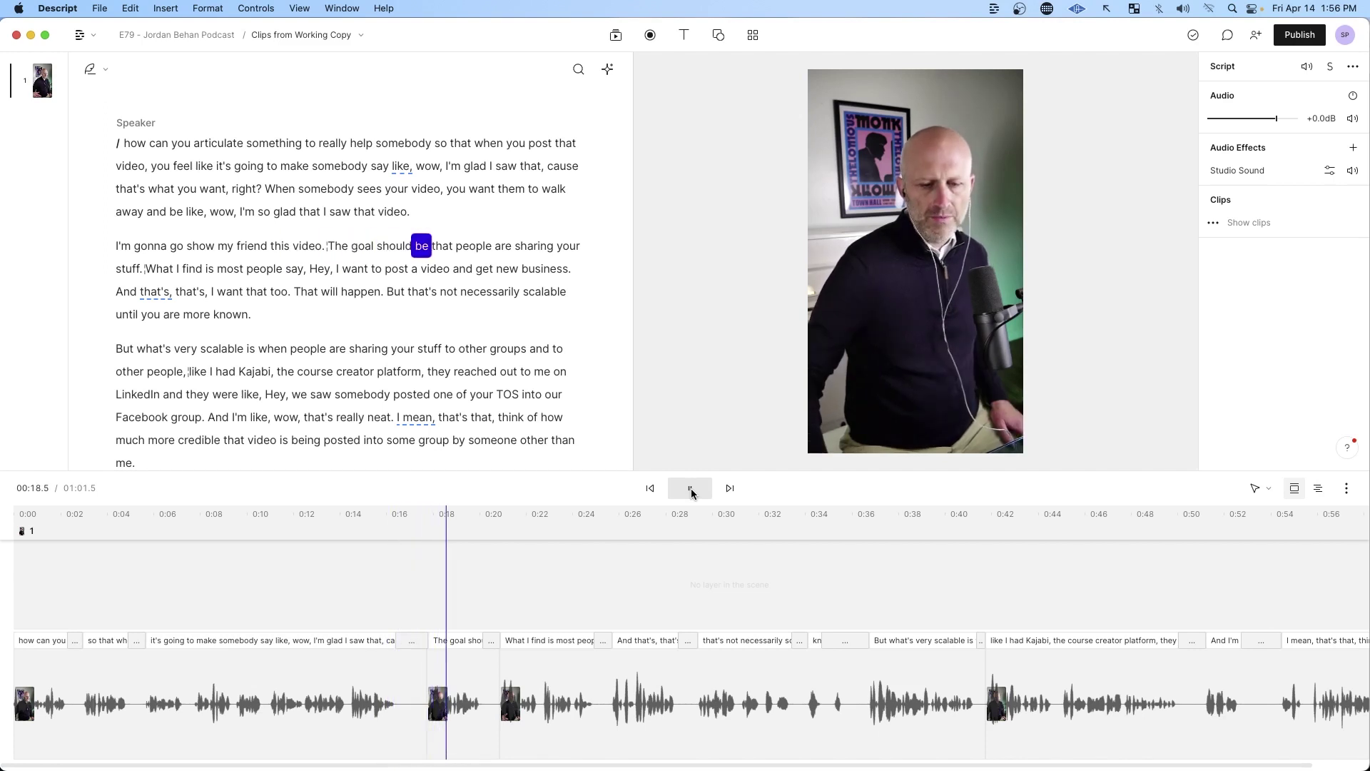
{"action": "key", "text": "space"}
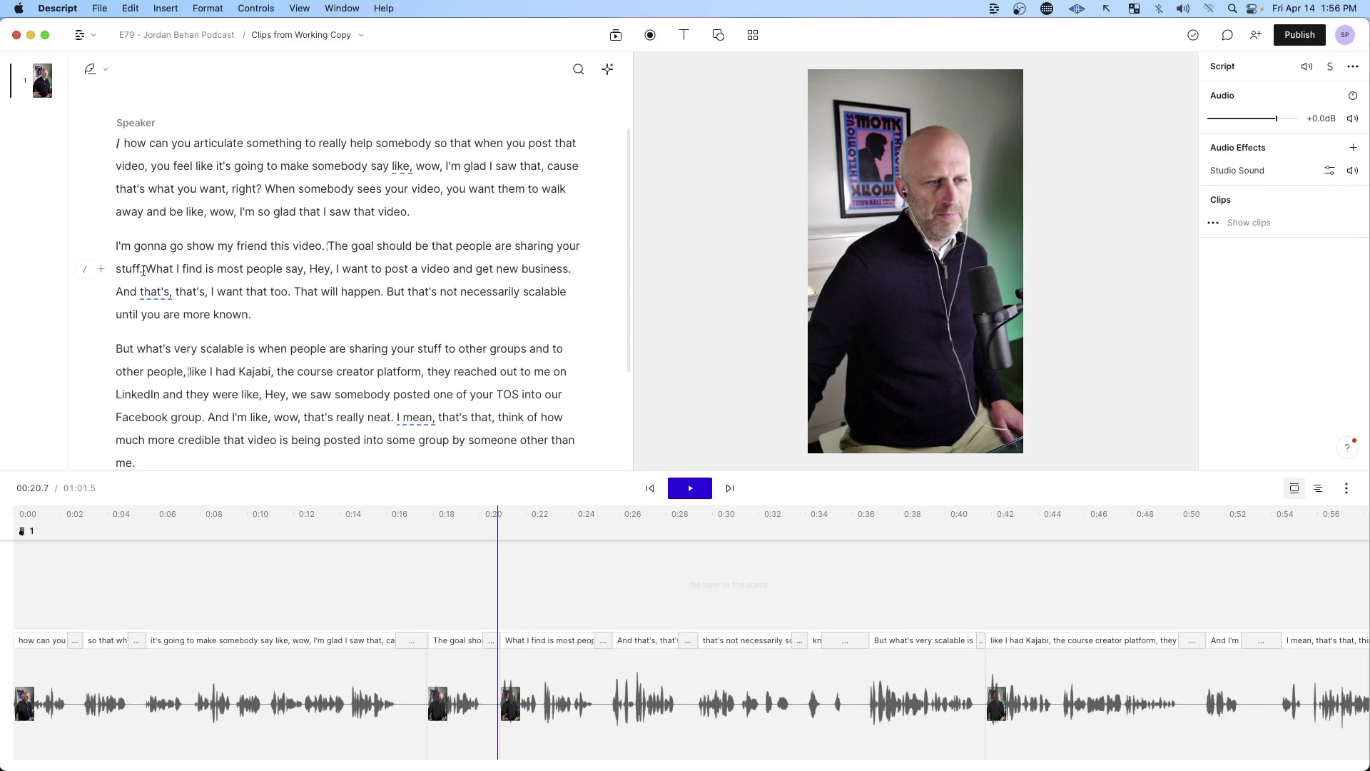
{"action": "left_click_drag", "start_coordinate": [211, 268], "coordinate": [147, 269]}
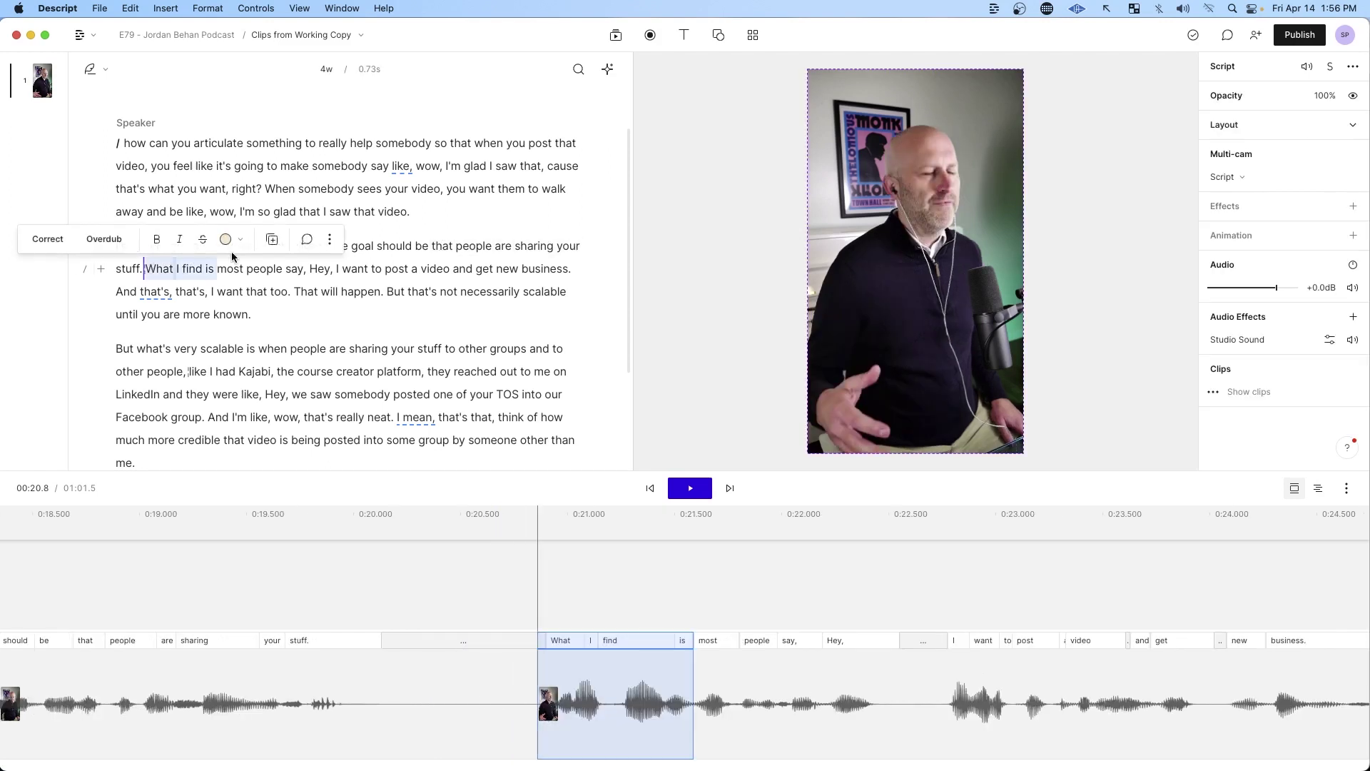
{"action": "key", "text": "BackSpace"}
Delete "And that's, that's," before "I want that too" and the word "necessarily" before "scalable" while playing the passage.
{"action": "key", "text": "space"}
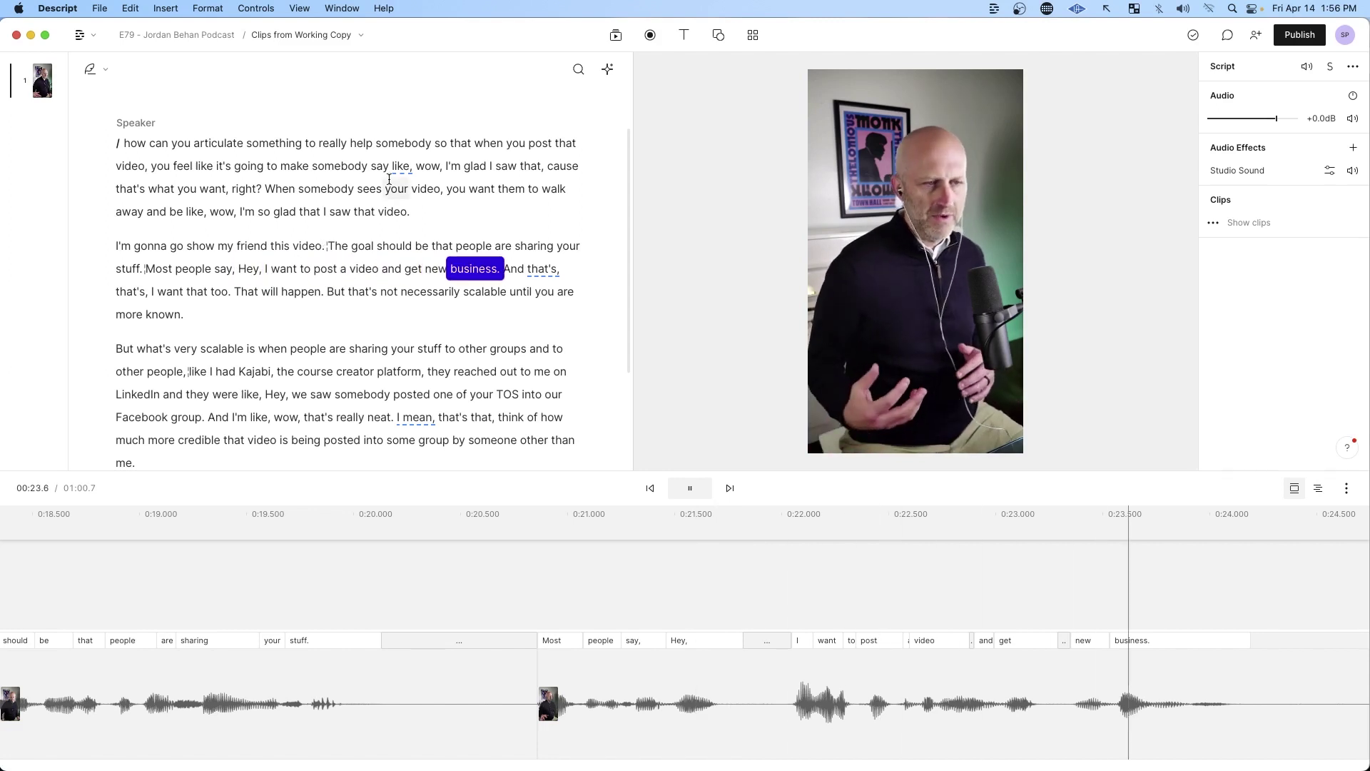
{"action": "left_click", "coordinate": [691, 488]}
{"action": "left_click_drag", "start_coordinate": [152, 291], "coordinate": [502, 271]}
{"action": "key", "text": "BackSpace"}
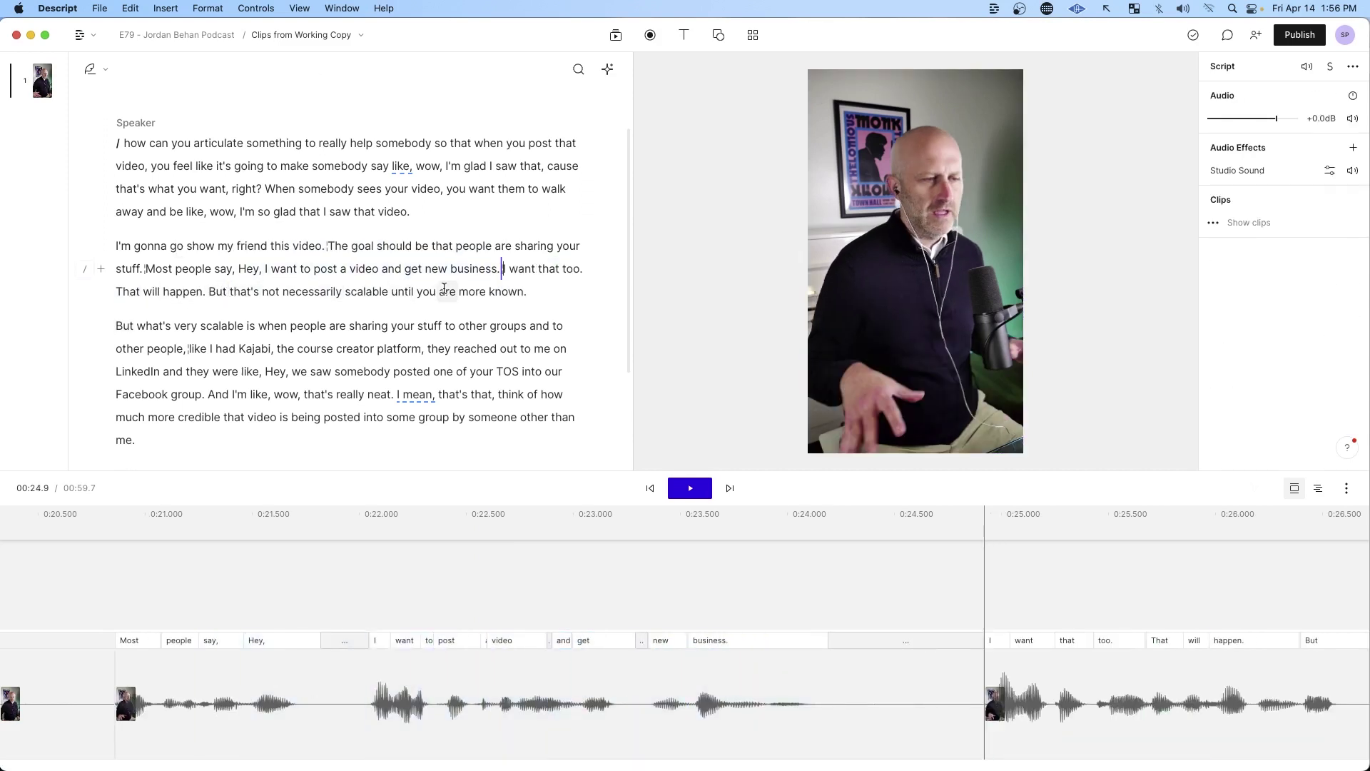
{"action": "left_click", "coordinate": [690, 489]}
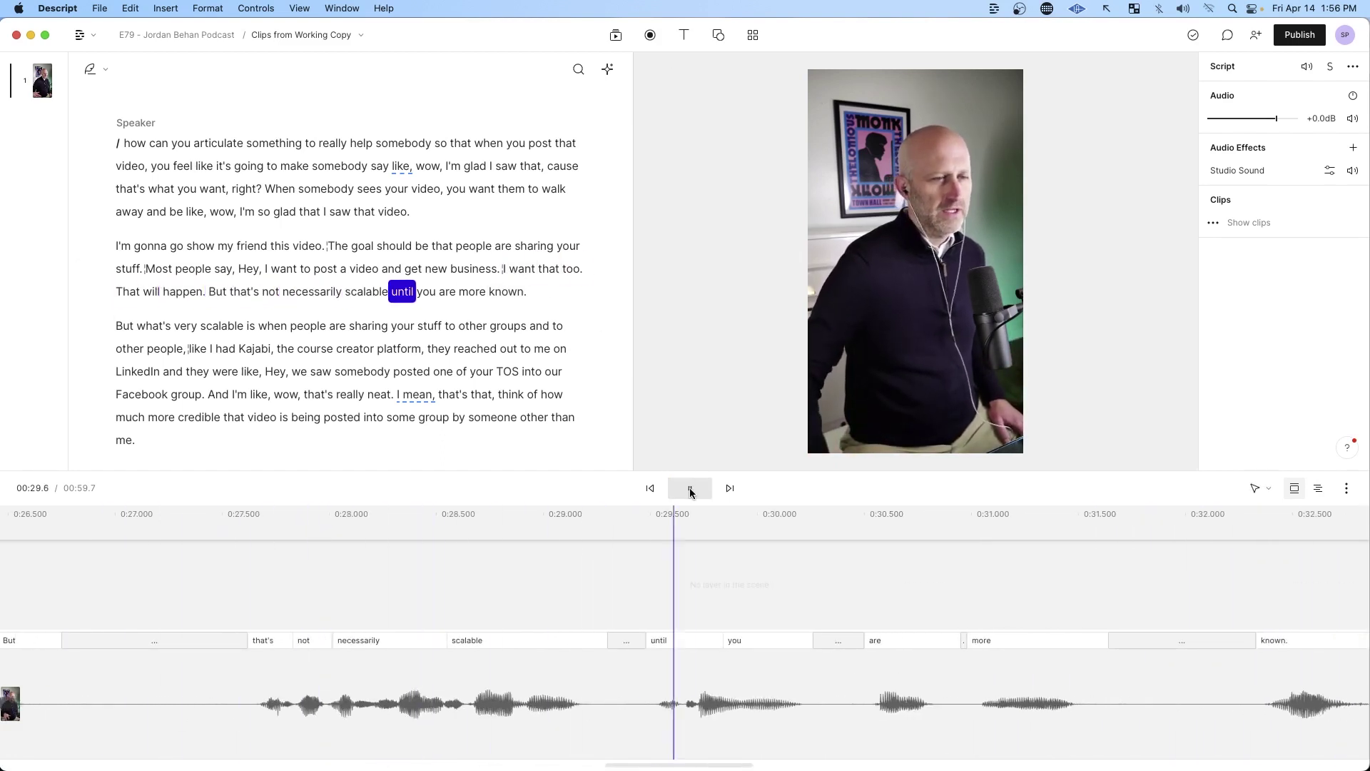
{"action": "left_click_drag", "start_coordinate": [347, 290], "coordinate": [296, 292]}
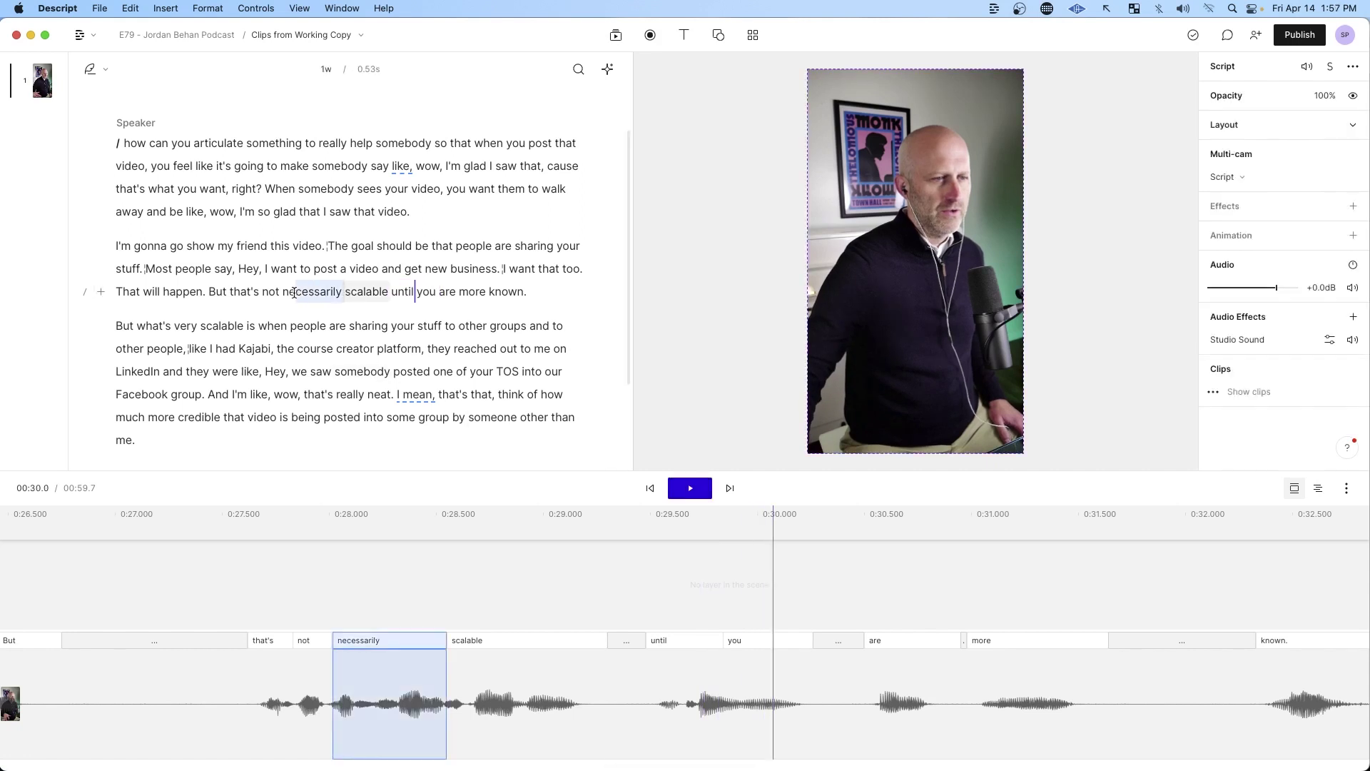
{"action": "key", "text": "BackSpace"}
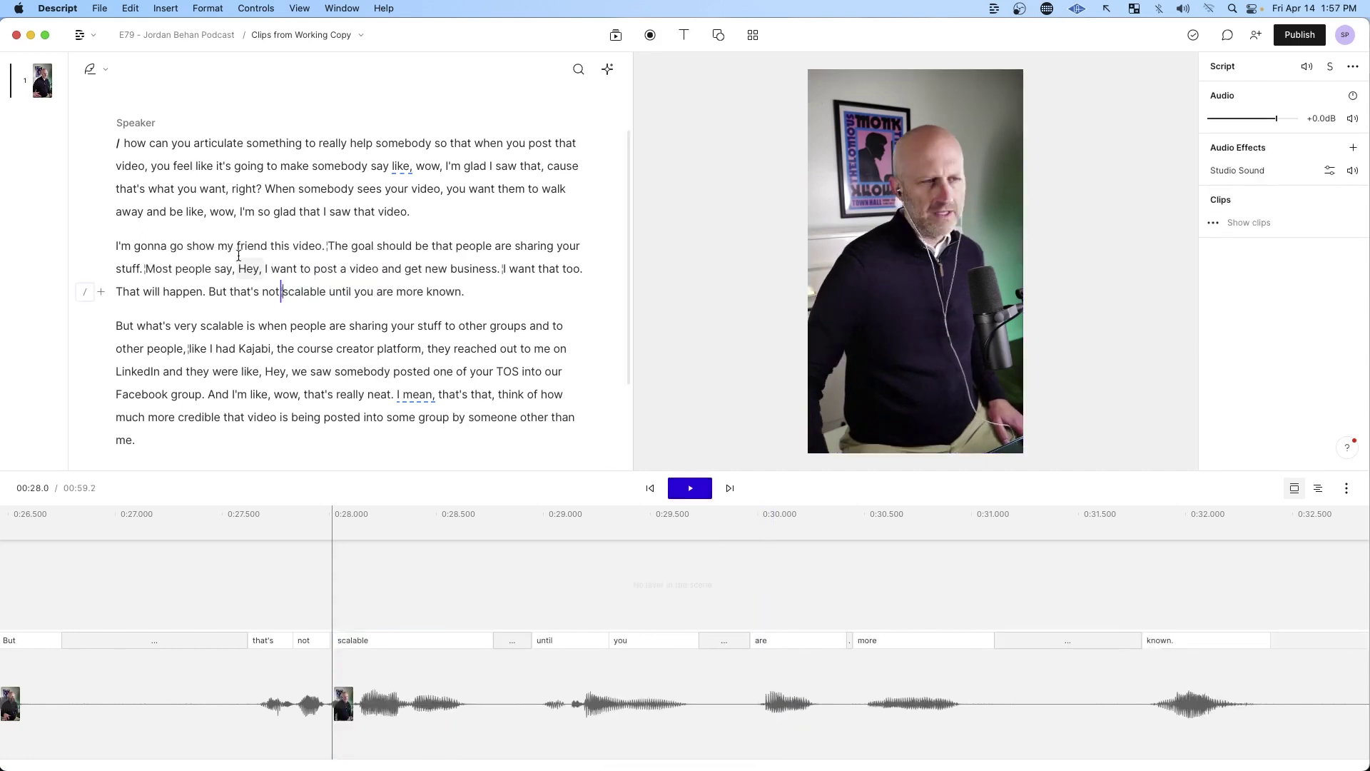
Trim the long pause between "I'm gonna go show my friend this video." and "The goal should be", and play back the join.
{"action": "left_click", "coordinate": [116, 245]}
{"action": "key", "text": "space"}
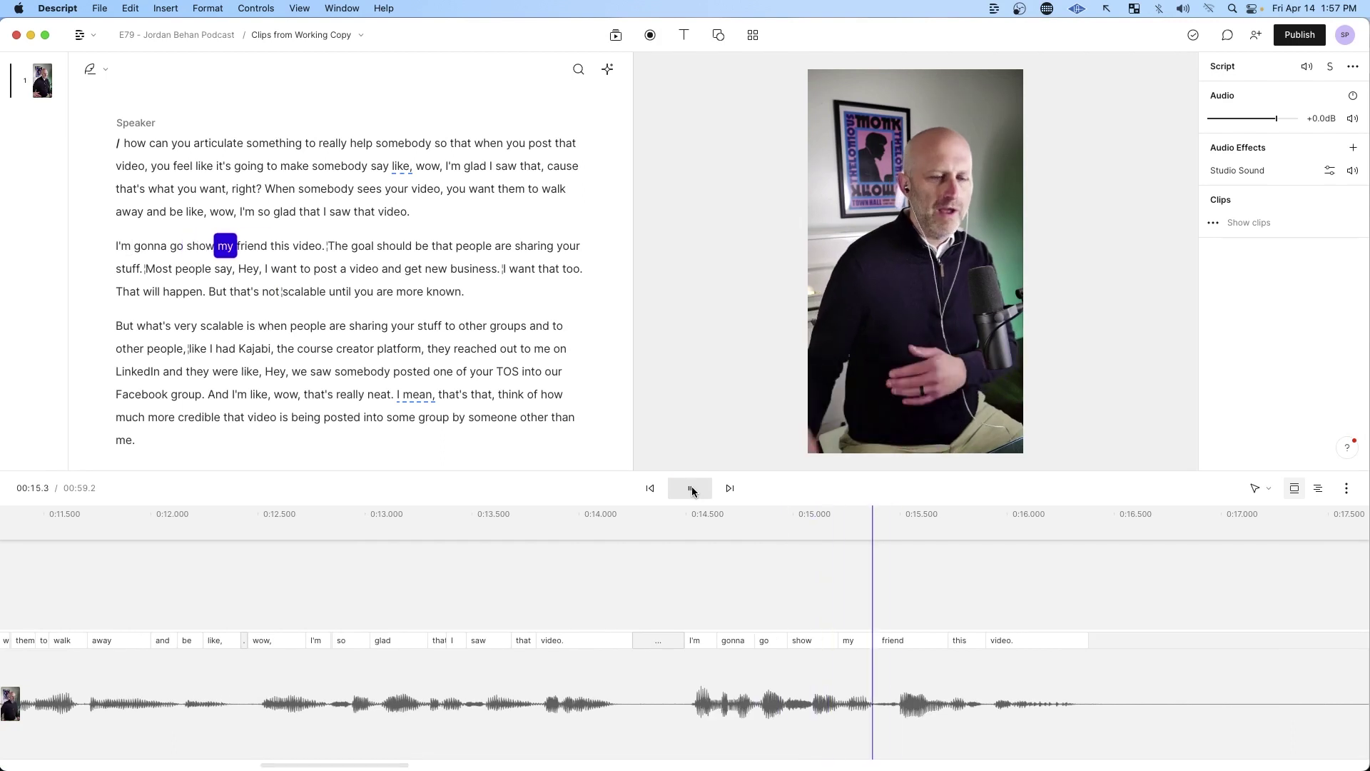
{"action": "left_click_drag", "start_coordinate": [531, 767], "coordinate": [468, 767]}
{"action": "left_click_drag", "start_coordinate": [645, 682], "coordinate": [346, 689]}
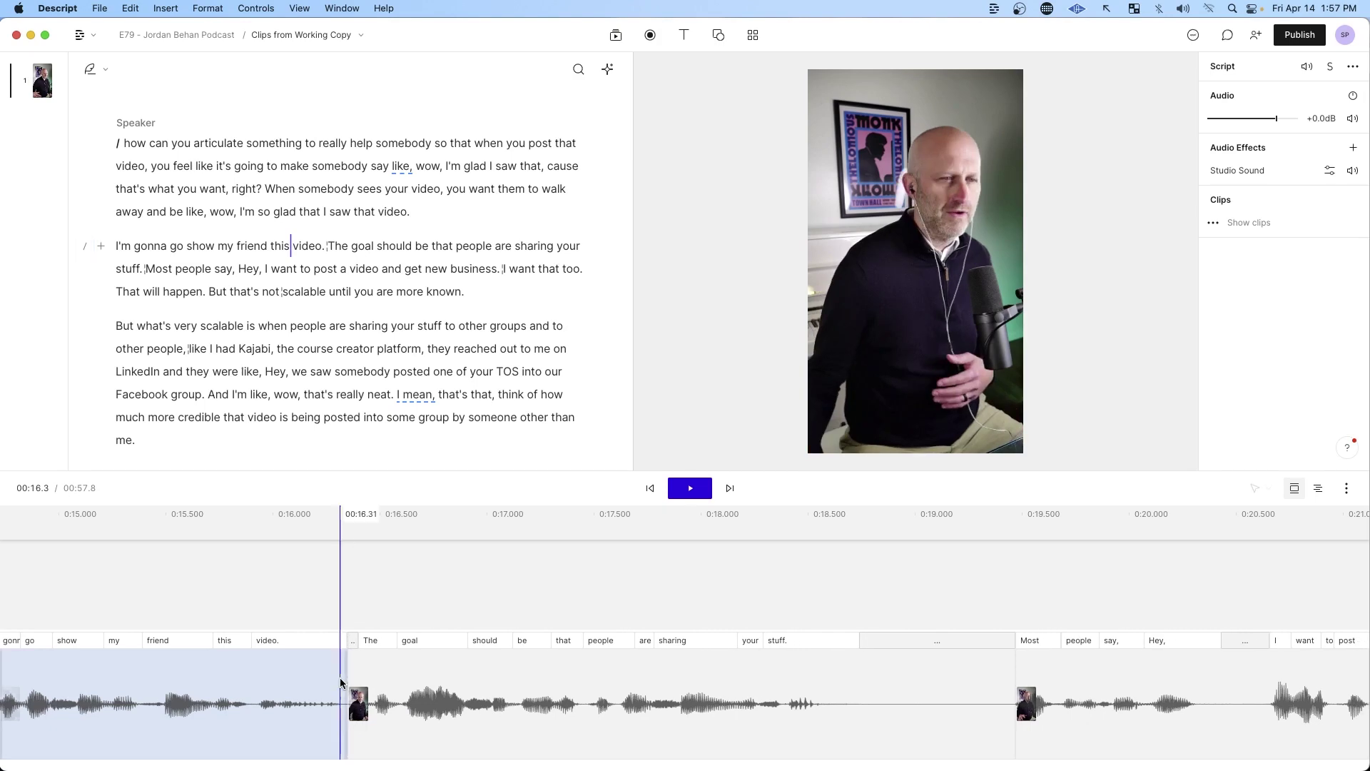
{"action": "left_click", "coordinate": [689, 488]}
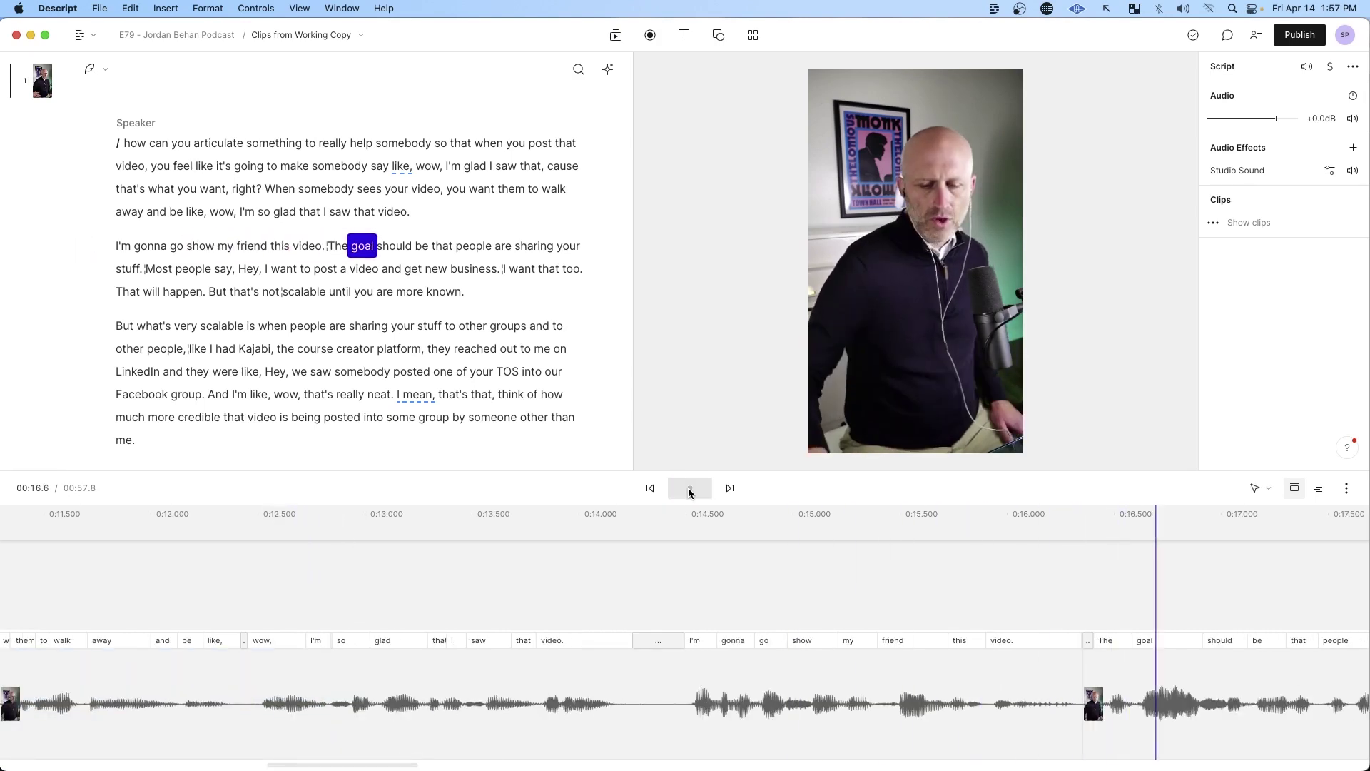
Trim the pause between "get new business." and "I want that too." in the timeline and play back the result.
{"action": "left_click_drag", "start_coordinate": [327, 247], "coordinate": [118, 253]}
{"action": "left_click", "coordinate": [312, 269]}
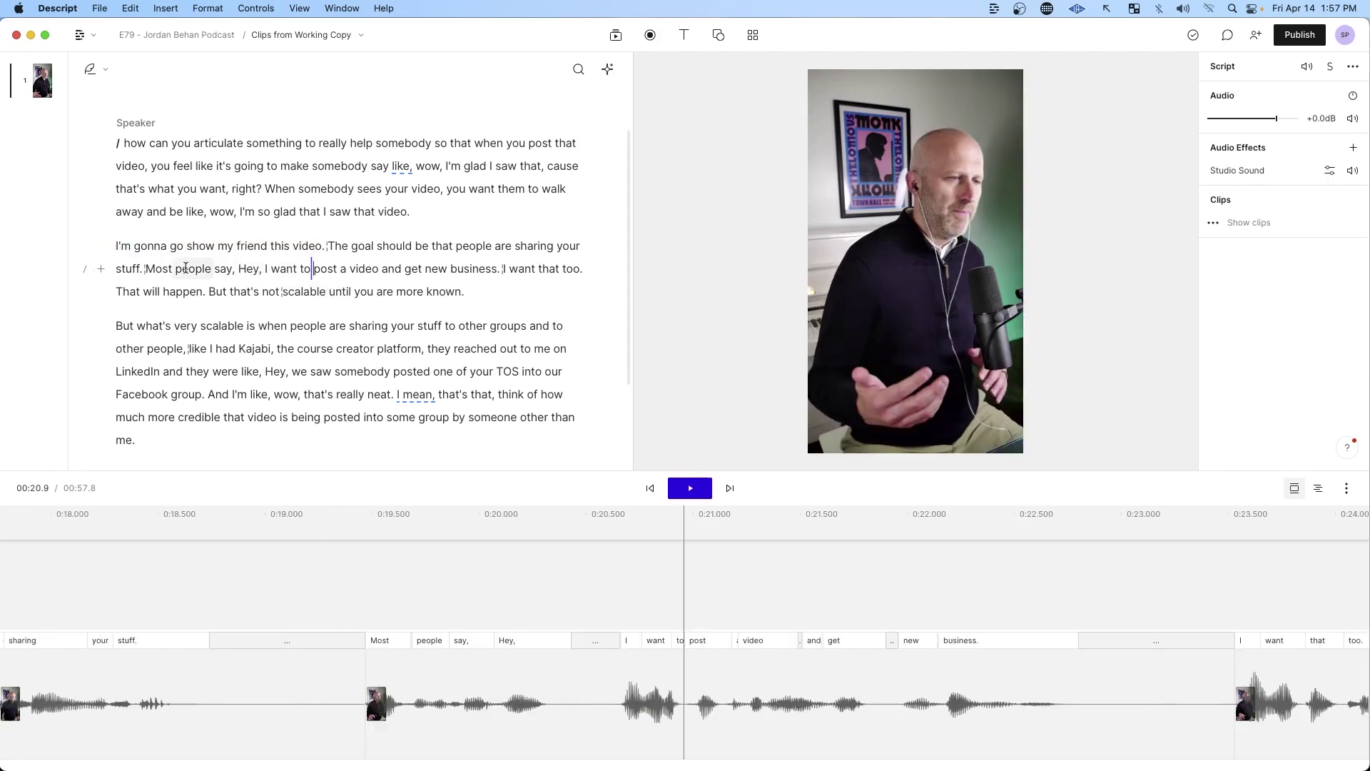
{"action": "left_click", "coordinate": [689, 489]}
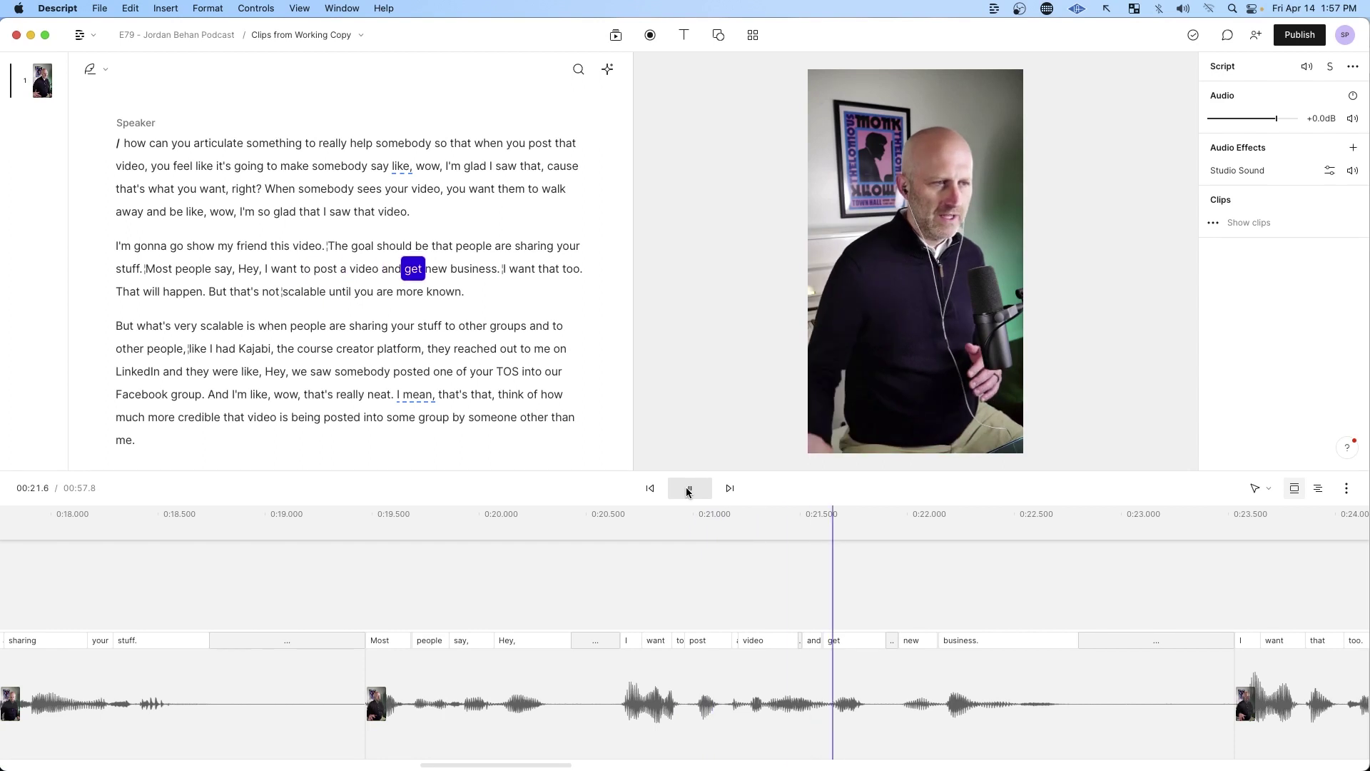
{"action": "left_click", "coordinate": [688, 489]}
{"action": "left_click_drag", "start_coordinate": [1229, 669], "coordinate": [1161, 671]}
{"action": "left_click", "coordinate": [699, 489]}
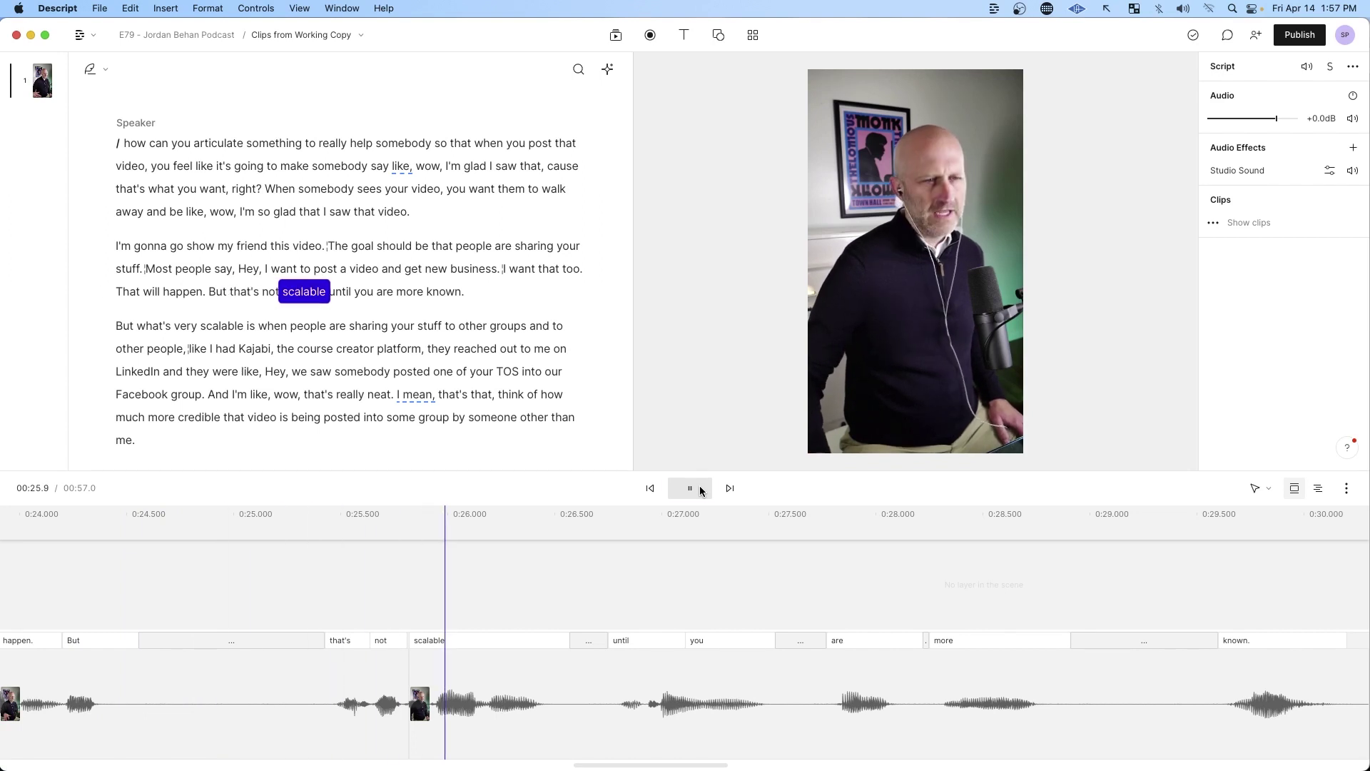
Trim out the pauses between "But" and "that's not scalable" and between "more" and "known." in the timeline.
{"action": "left_click", "coordinate": [699, 490]}
{"action": "left_click_drag", "start_coordinate": [325, 674], "coordinate": [102, 677]}
{"action": "left_click", "coordinate": [691, 488]}
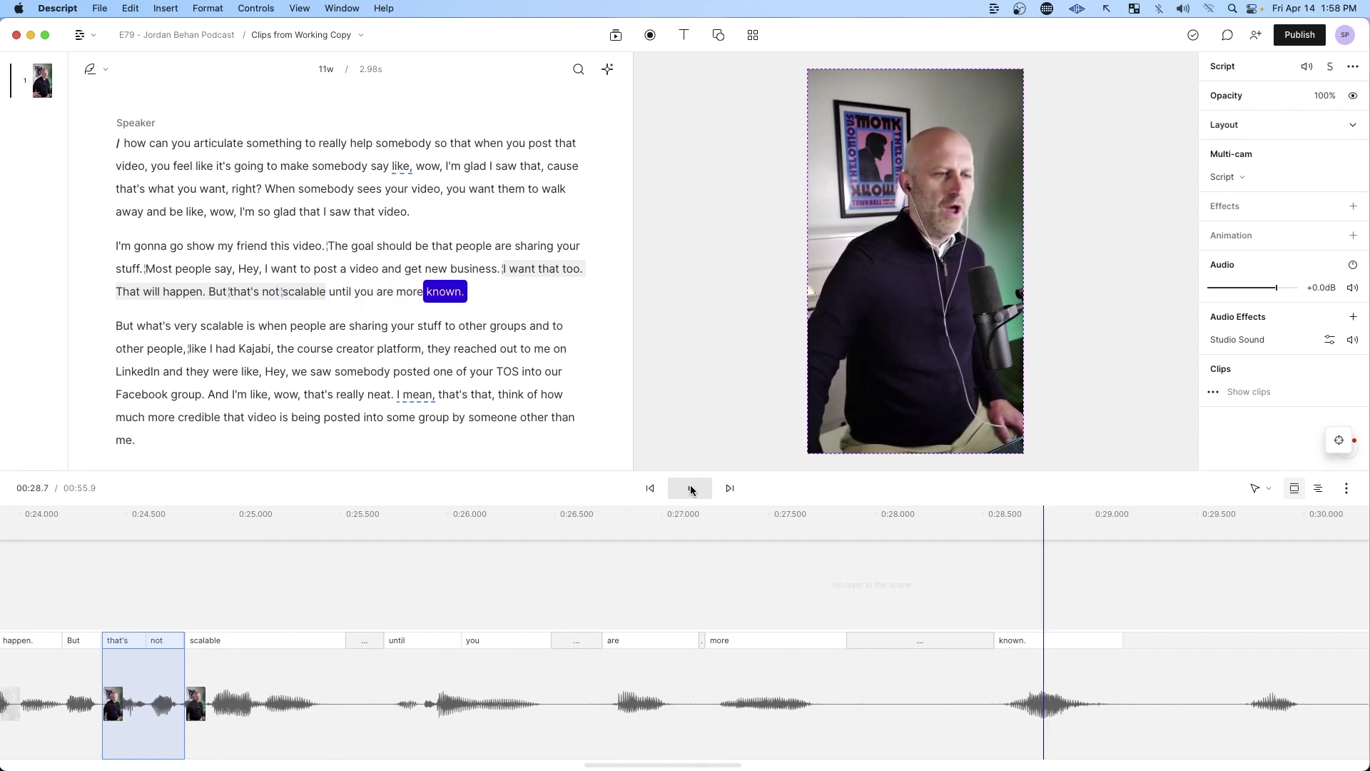
{"action": "left_click", "coordinate": [690, 488]}
{"action": "right_click", "coordinate": [994, 673]}
{"action": "left_click", "coordinate": [1031, 569]}
{"action": "left_click_drag", "start_coordinate": [994, 673], "coordinate": [819, 678]}
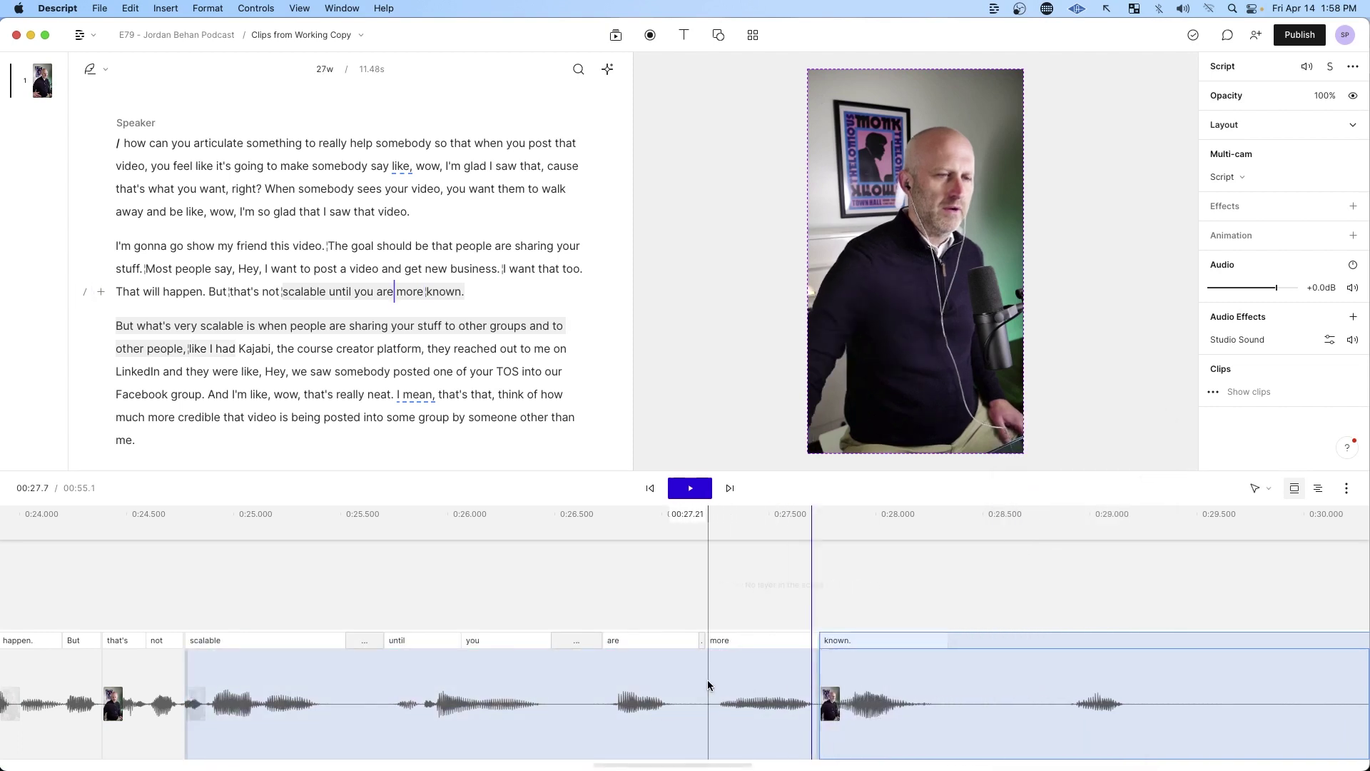
Remove the remaining pauses within "scalable until you are more known" and before "But what's very scalable", and resume playback.
{"action": "left_click", "coordinate": [712, 651]}
{"action": "key", "text": "Delete"}
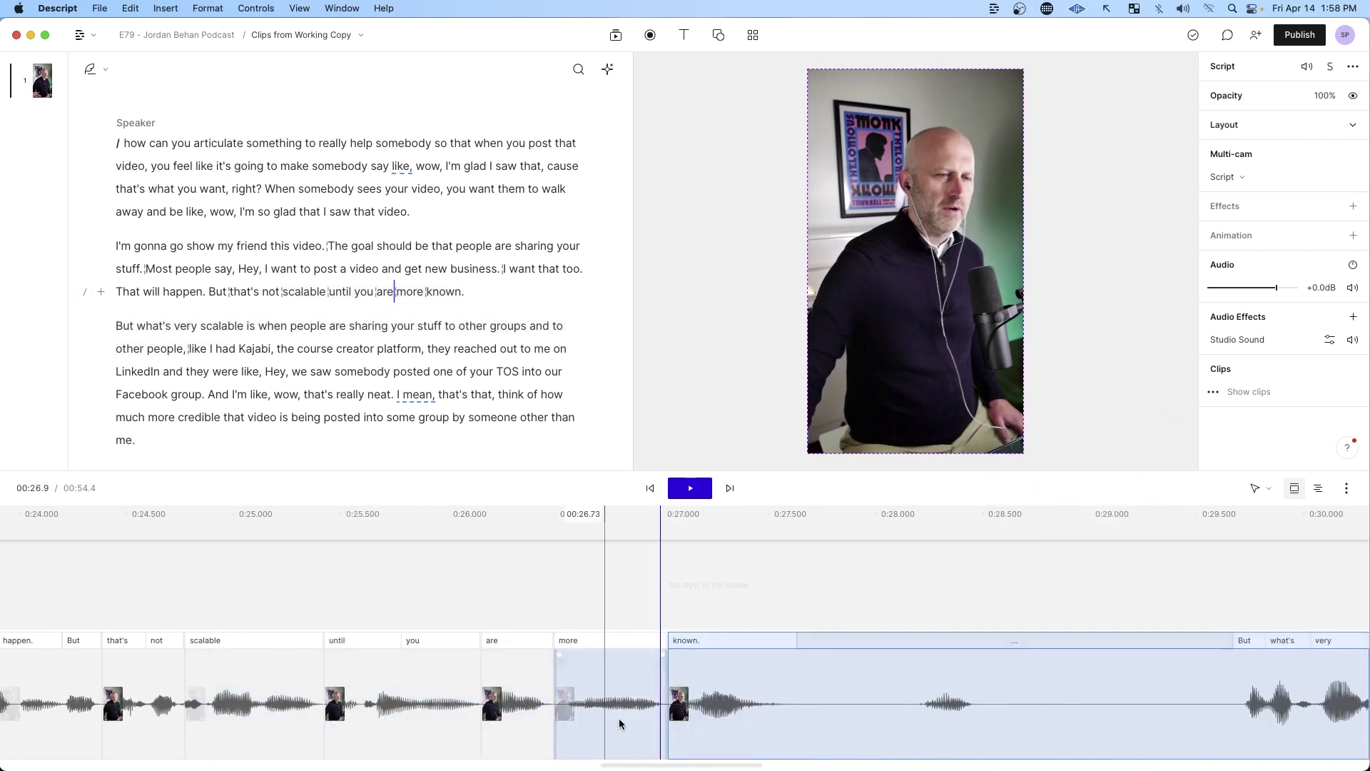
{"action": "key", "text": "Delete"}
{"action": "left_click", "coordinate": [690, 488]}
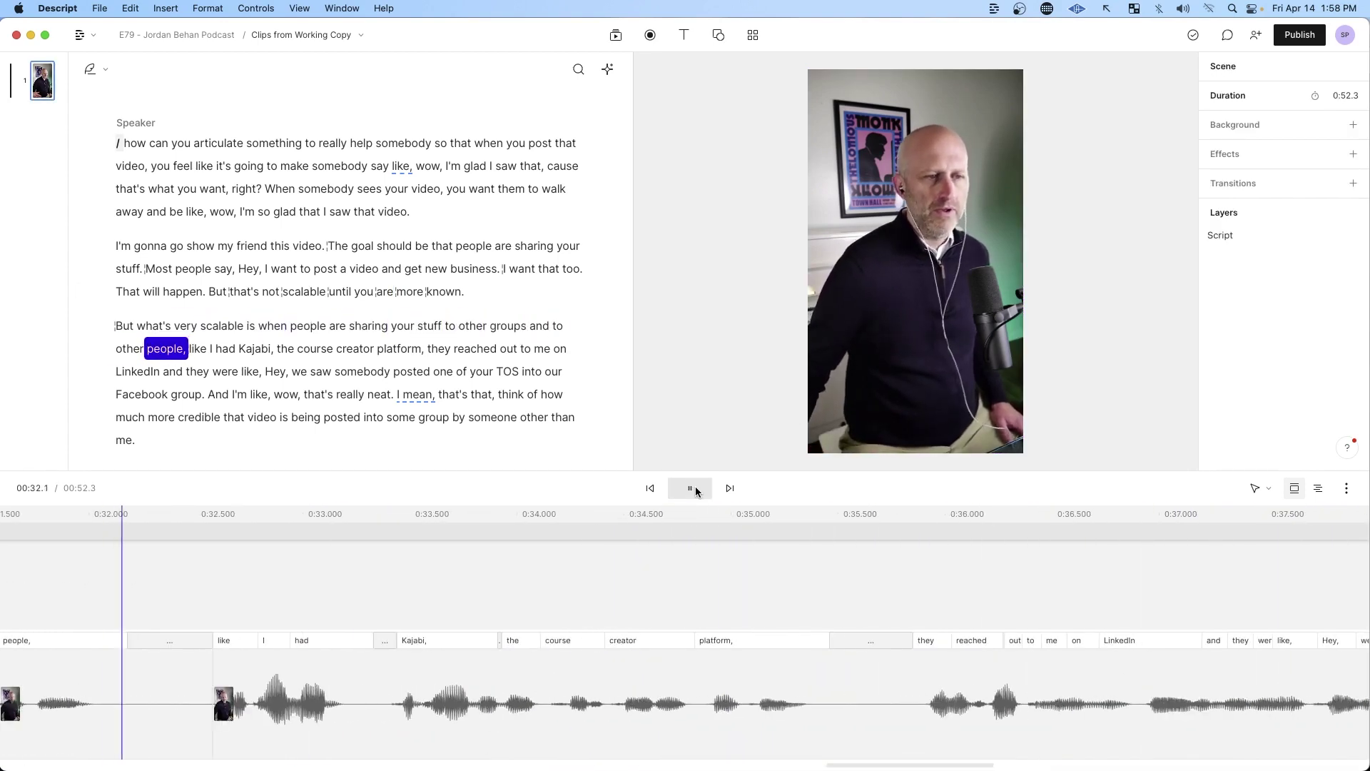
Stop playback and replace the comma after "other people" with a period.
{"action": "left_click", "coordinate": [690, 488]}
{"action": "left_click", "coordinate": [187, 349]}
{"action": "key", "text": "BackSpace"}
{"action": "type", "text": "."}
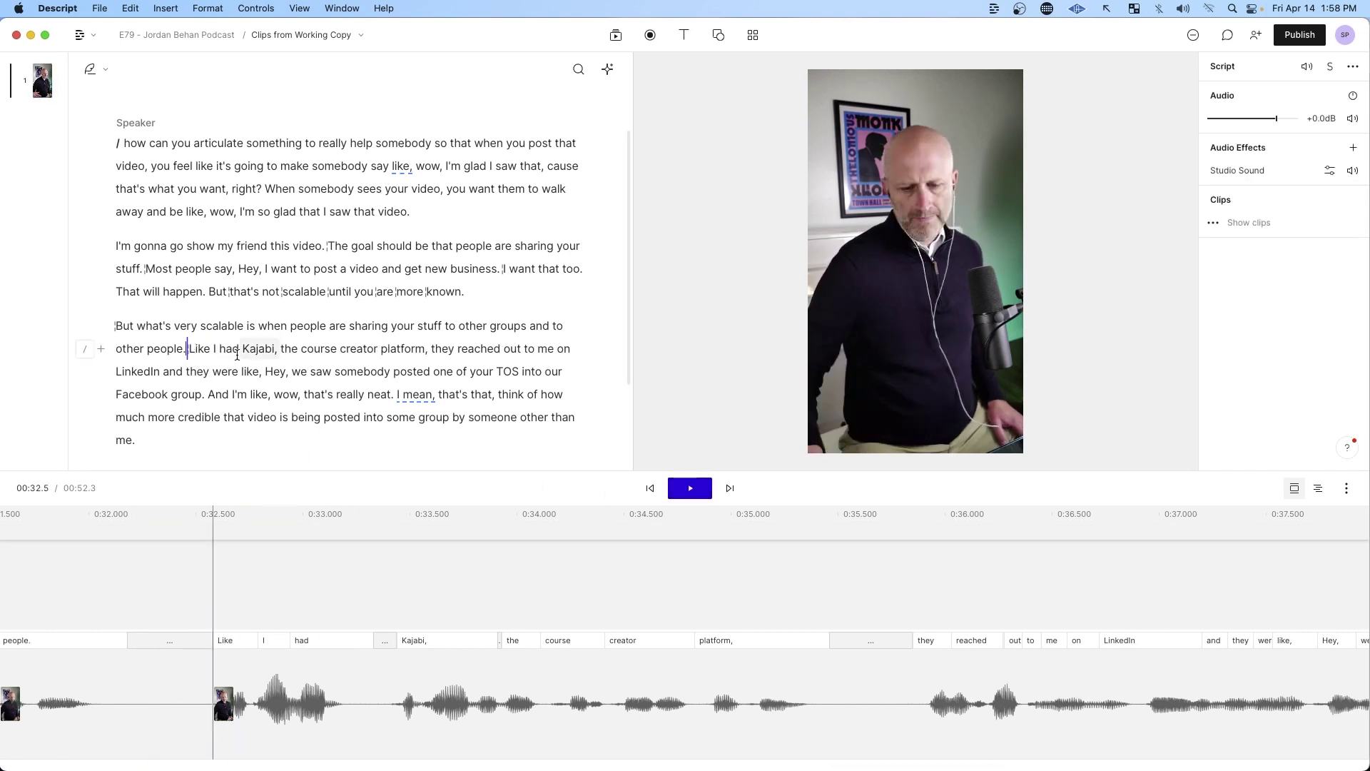
Try deleting the word "Like" before "I had Kajabi", play back the join and undo the deletion.
{"action": "left_click_drag", "start_coordinate": [212, 349], "coordinate": [188, 349]}
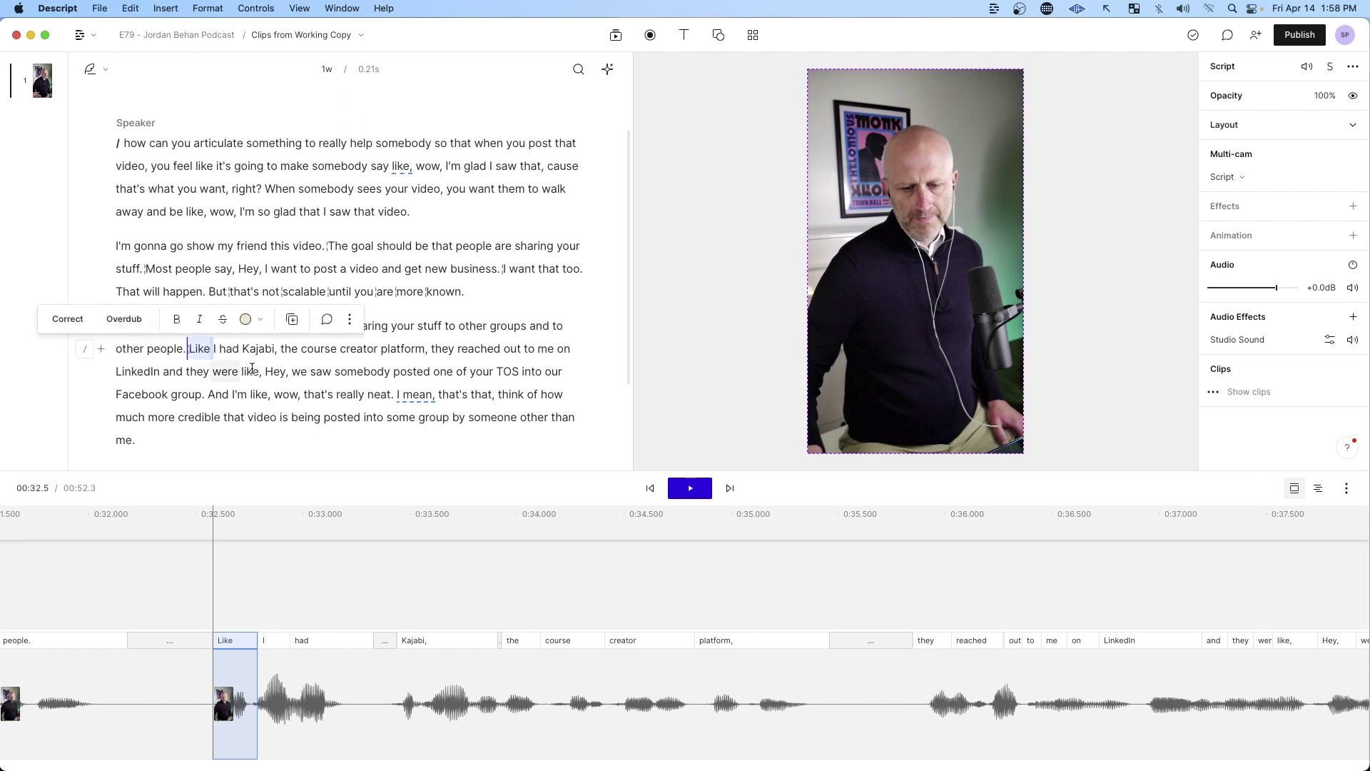
{"action": "key", "text": "BackSpace"}
{"action": "left_click", "coordinate": [690, 488]}
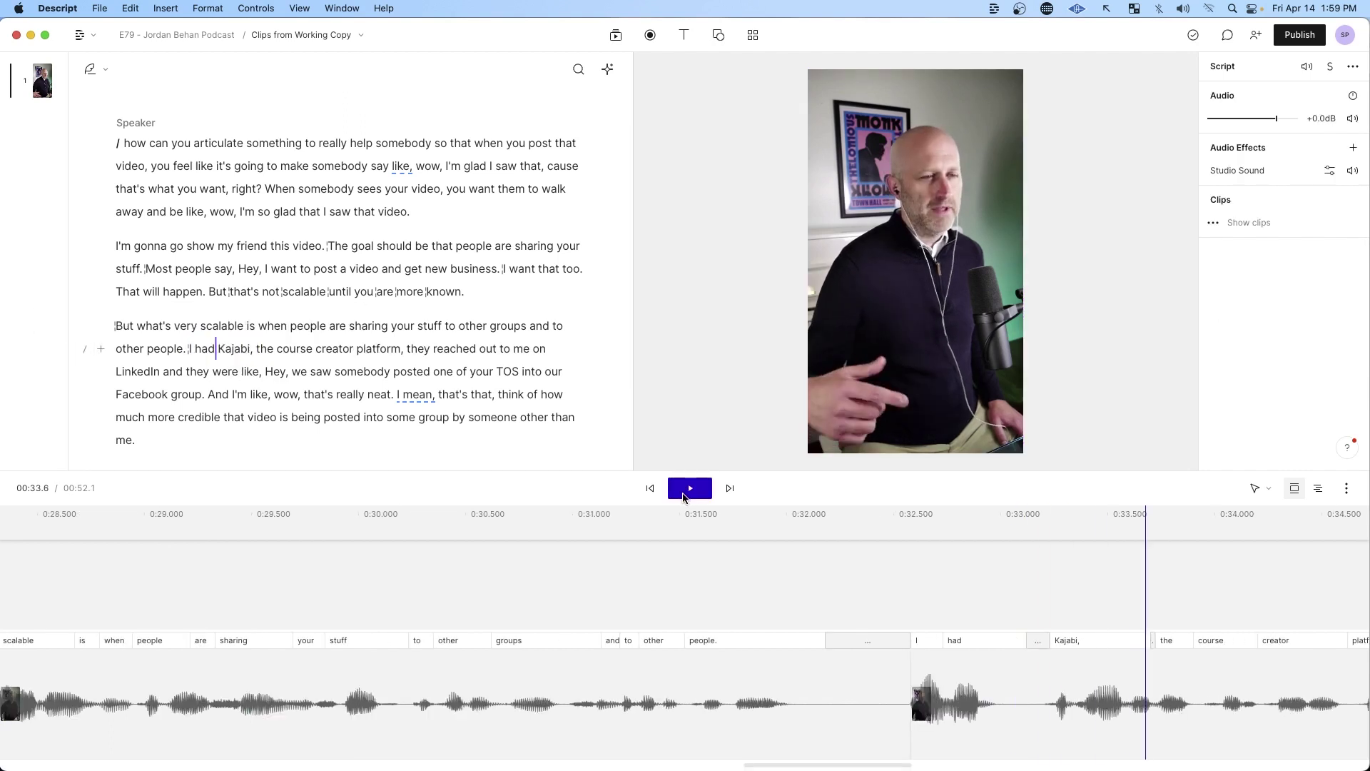
{"action": "key", "text": "super+z"}
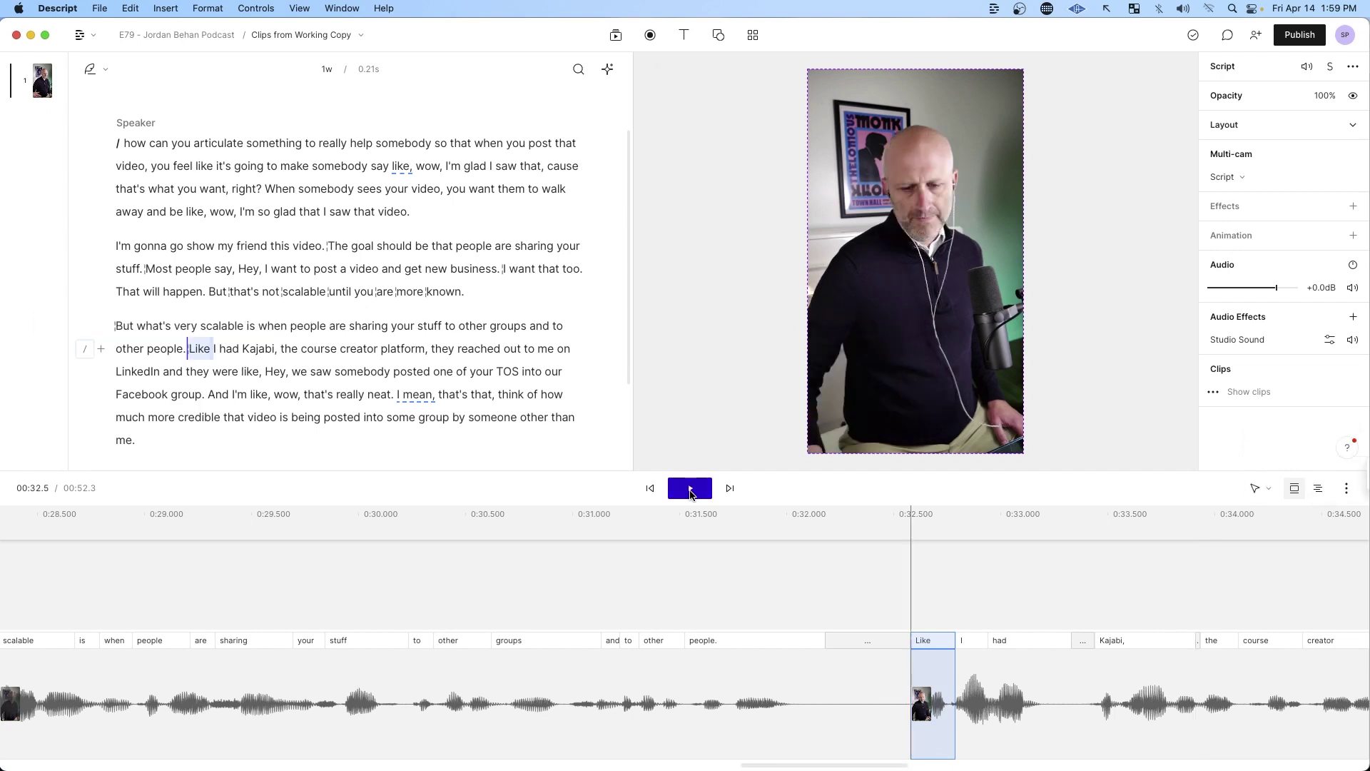
Play on from "Like I had Kajabi" and delete the pause between "platform," and "they reached out".
{"action": "left_click", "coordinate": [690, 488]}
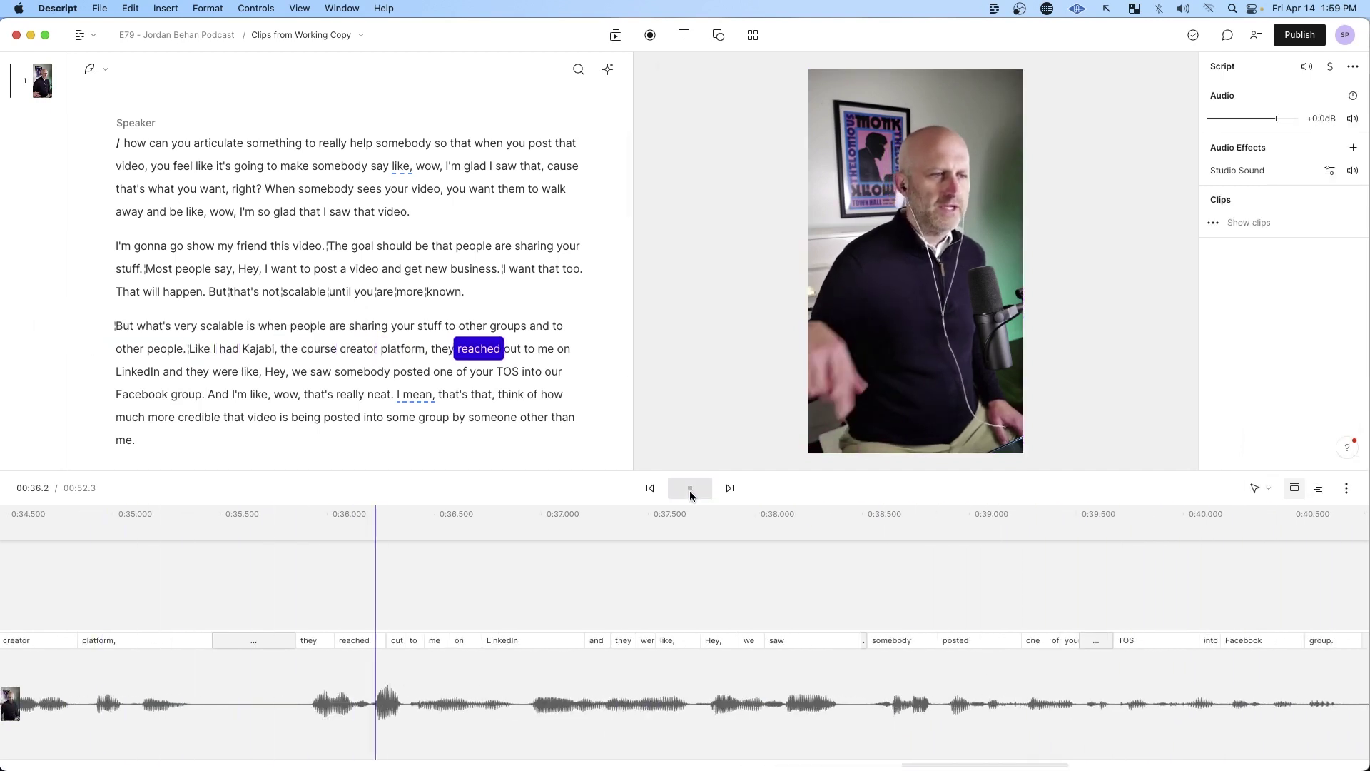
{"action": "left_click", "coordinate": [690, 488]}
{"action": "left_click", "coordinate": [223, 640]}
{"action": "key", "text": "Delete"}
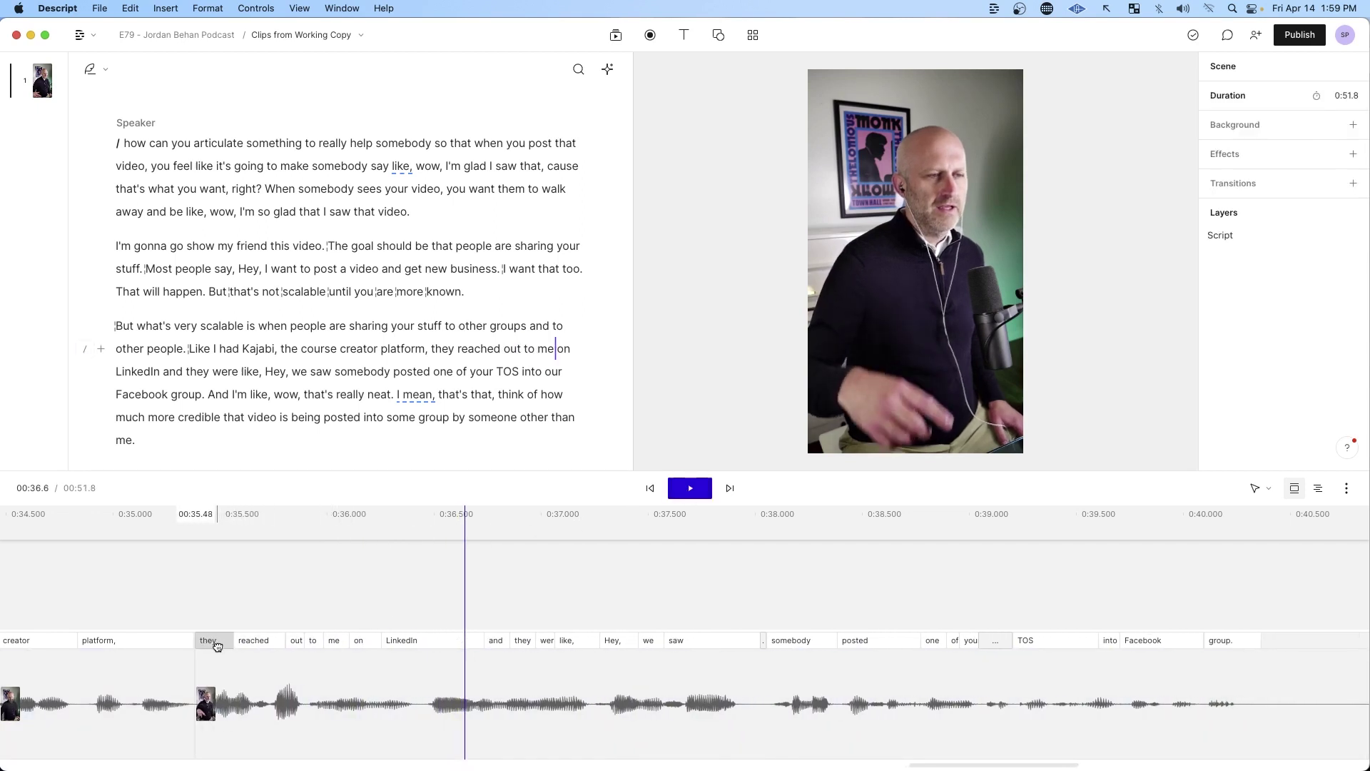
Play the LinkedIn sentence and delete the words "Hey, we saw" before "somebody posted".
{"action": "left_click", "coordinate": [690, 488]}
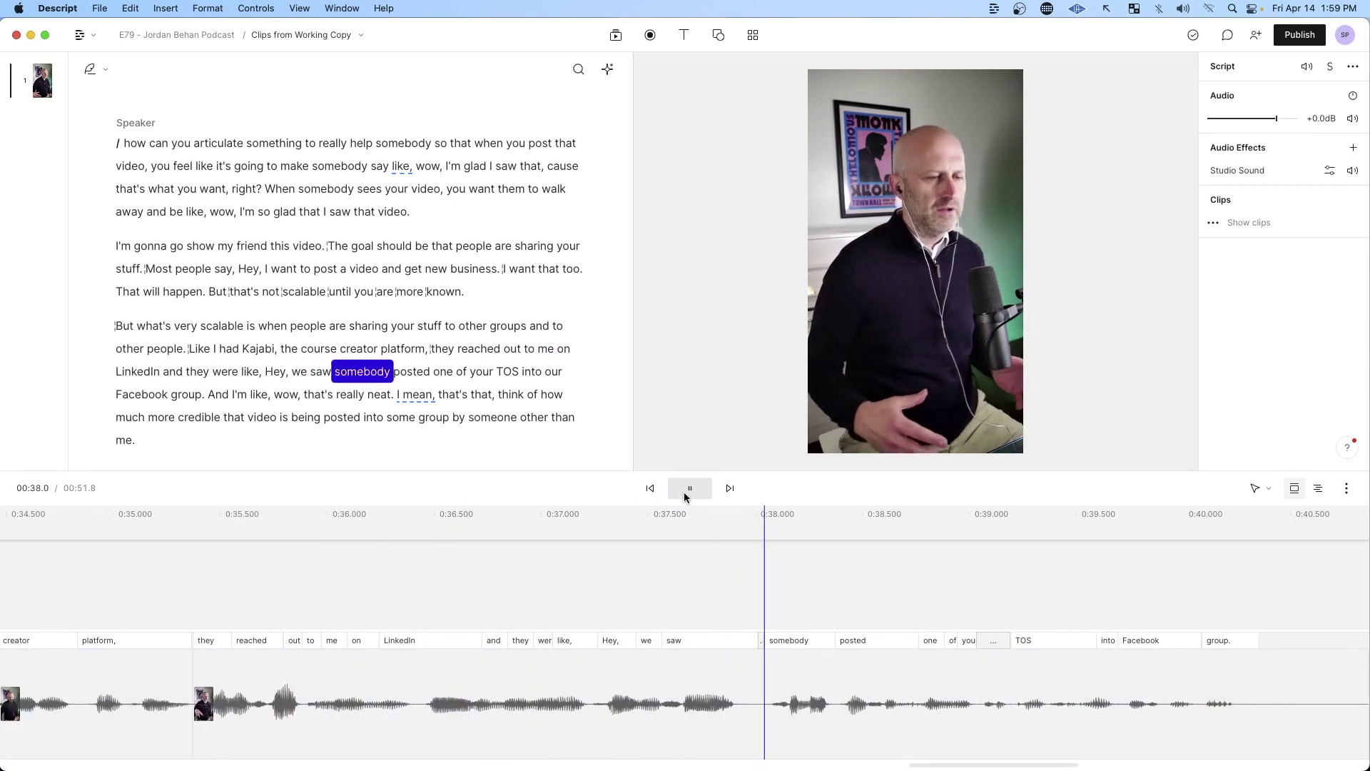
{"action": "left_click", "coordinate": [686, 492]}
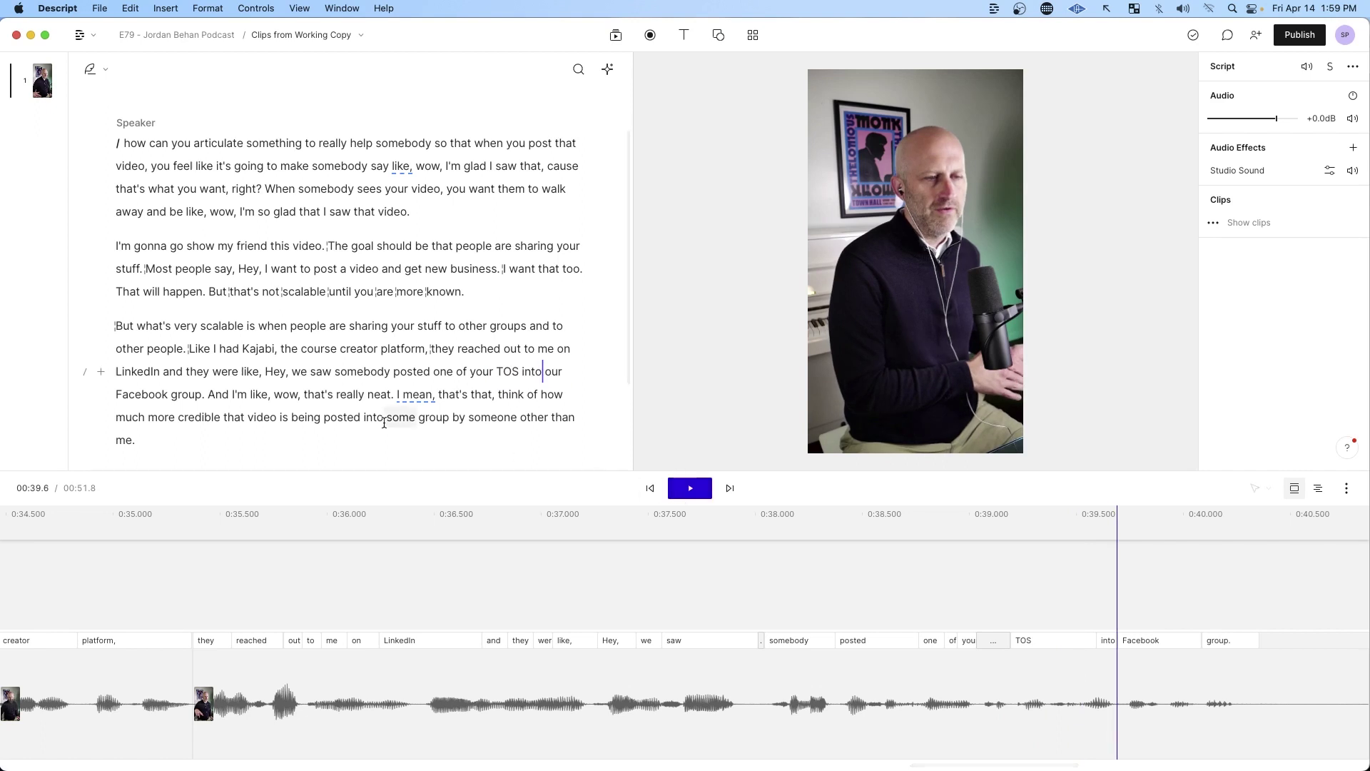
{"action": "left_click_drag", "start_coordinate": [265, 373], "coordinate": [332, 372]}
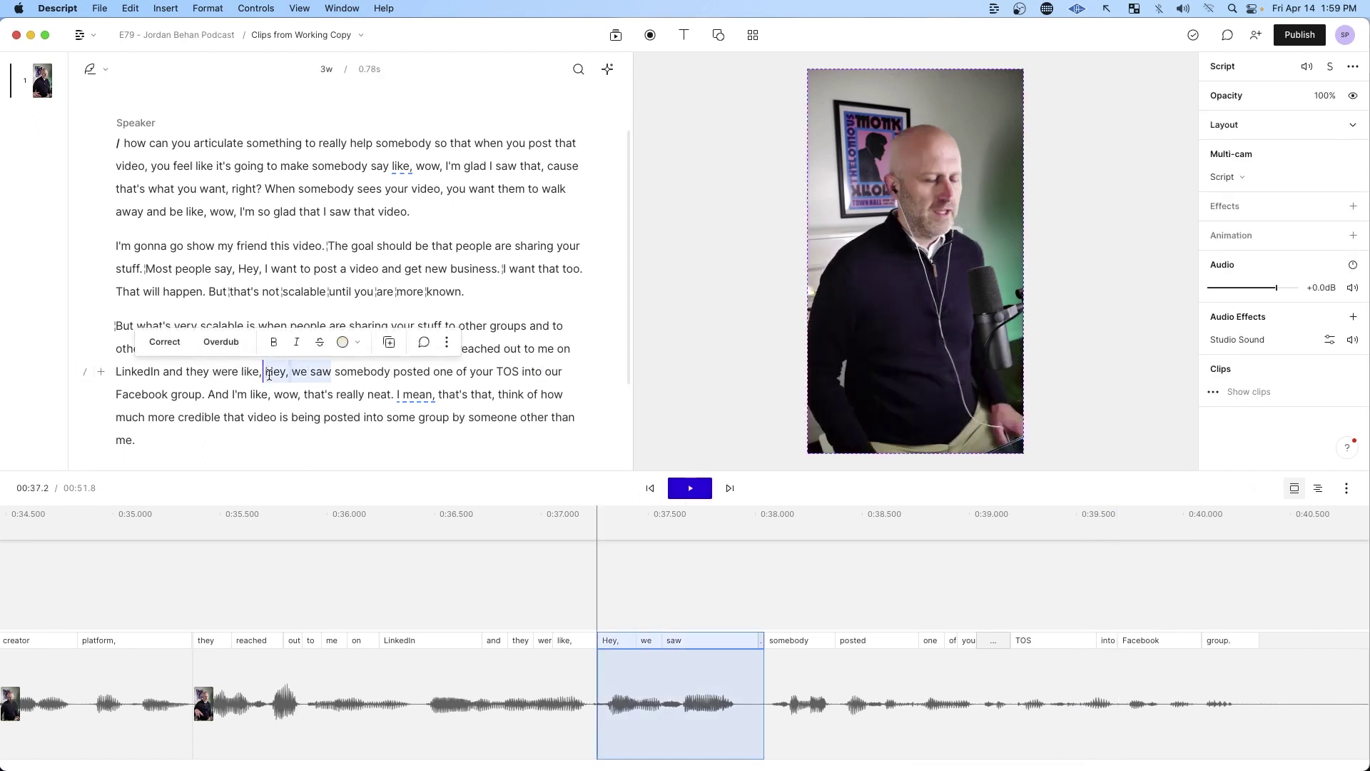
{"action": "key", "text": "BackSpace"}
Play back the shortened sentence and correct the mistranscribed word "TOS" to "TikTok".
{"action": "left_click", "coordinate": [692, 493]}
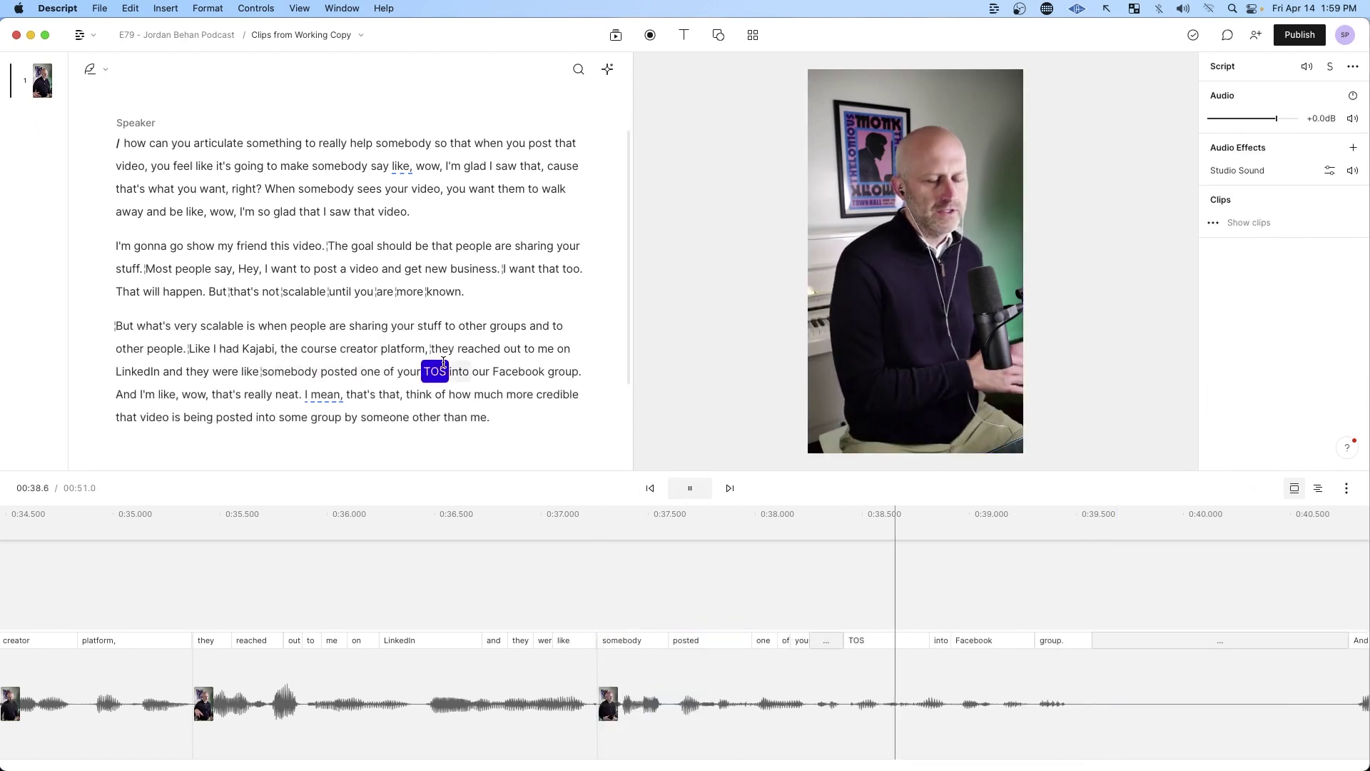
{"action": "left_click", "coordinate": [690, 491]}
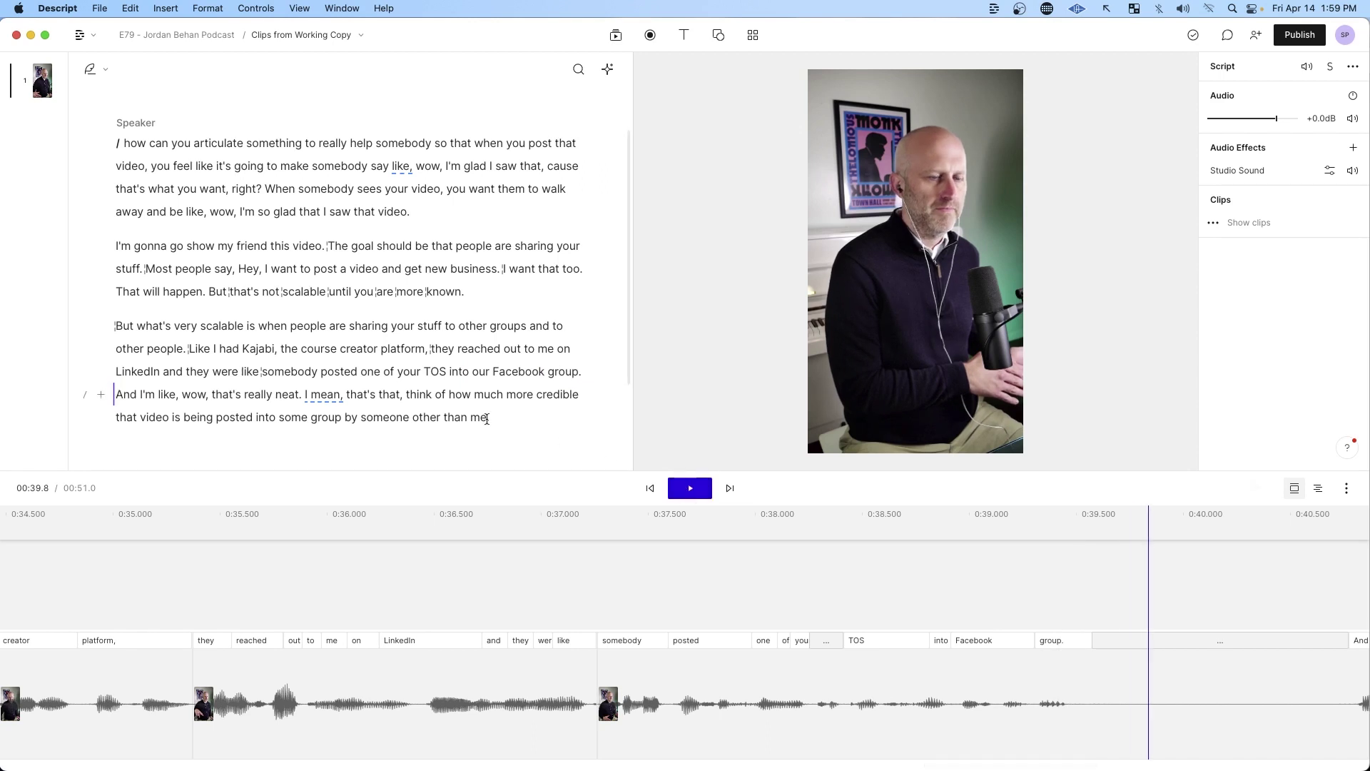
{"action": "double_click", "coordinate": [445, 372]}
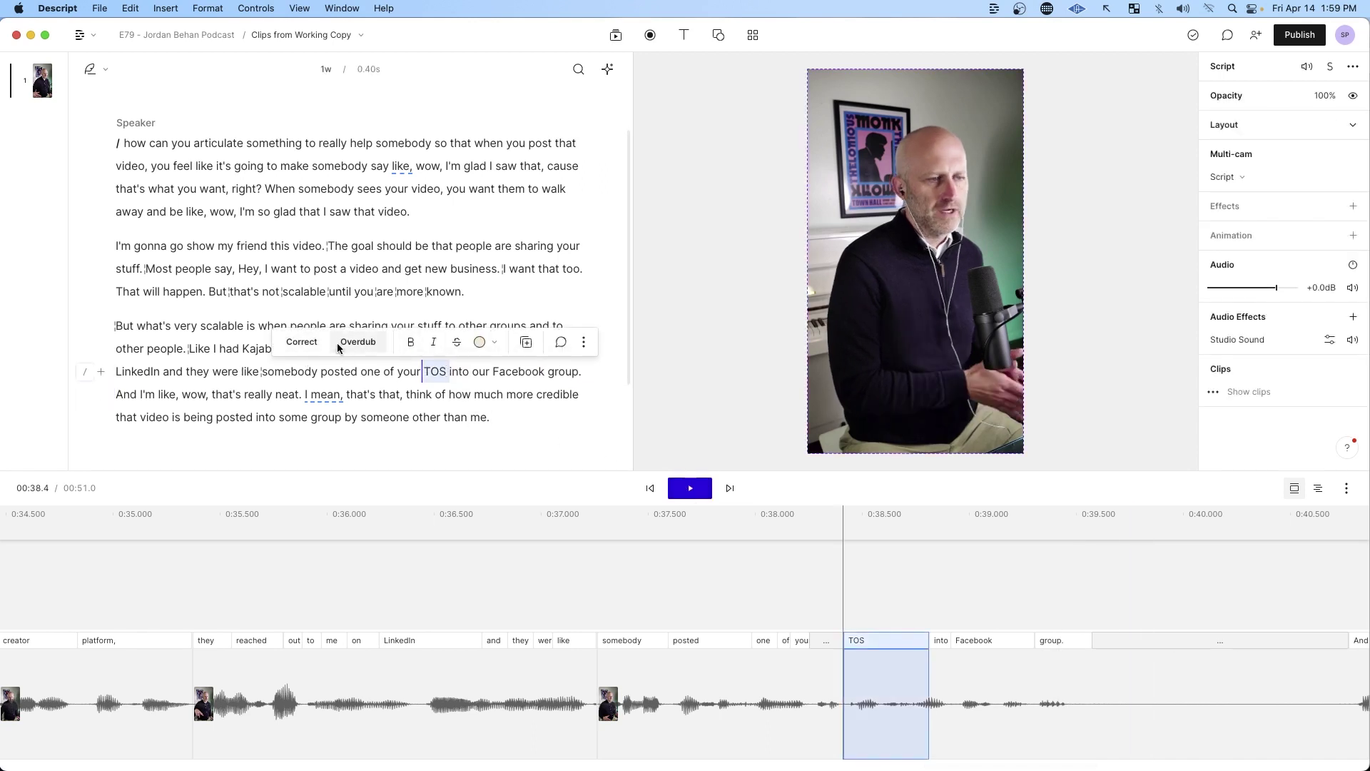
{"action": "left_click", "coordinate": [302, 343]}
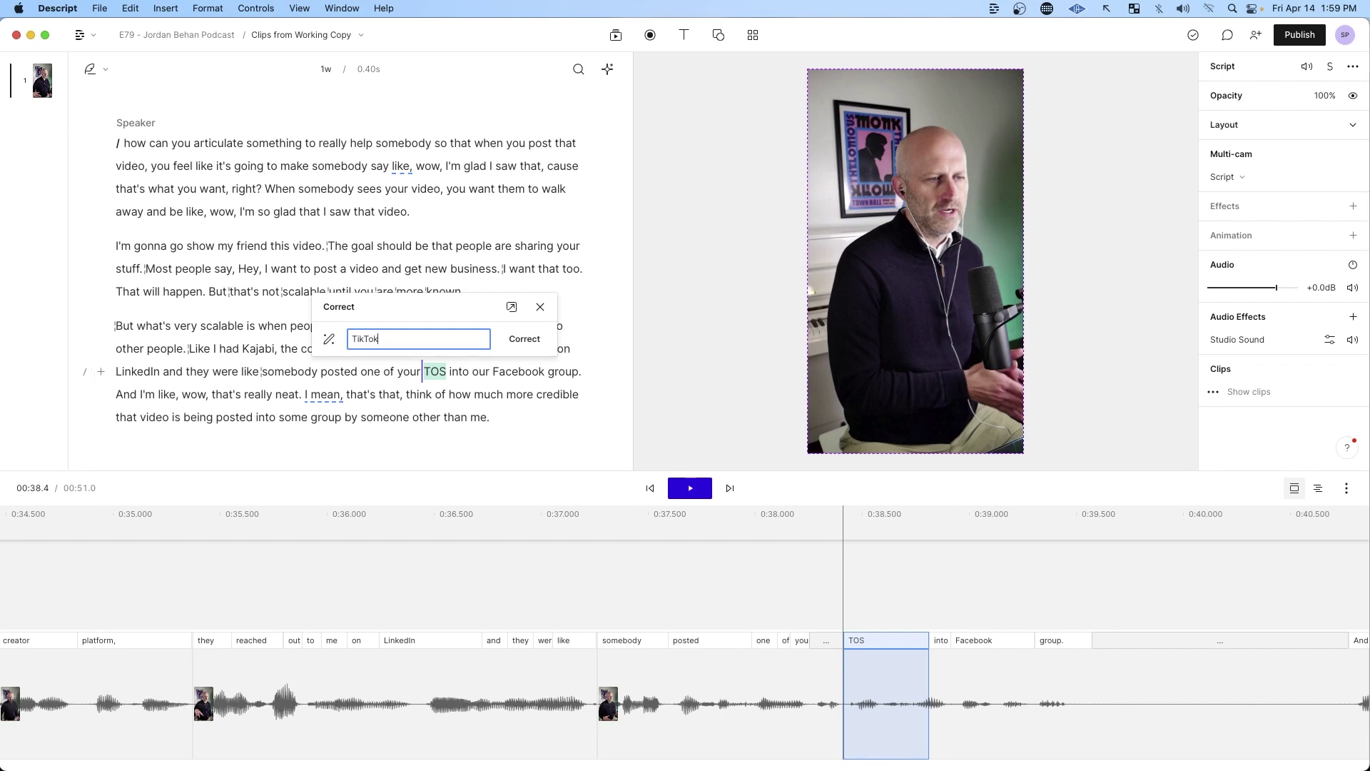
{"action": "left_click", "coordinate": [524, 340]}
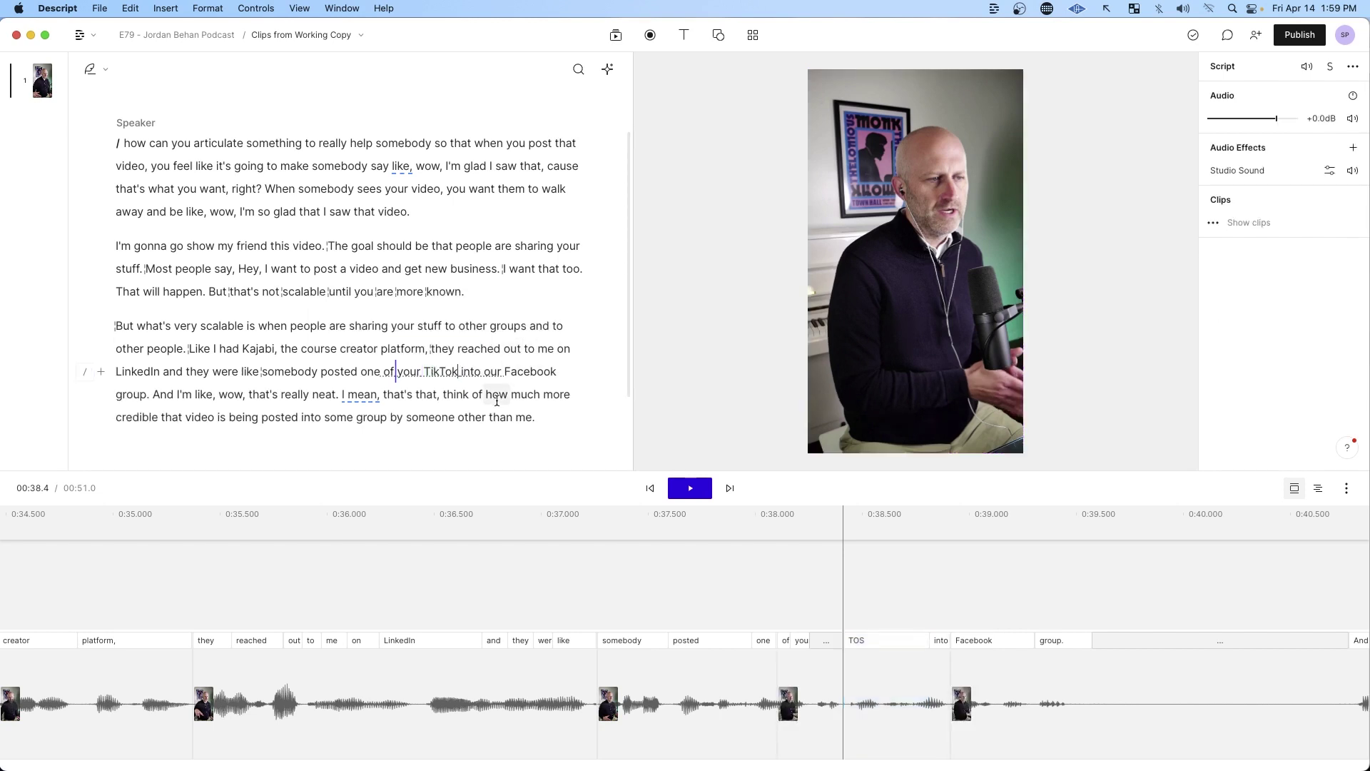
Remove the pause after "Facebook group." and the words "I mean, that's that," before "think of how much more credible".
{"action": "left_click", "coordinate": [688, 491]}
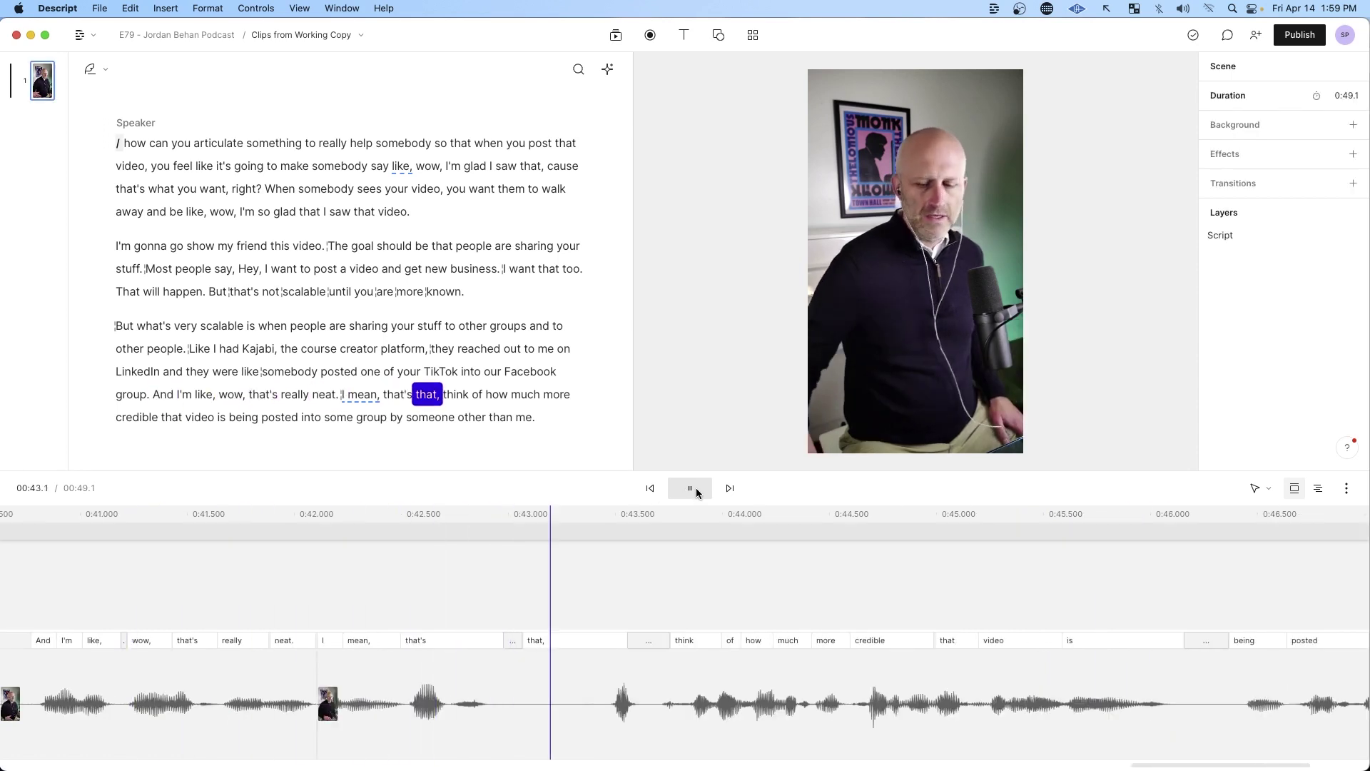
{"action": "left_click", "coordinate": [696, 491]}
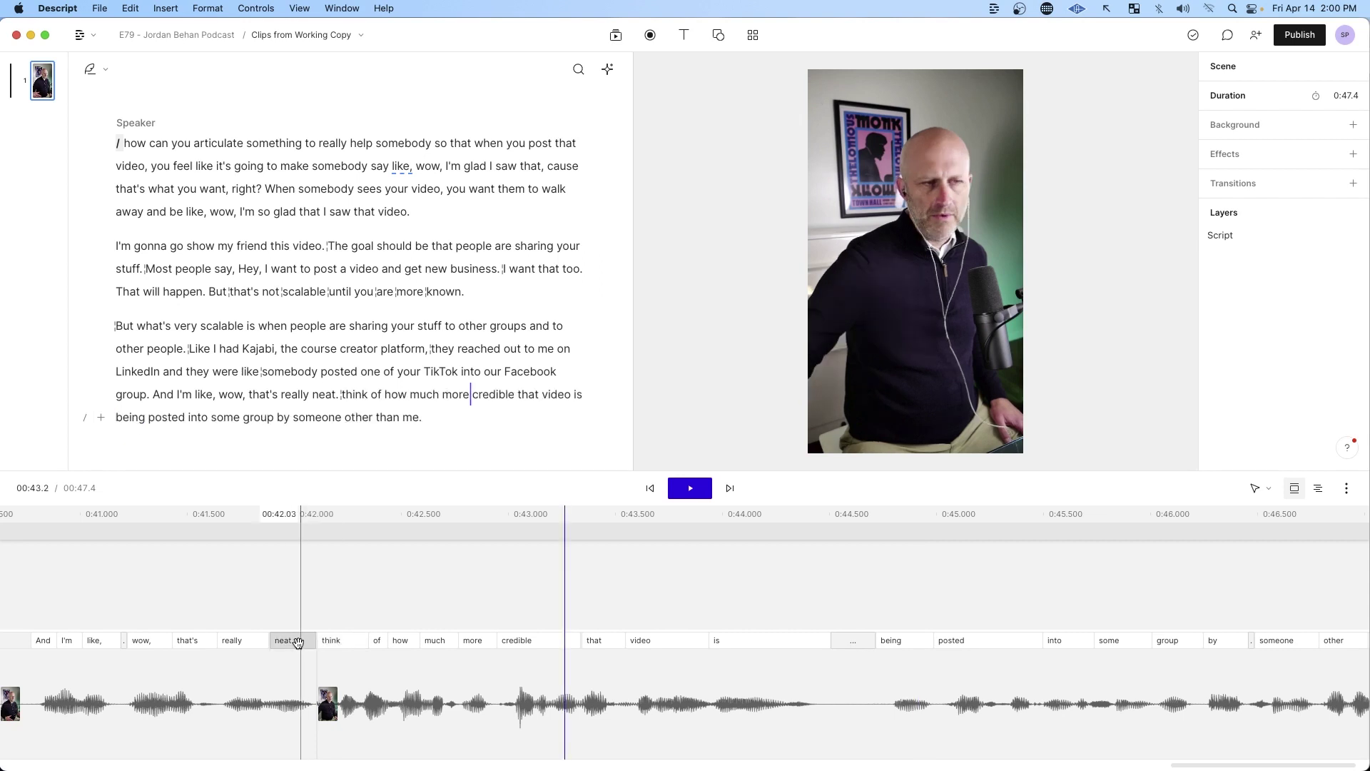
Replay the ending, restore the words "I mean, that's that," and delete them again along with the following pause before "think of how much more".
{"action": "left_click", "coordinate": [266, 536]}
{"action": "left_click", "coordinate": [693, 491]}
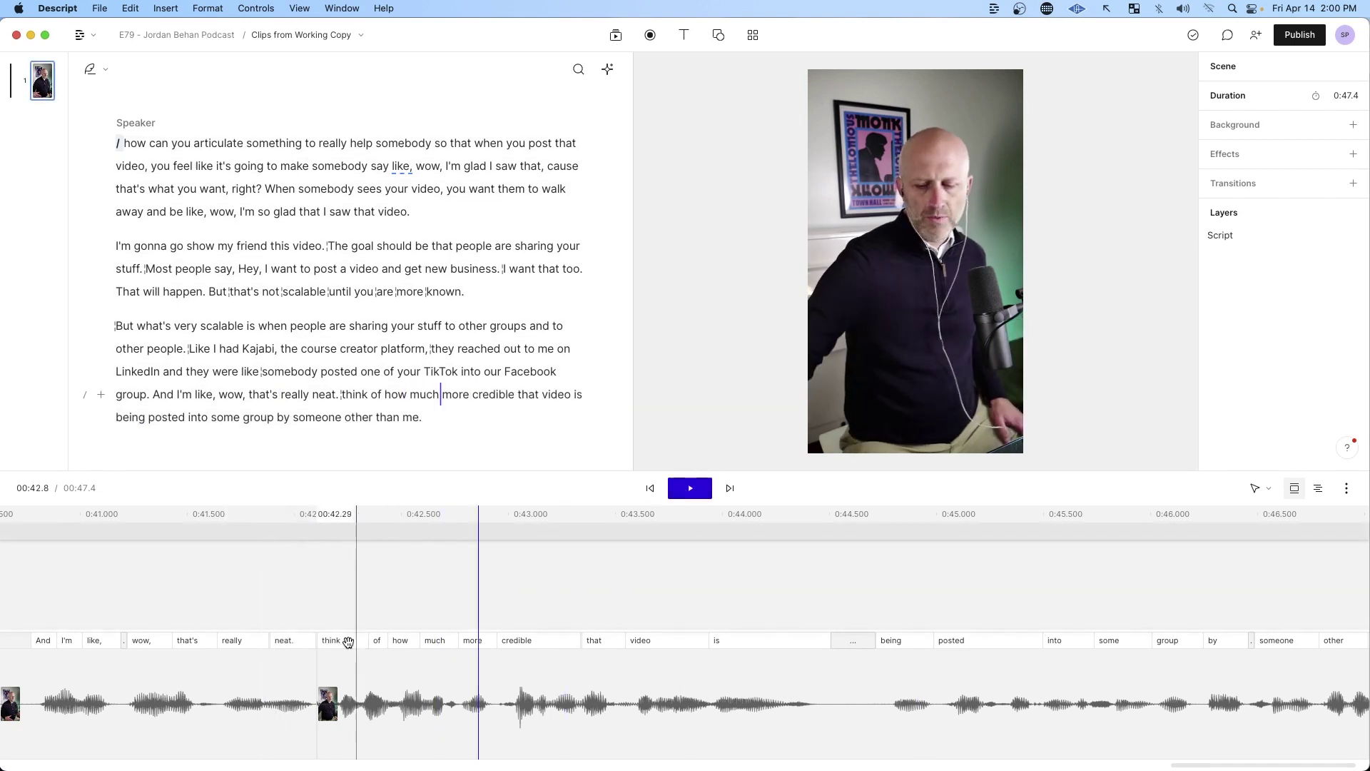
{"action": "left_click_drag", "start_coordinate": [320, 653], "coordinate": [393, 656]}
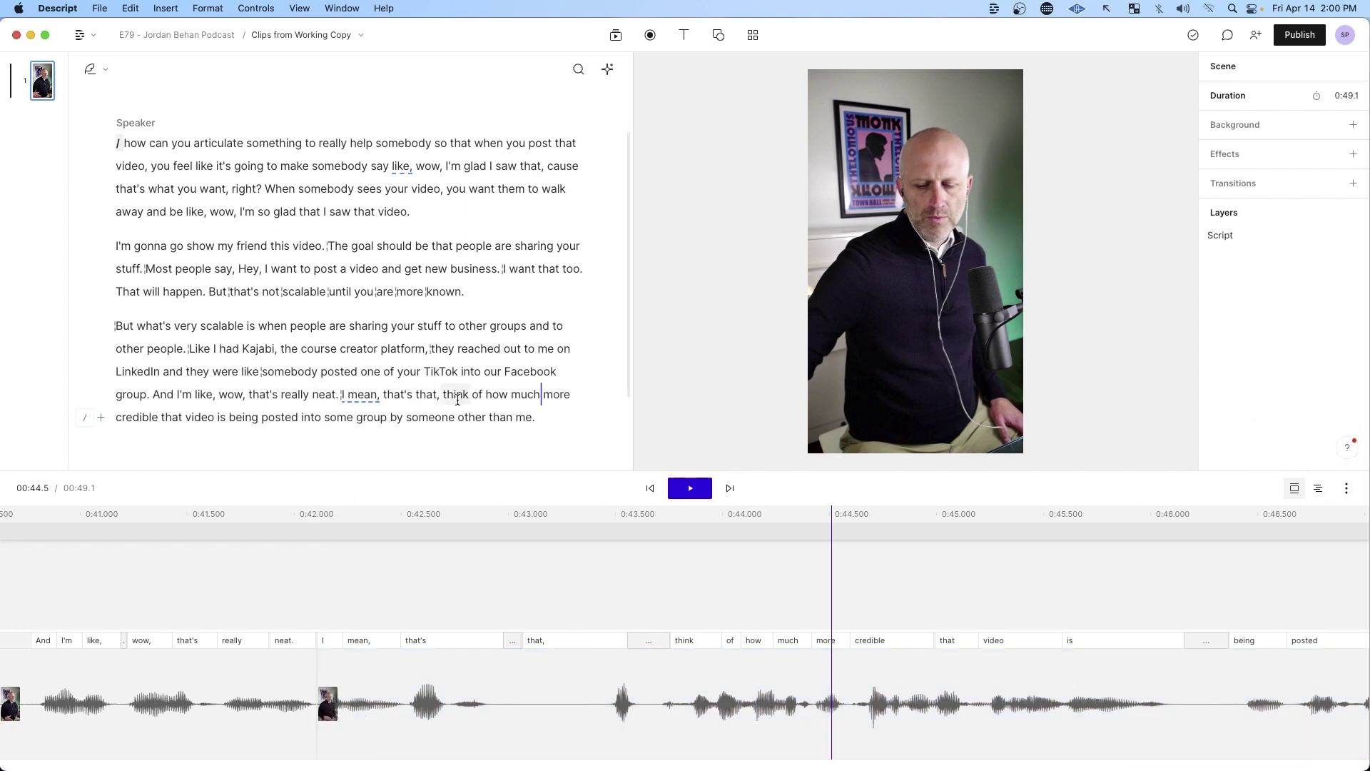
{"action": "left_click_drag", "start_coordinate": [443, 397], "coordinate": [340, 394]}
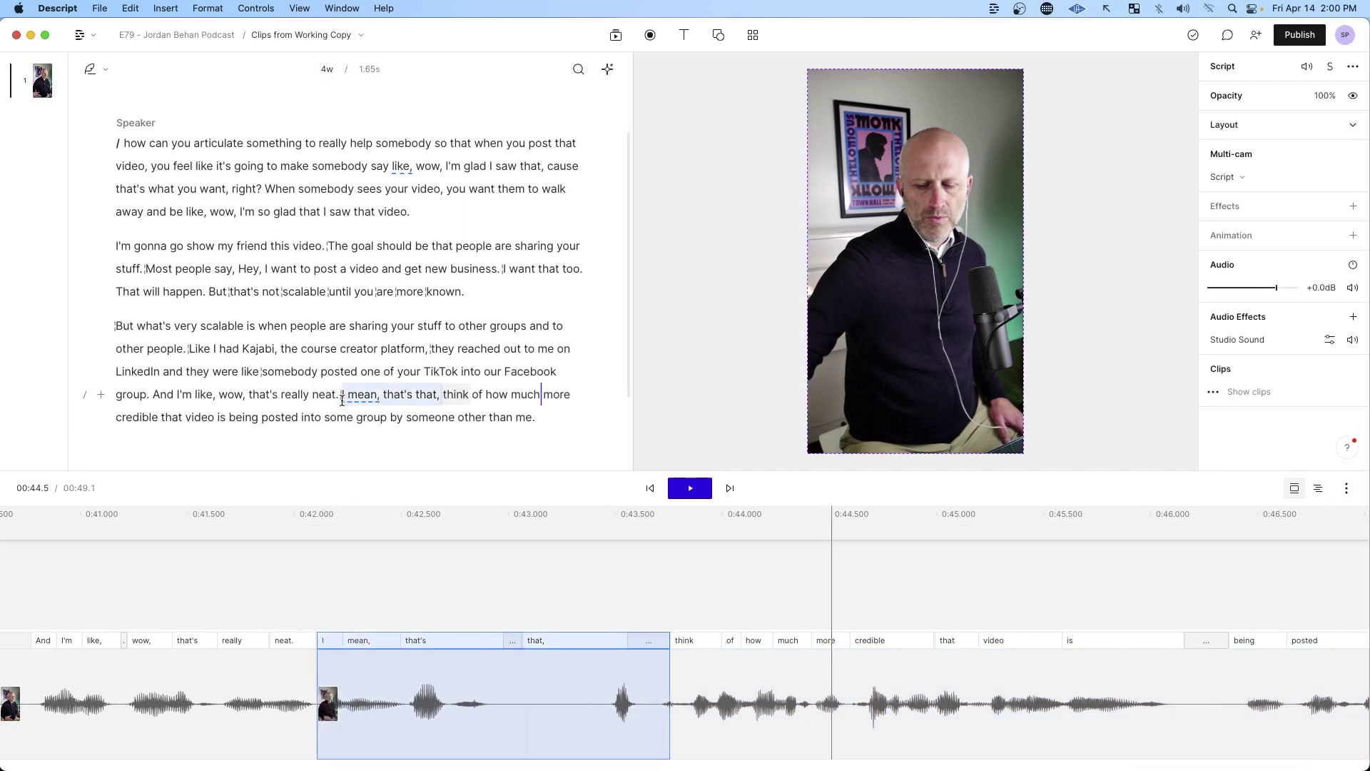
{"action": "key", "text": "BackSpace"}
Play on to the end and delete the pause between "that video is" and "being posted".
{"action": "left_click", "coordinate": [690, 488]}
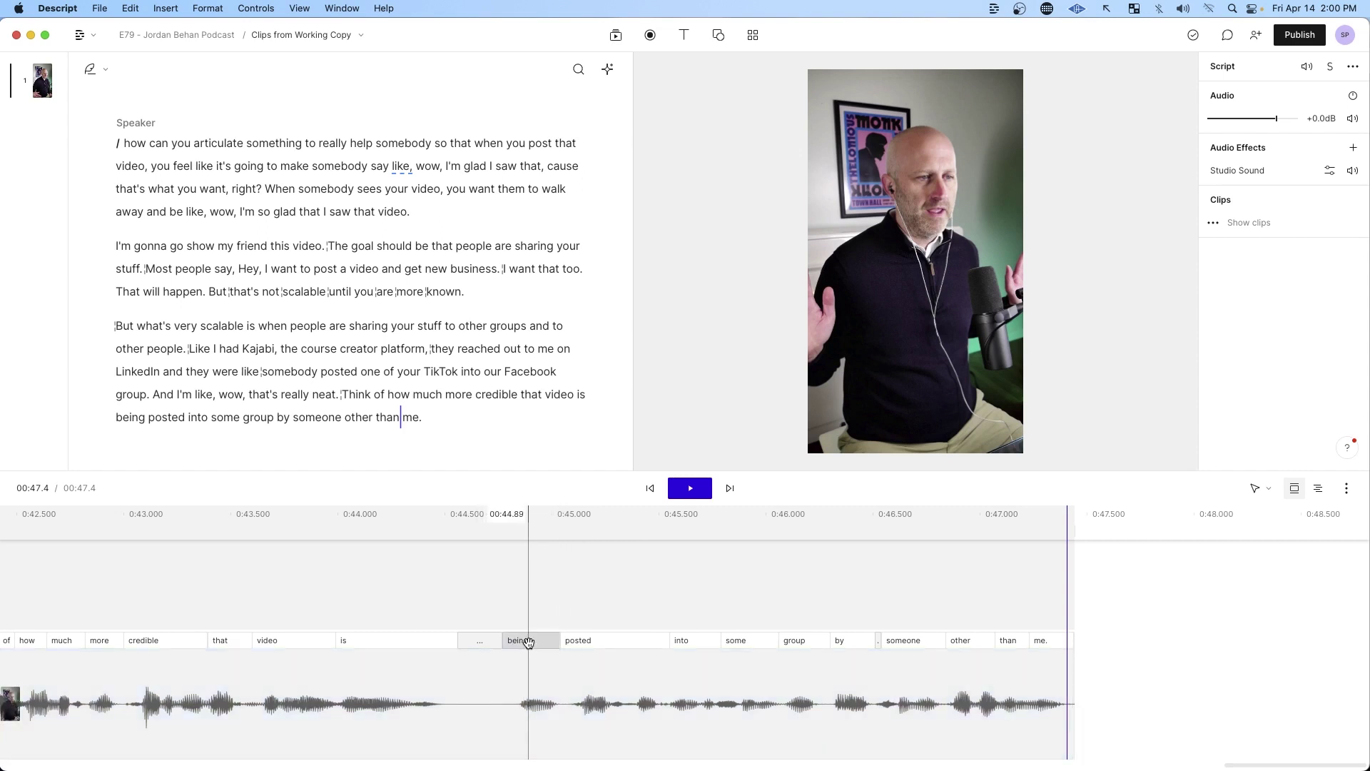
{"action": "left_click", "coordinate": [485, 640]}
{"action": "key", "text": "Delete"}
Play the clip from the start and delete the pauses between "you feel like" and "it's going" and between "wow," and "I'm glad".
{"action": "left_click", "coordinate": [123, 143]}
{"action": "left_click", "coordinate": [688, 488]}
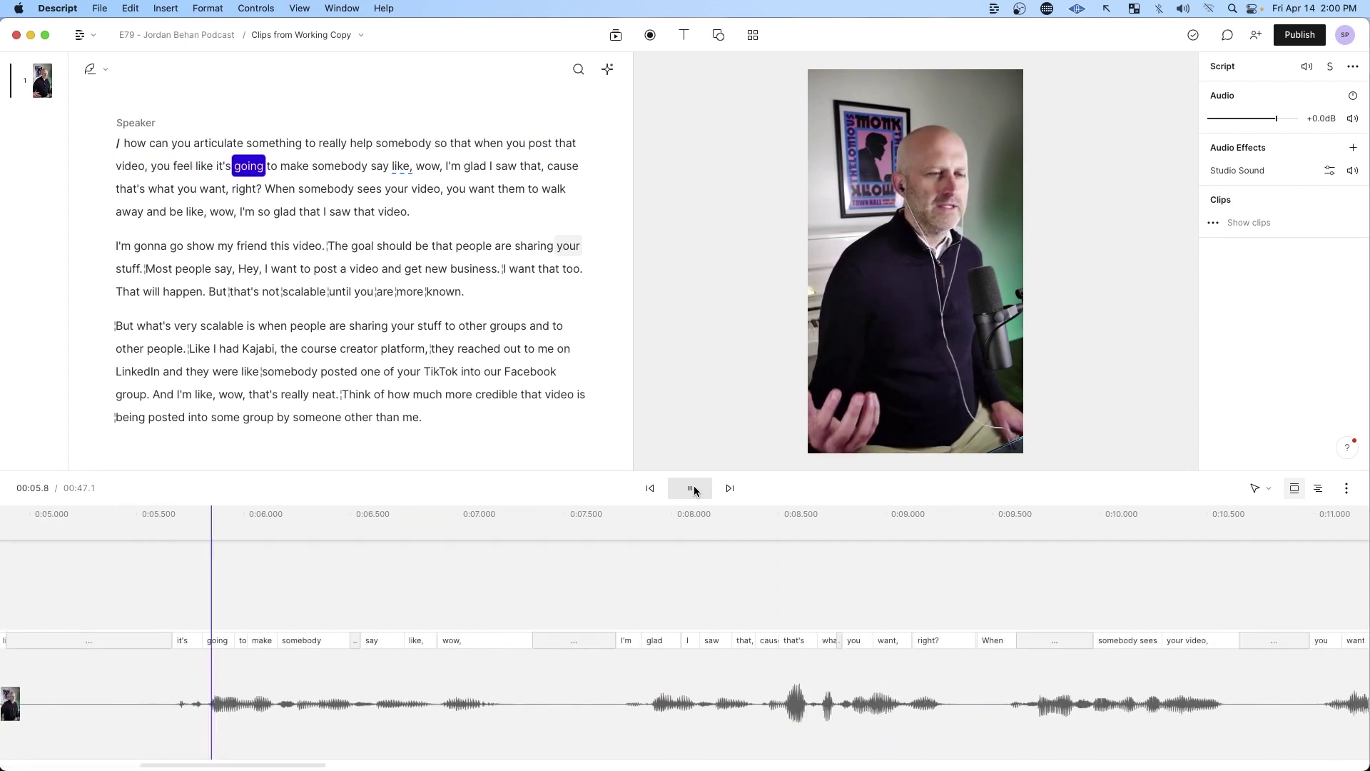
{"action": "left_click", "coordinate": [695, 489]}
{"action": "left_click_drag", "start_coordinate": [296, 765], "coordinate": [265, 767]}
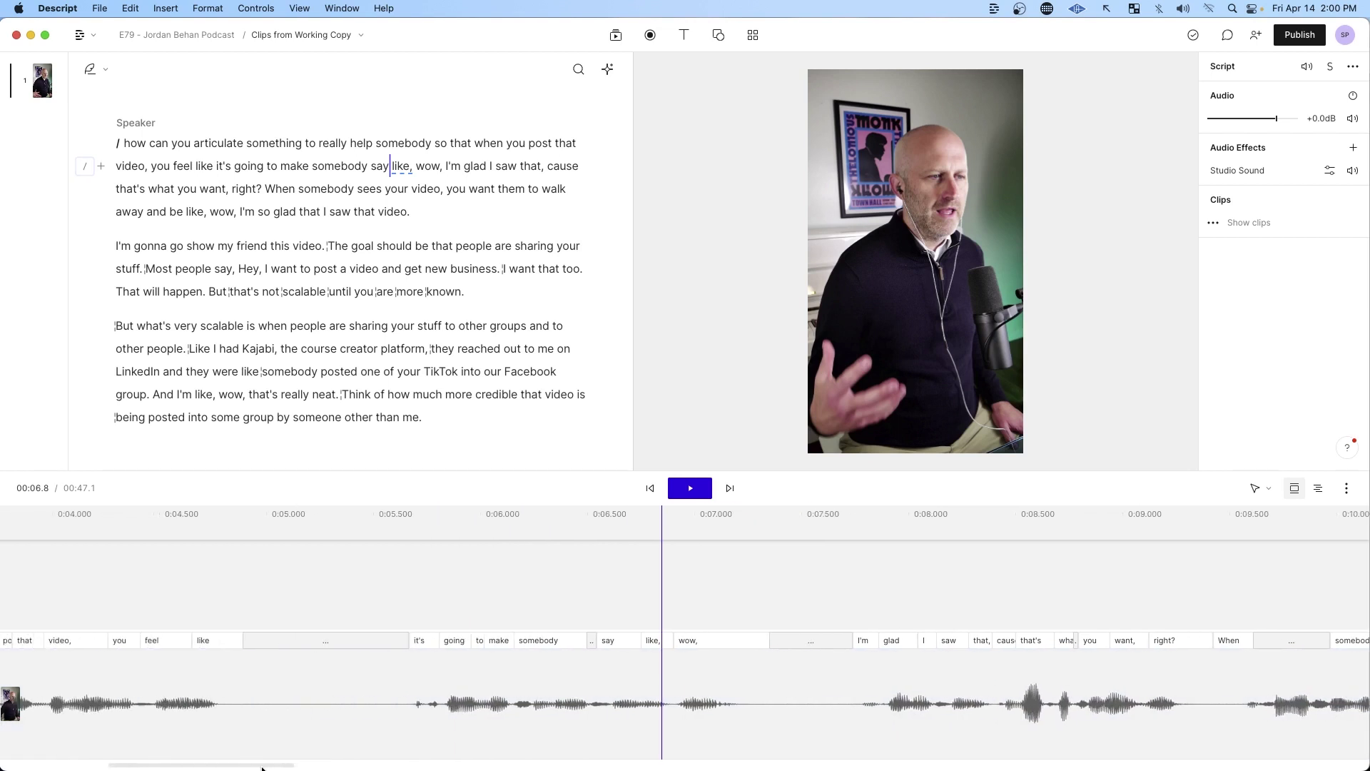
{"action": "scroll", "coordinate": [493, 642], "scroll_direction": "left", "scroll_amount": 3}
{"action": "left_click_drag", "start_coordinate": [500, 640], "coordinate": [412, 644]}
Play on and delete the pauses between "stuff." and "Most people say" and between "Hey," and "I want".
{"action": "left_click", "coordinate": [691, 488]}
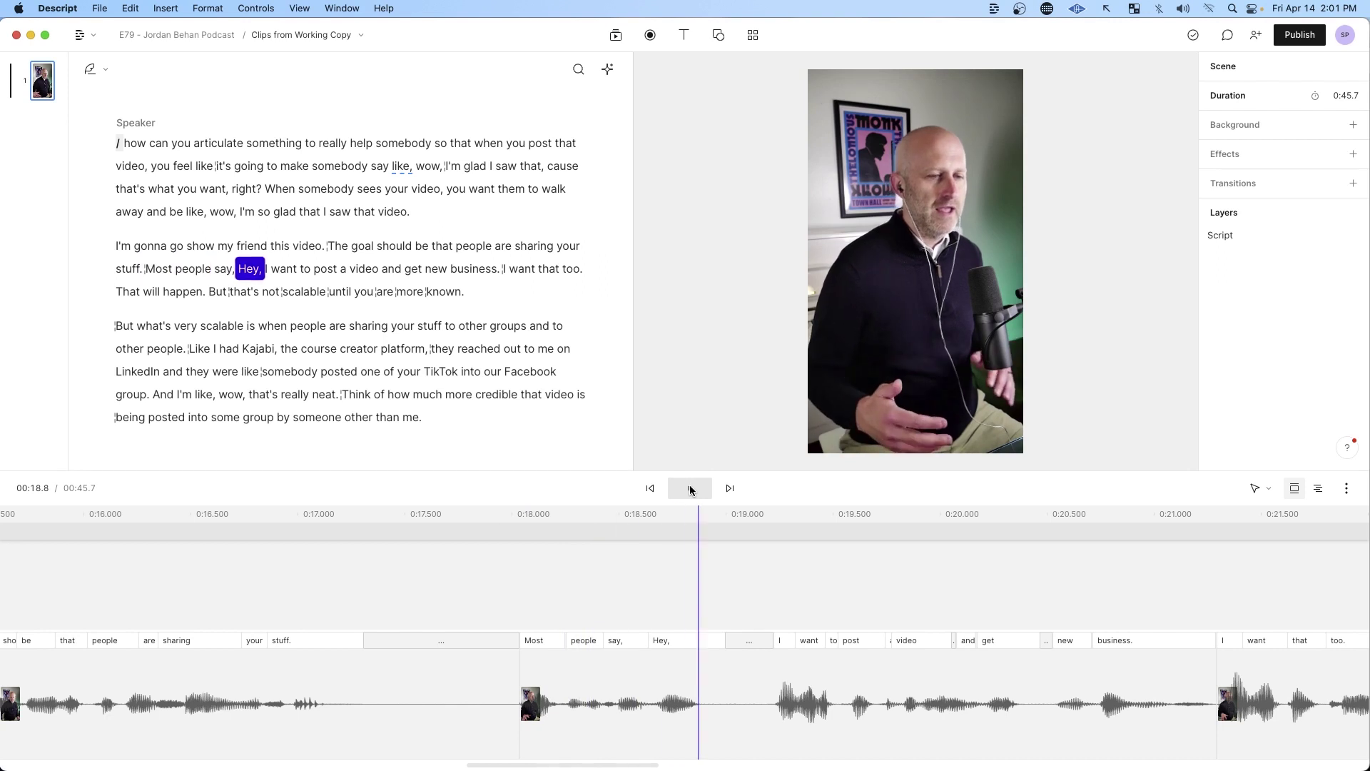
{"action": "left_click", "coordinate": [690, 488]}
{"action": "left_click", "coordinate": [441, 641]}
{"action": "key", "text": "Delete"}
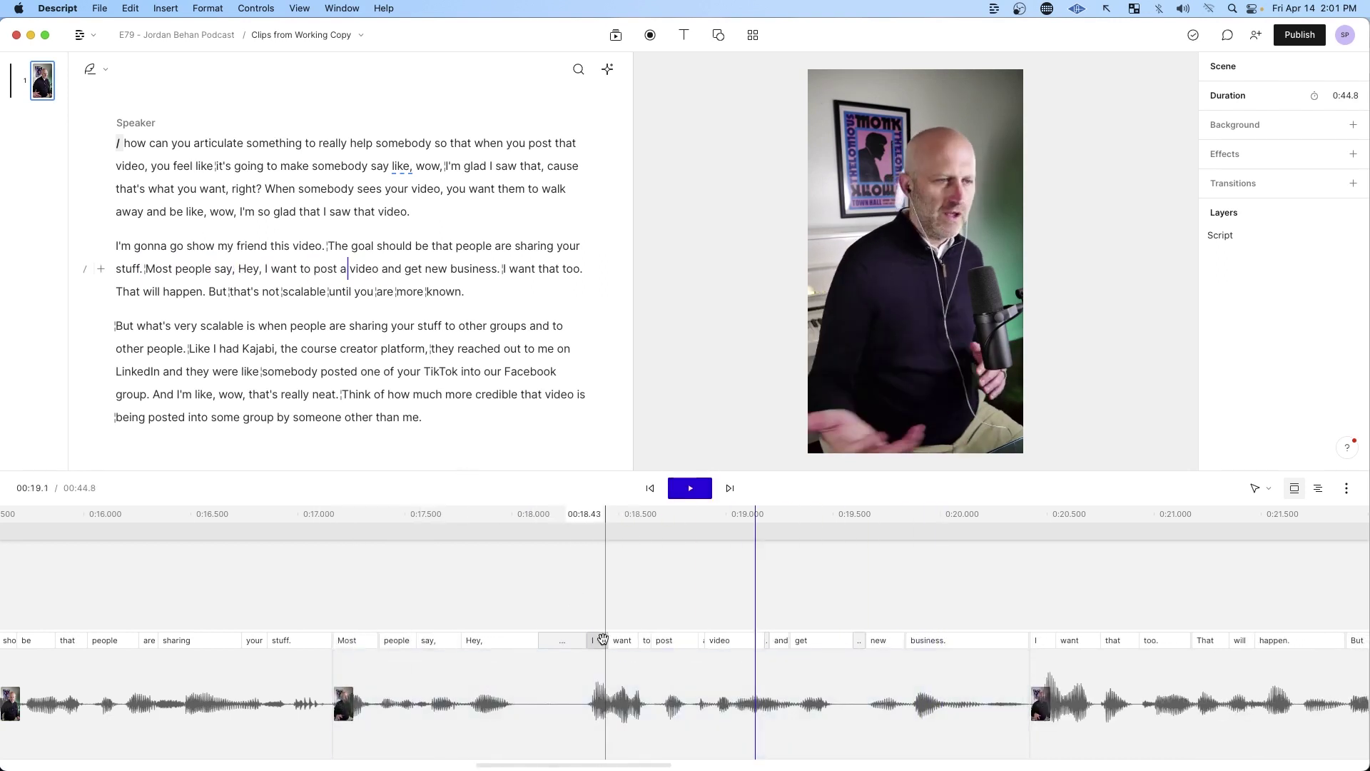
{"action": "key", "text": "Delete"}
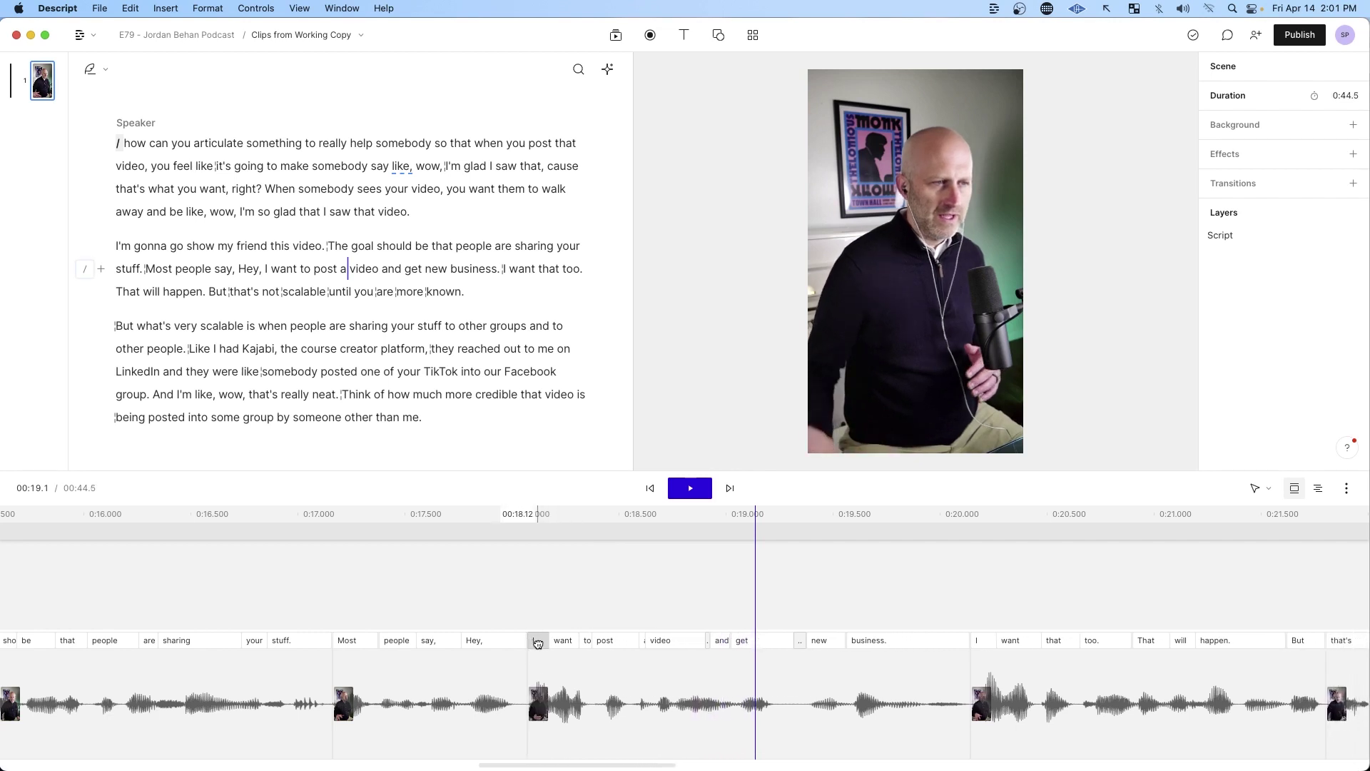
Play on to the end and delete the pauses after "other people.", before "Kajabi," and after "Facebook group.".
{"action": "left_click", "coordinate": [690, 489]}
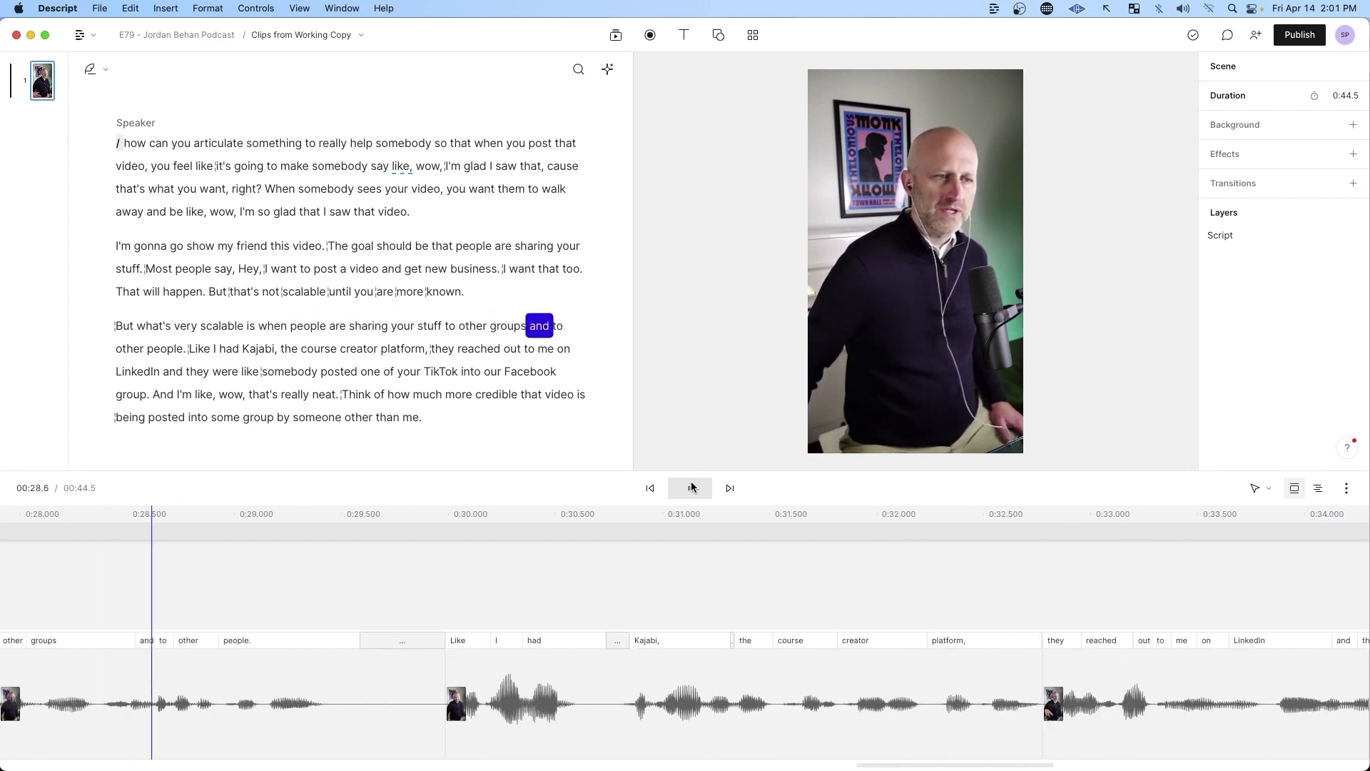
{"action": "left_click", "coordinate": [691, 488]}
{"action": "key", "text": "Delete"}
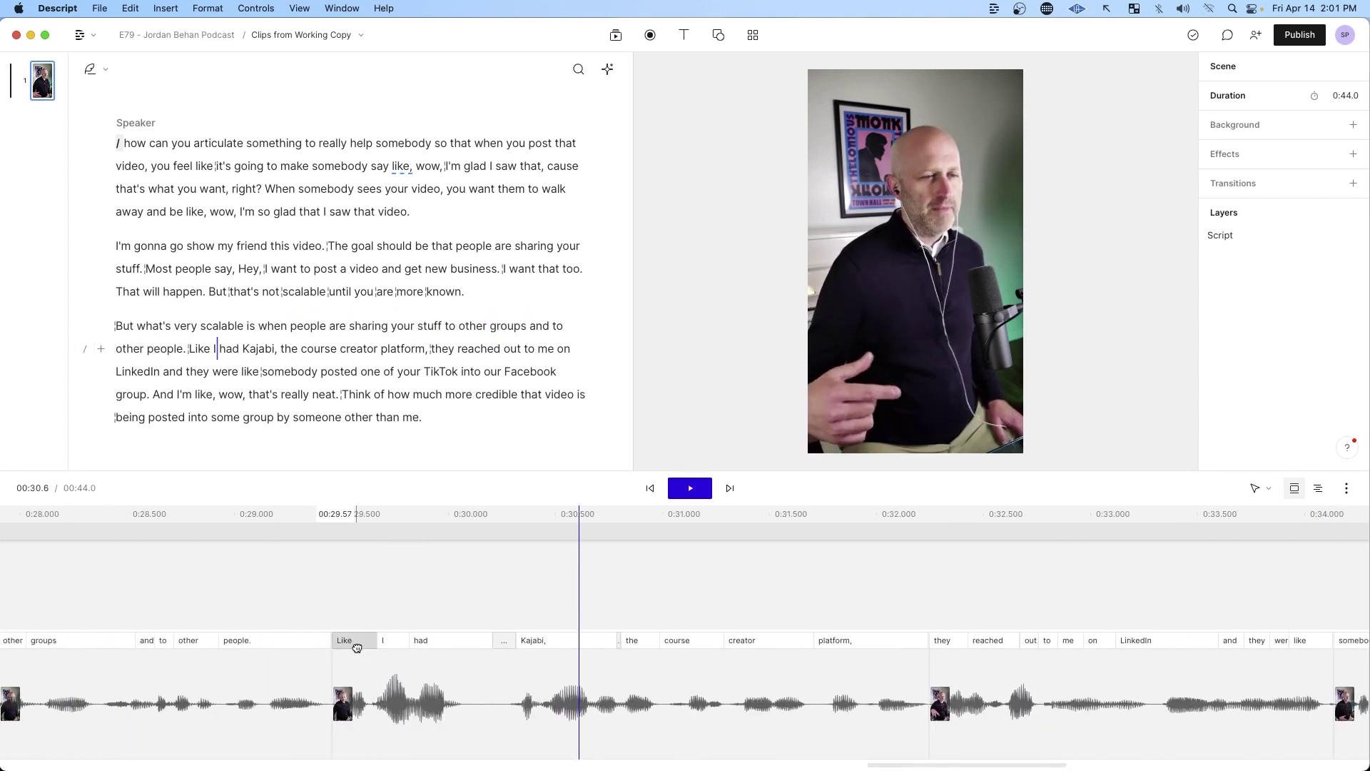
{"action": "left_click_drag", "start_coordinate": [552, 633], "coordinate": [519, 647]}
{"action": "left_click", "coordinate": [693, 489]}
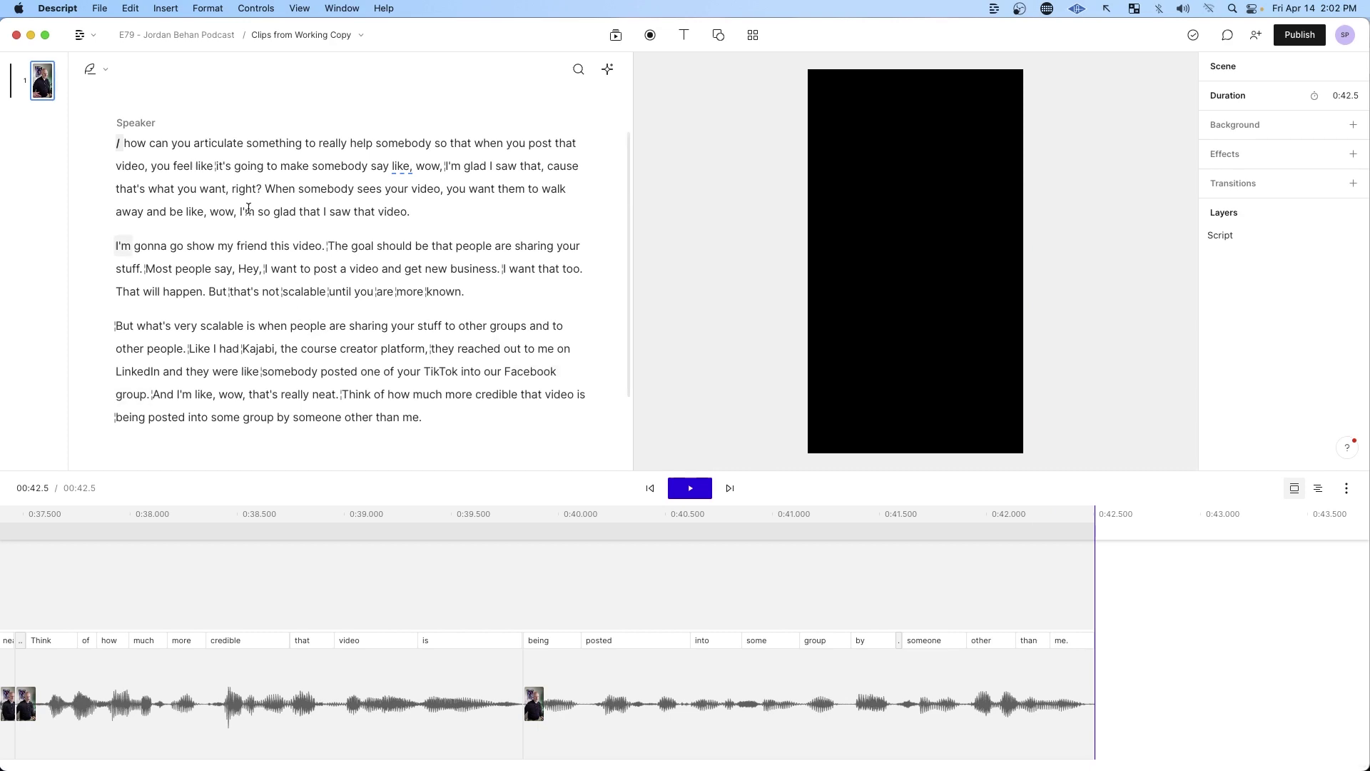
Play the clip from its beginning and delete the pause between "help somebody" and "so that when you post".
{"action": "left_click_drag", "start_coordinate": [424, 419], "coordinate": [123, 145]}
{"action": "left_click", "coordinate": [436, 423]}
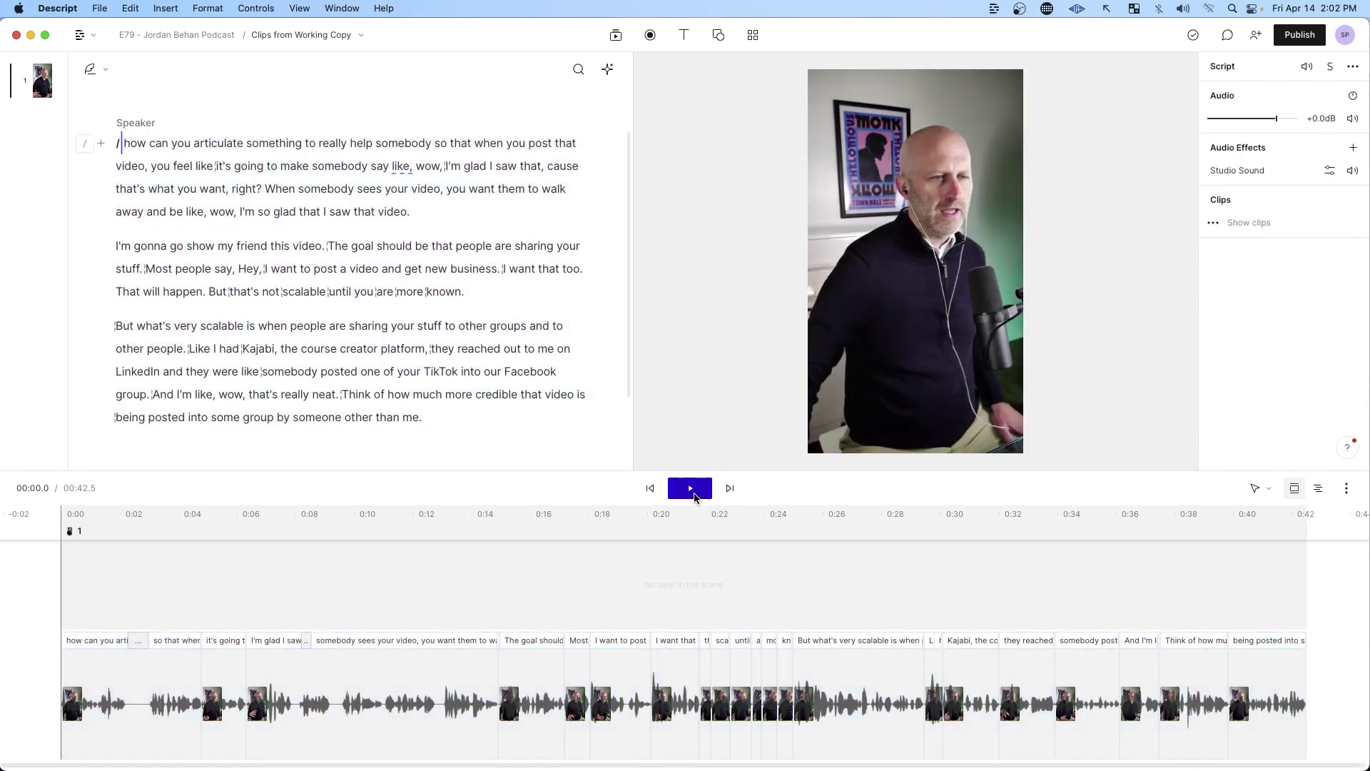
{"action": "left_click", "coordinate": [692, 490]}
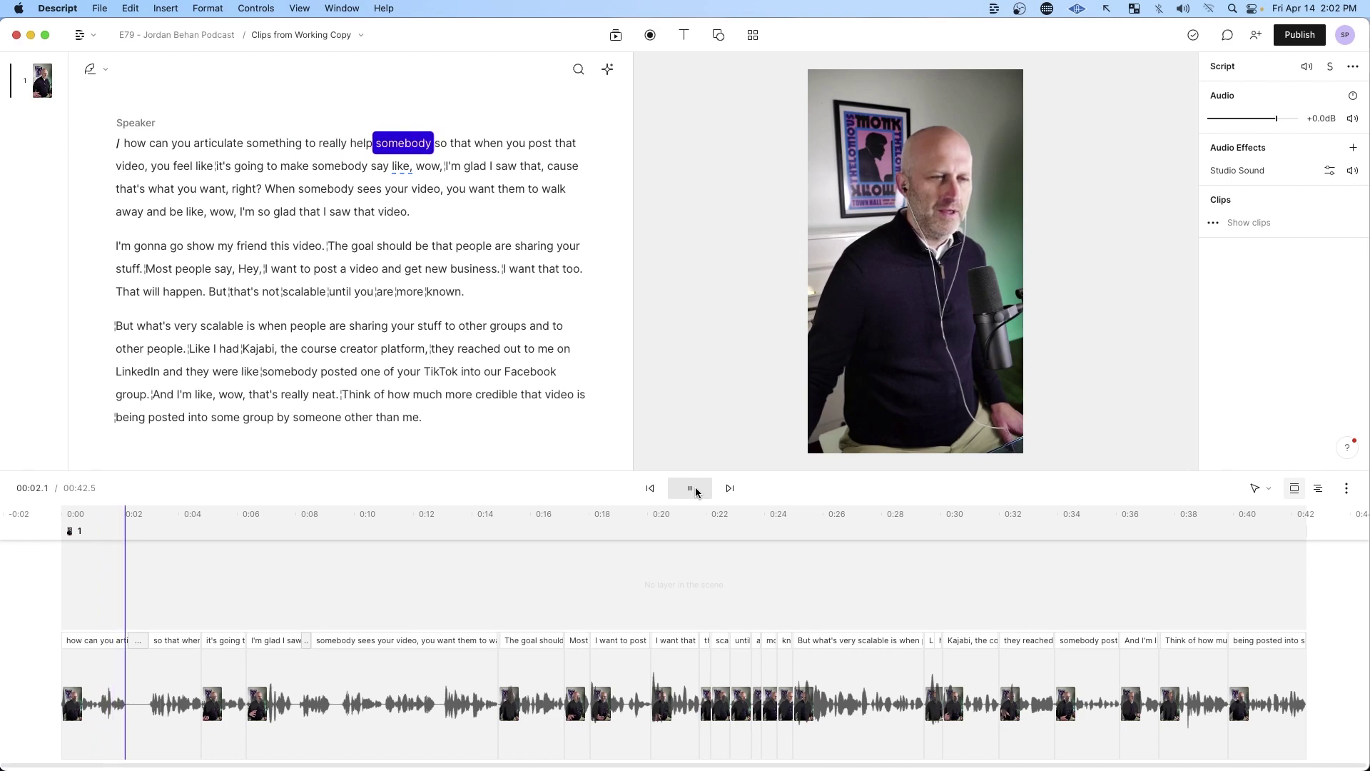
{"action": "left_click", "coordinate": [696, 489]}
{"action": "scroll", "coordinate": [396, 675], "scroll_direction": "up", "scroll_amount": 5}
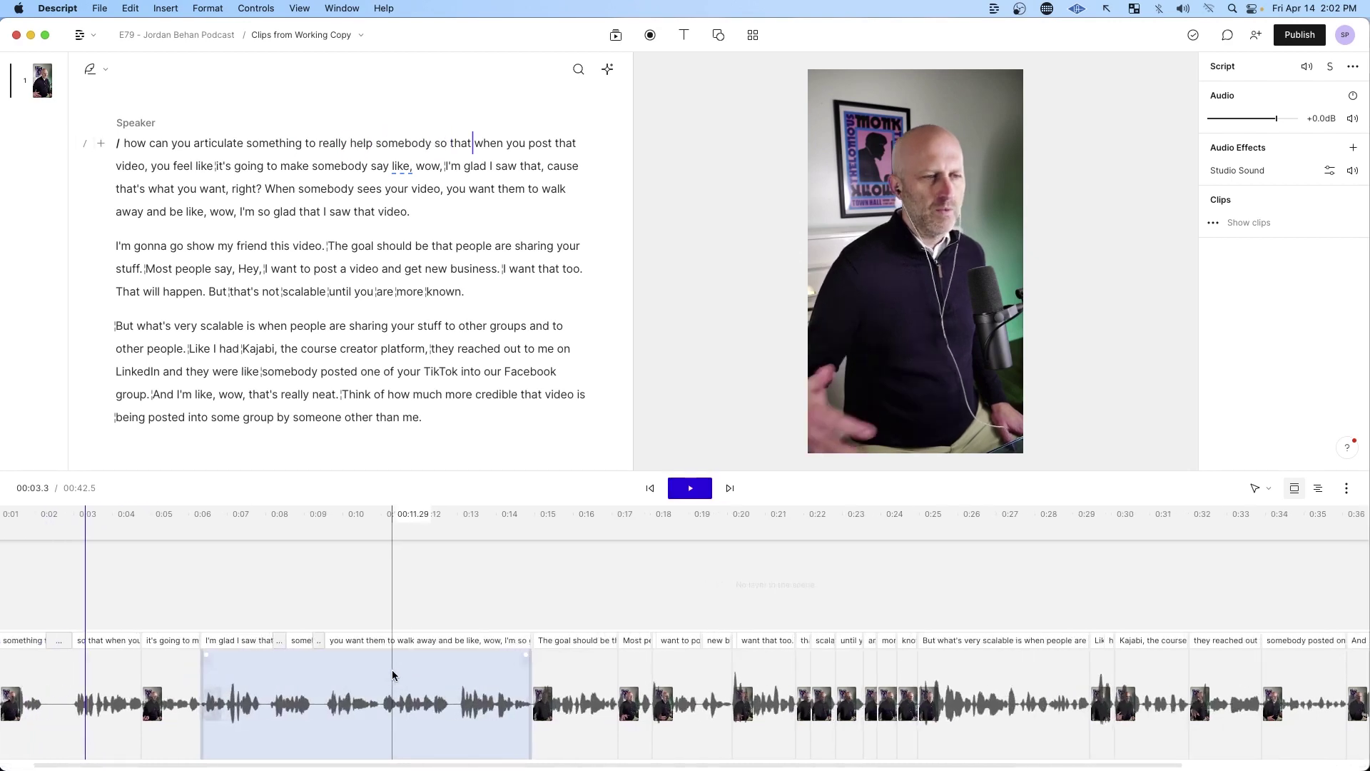
{"action": "left_click", "coordinate": [696, 488]}
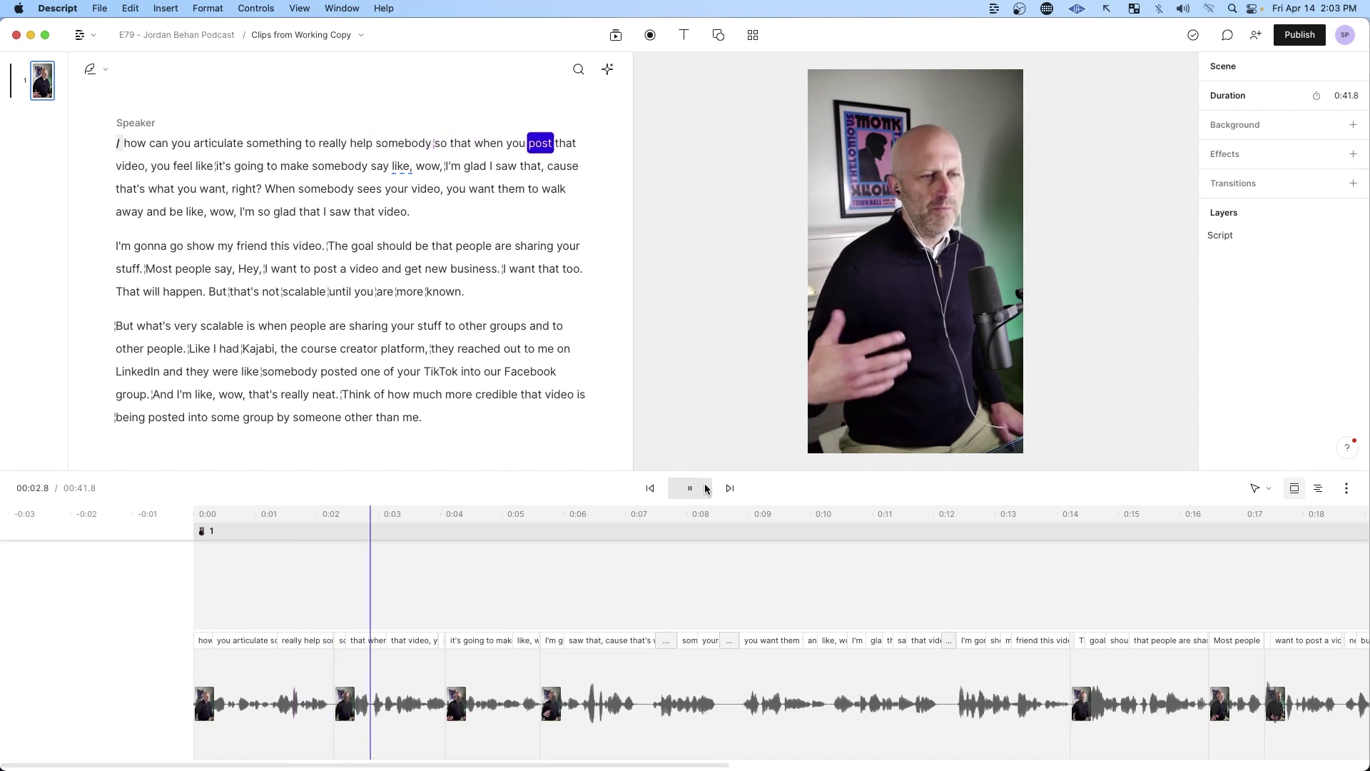
Trim the clip edge between "somebody" and "so that" slightly earlier to tighten the cut.
{"action": "left_click", "coordinate": [340, 703]}
{"action": "scroll", "coordinate": [340, 703], "scroll_direction": "up", "scroll_amount": 3}
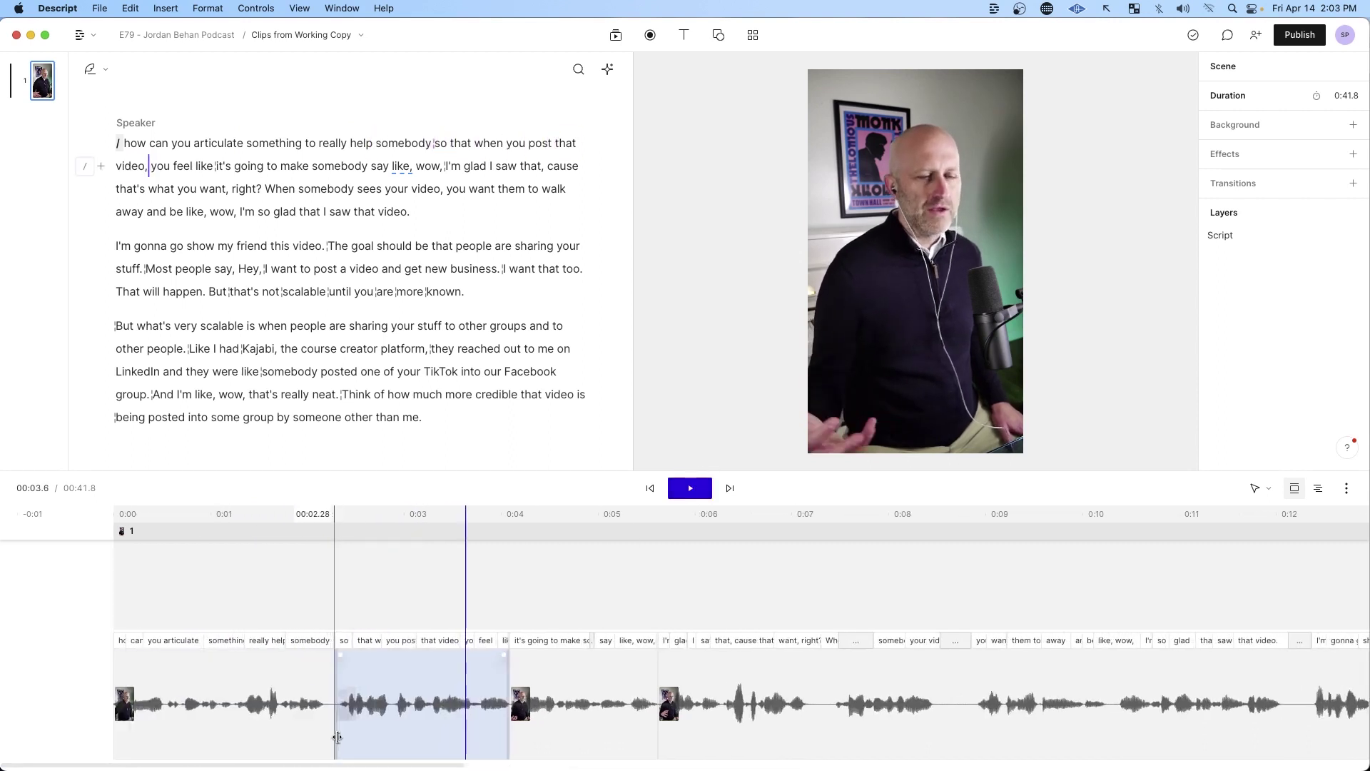
{"action": "left_click_drag", "start_coordinate": [335, 703], "coordinate": [325, 703]}
{"action": "left_click", "coordinate": [236, 571]}
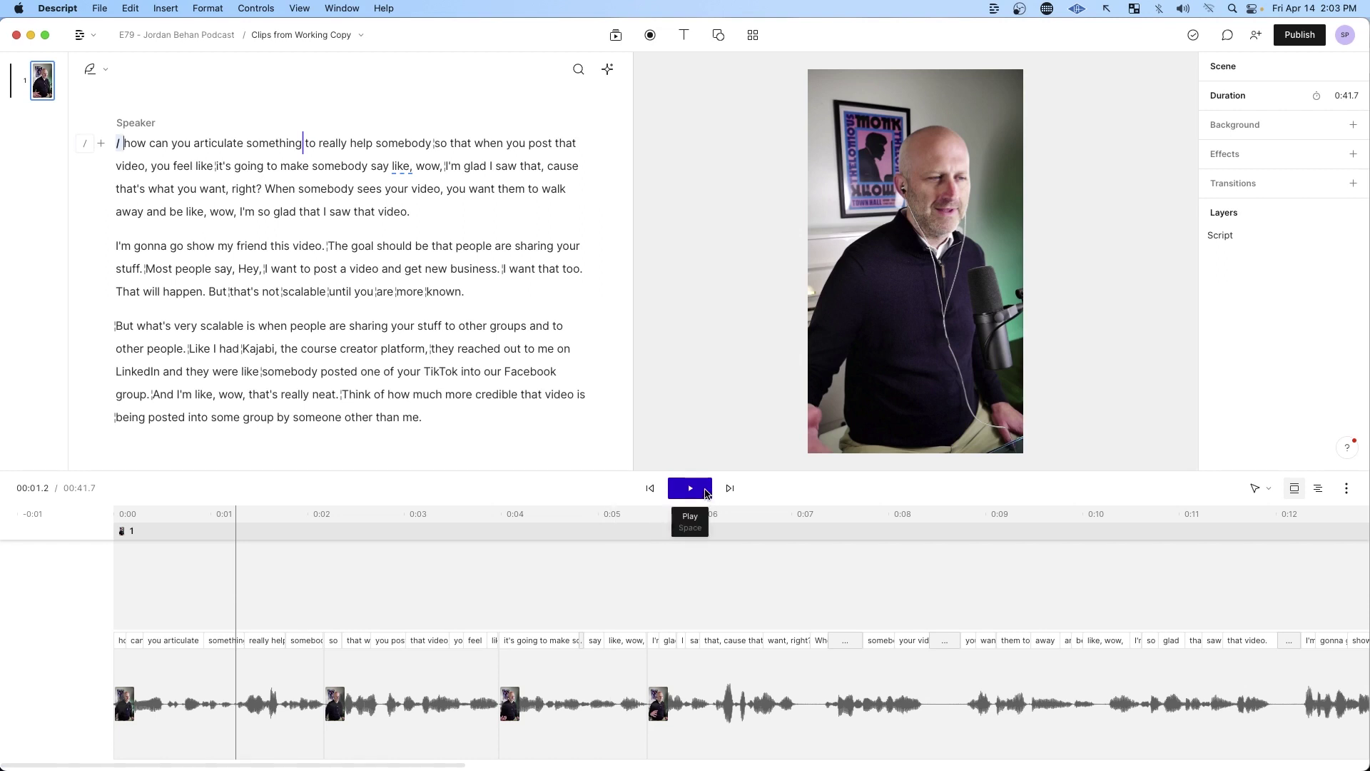
Play back the opening, delete "right?" after "that's what you want," and remove the pause after "your video,".
{"action": "left_click", "coordinate": [705, 495]}
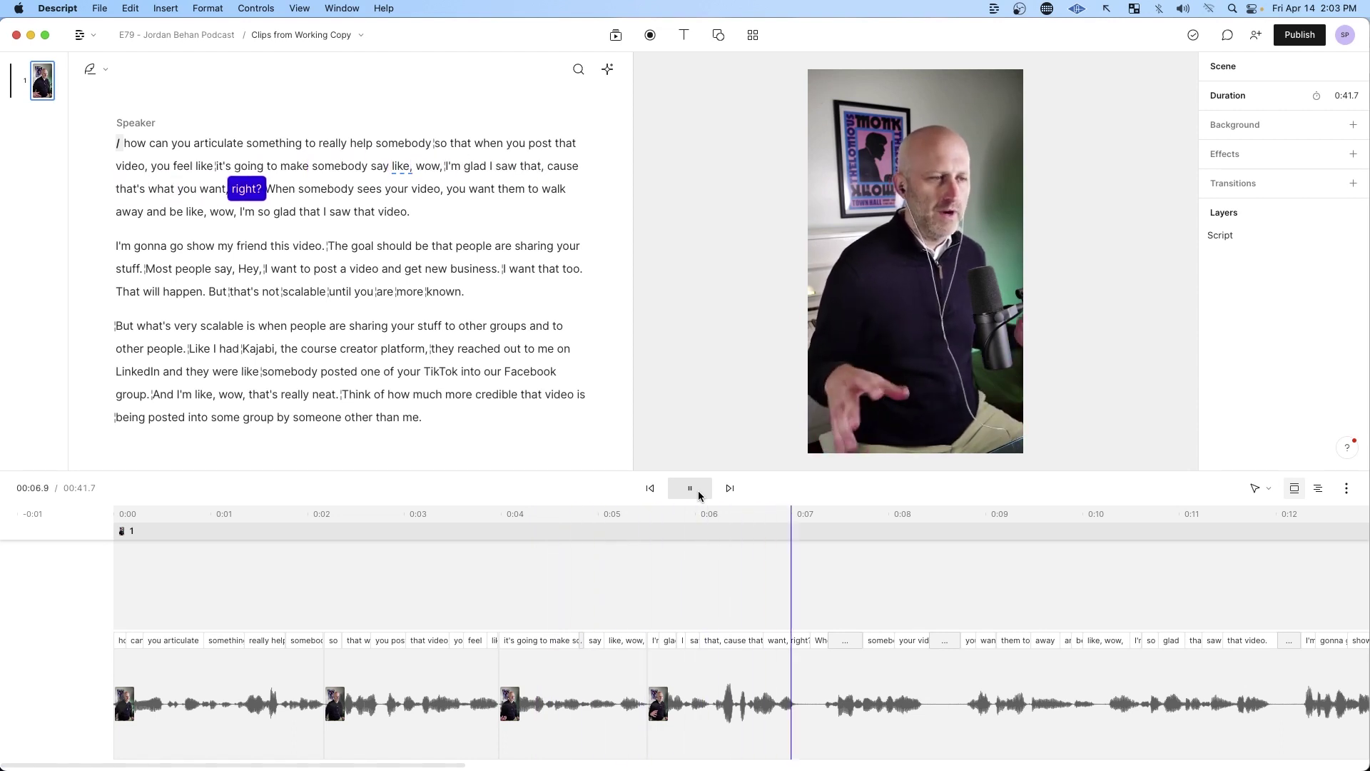
{"action": "left_click", "coordinate": [698, 495]}
{"action": "key", "text": "super+z"}
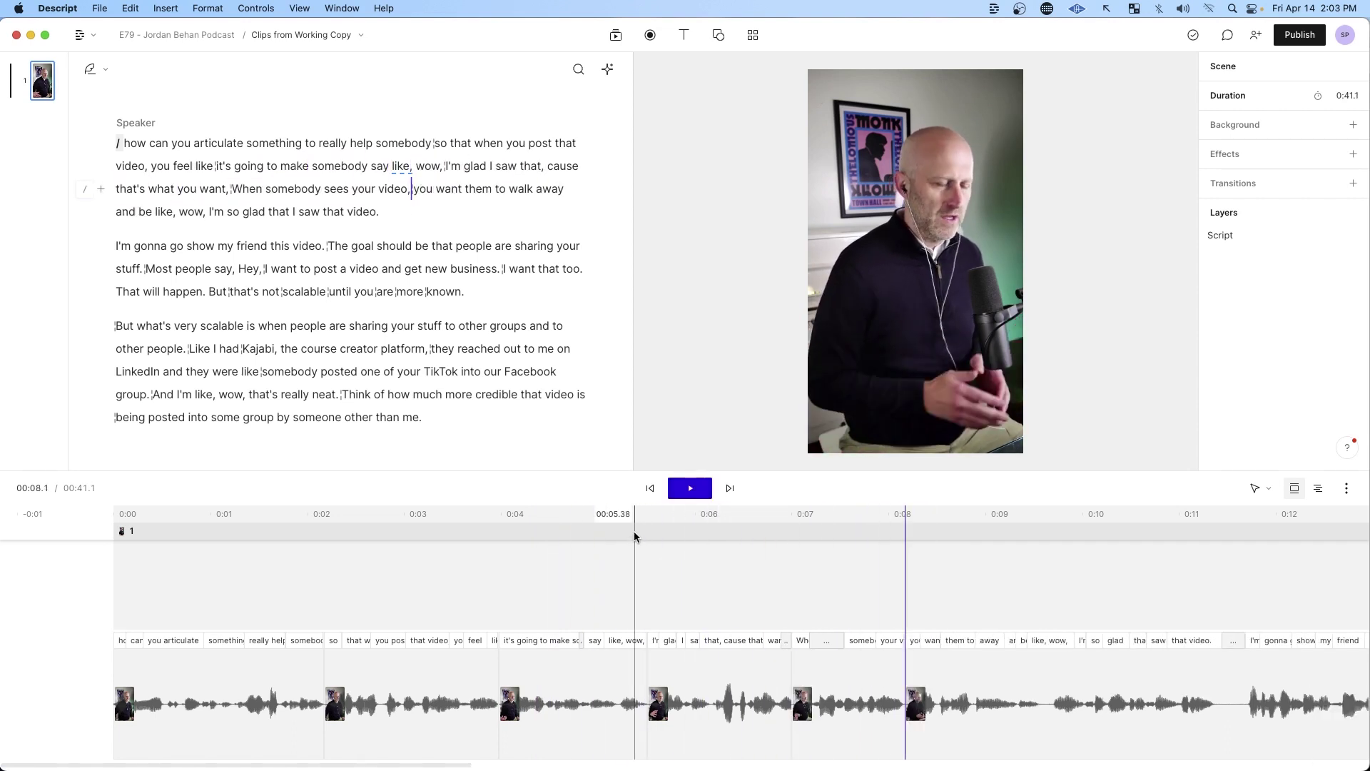
Play the tightened clip from "like, wow" through to the end and review its cuts along the timeline.
{"action": "left_click", "coordinate": [630, 531]}
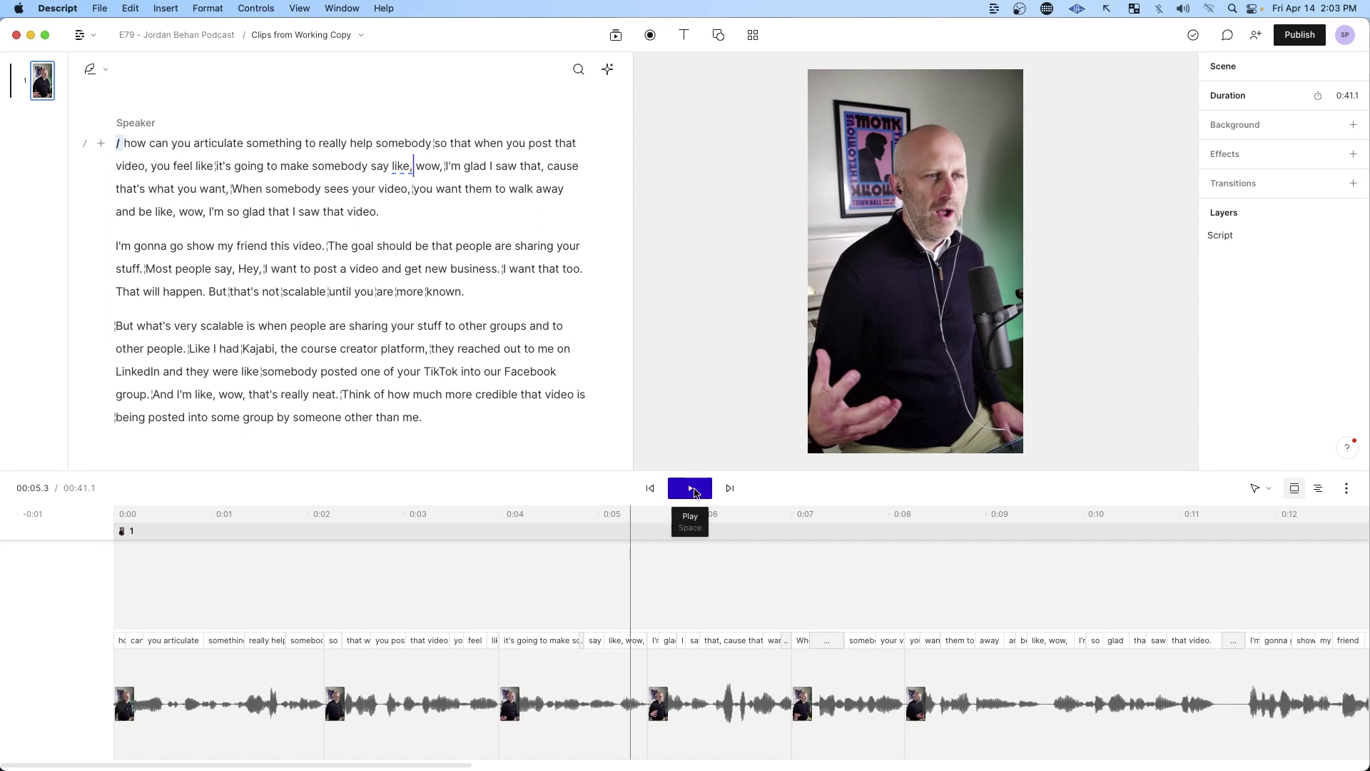
{"action": "left_click", "coordinate": [692, 491]}
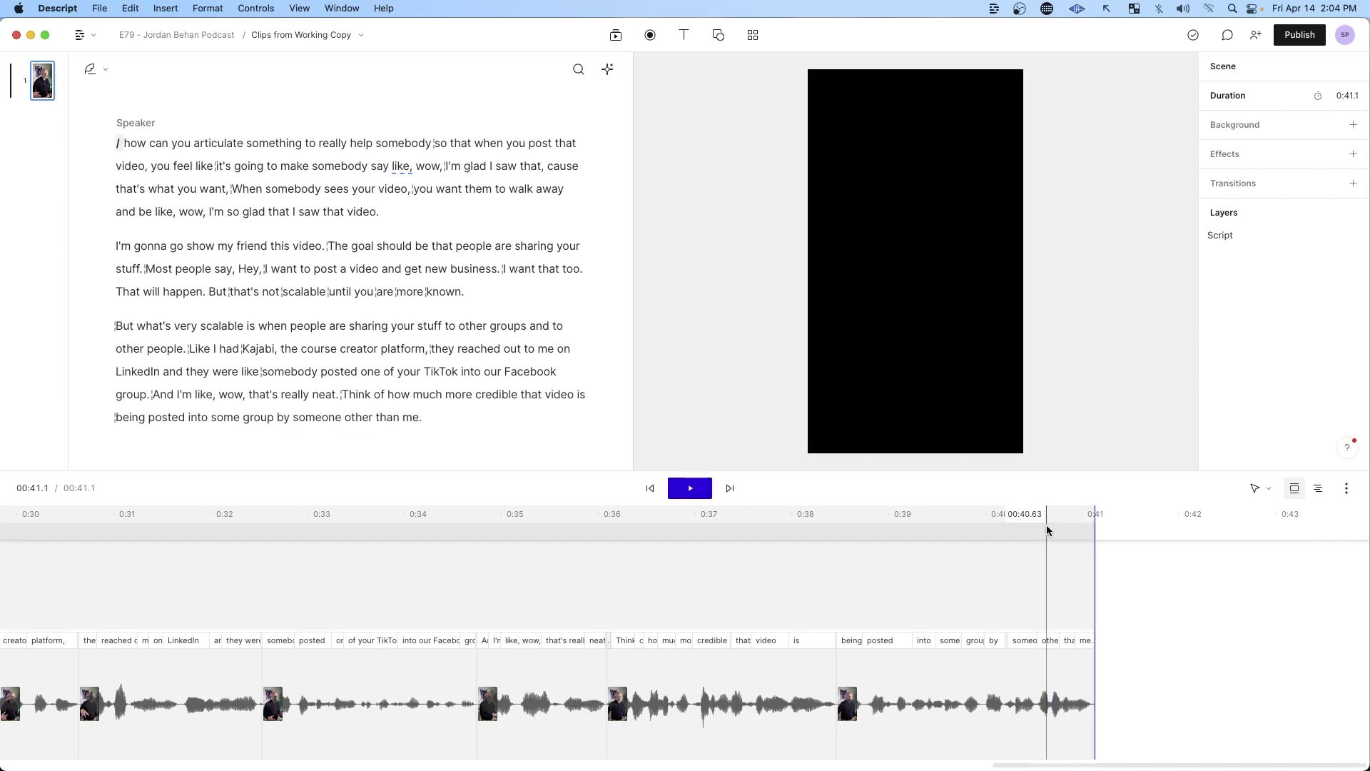
{"action": "left_click", "coordinate": [460, 664]}
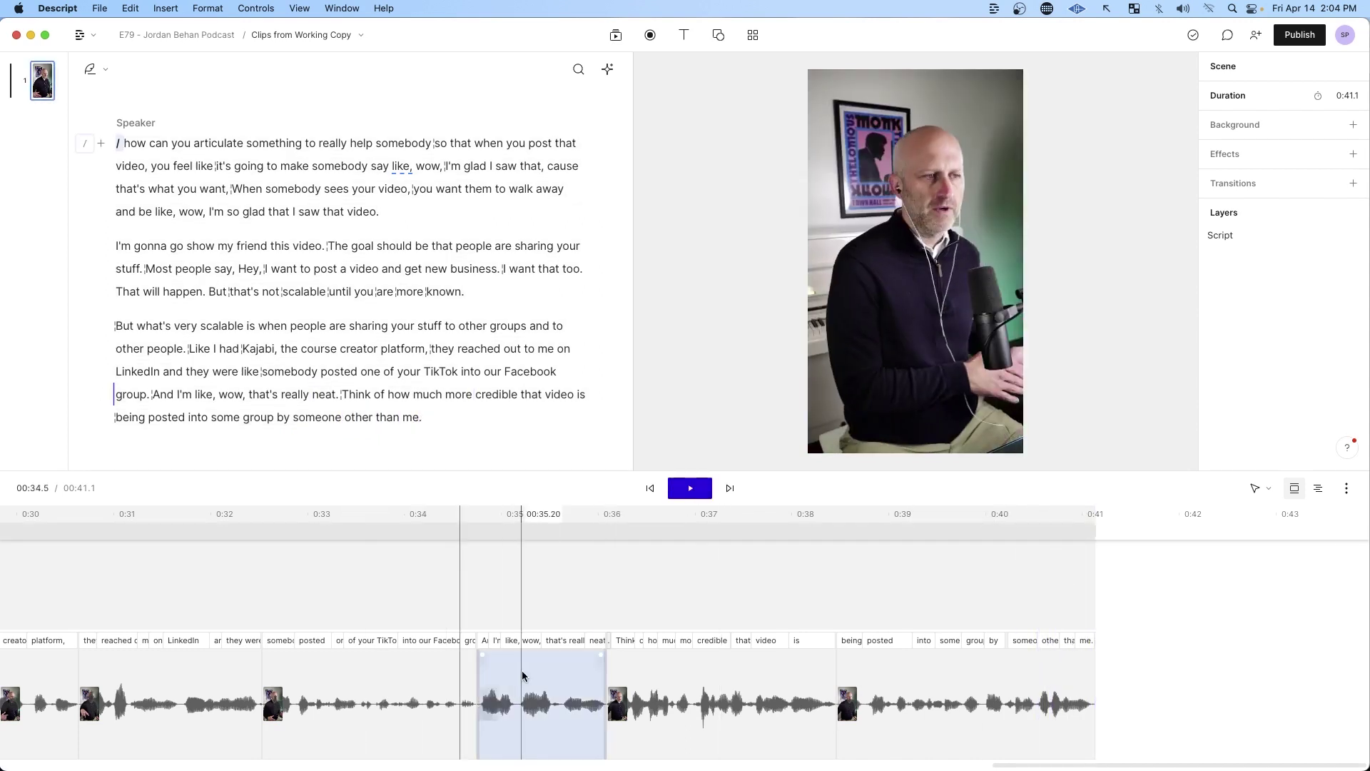
{"action": "scroll", "coordinate": [526, 678], "scroll_direction": "down", "scroll_amount": 3}
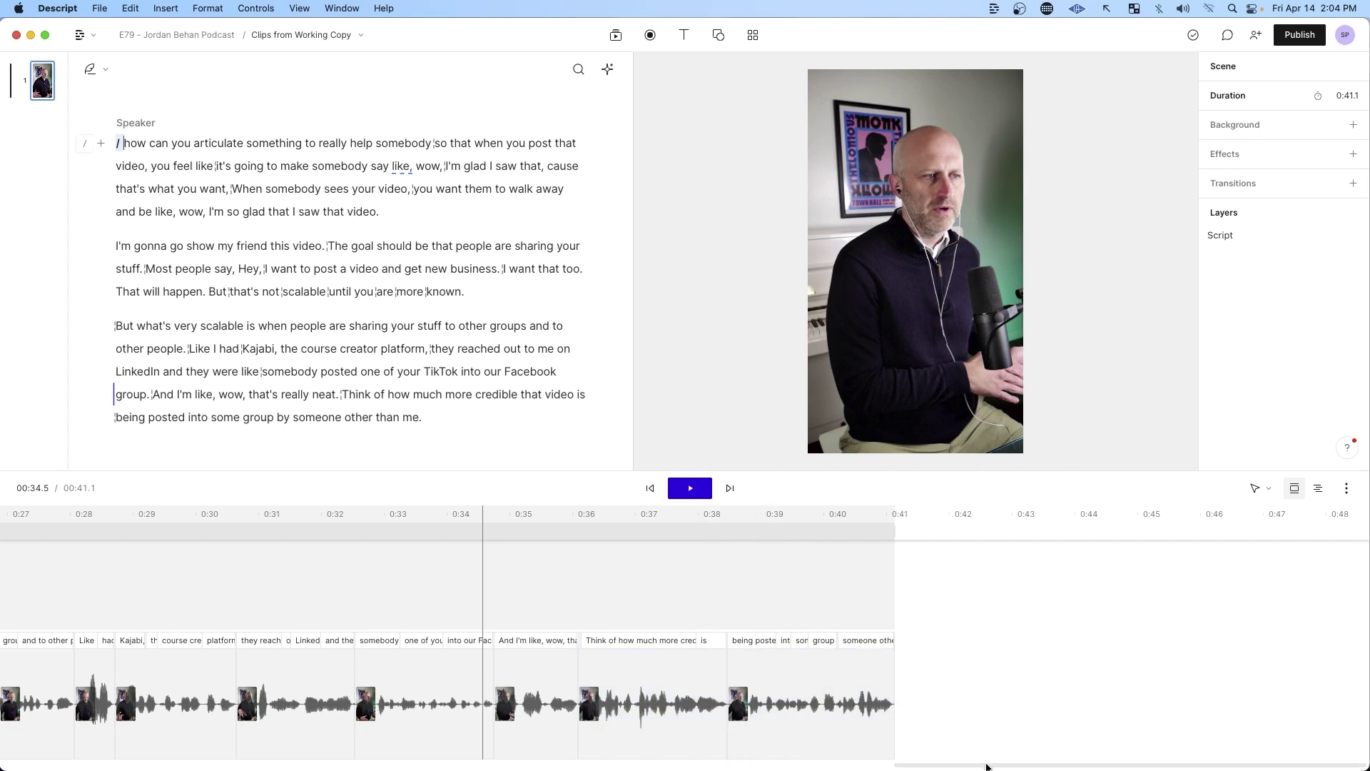
{"action": "left_click_drag", "start_coordinate": [915, 766], "coordinate": [36, 761]}
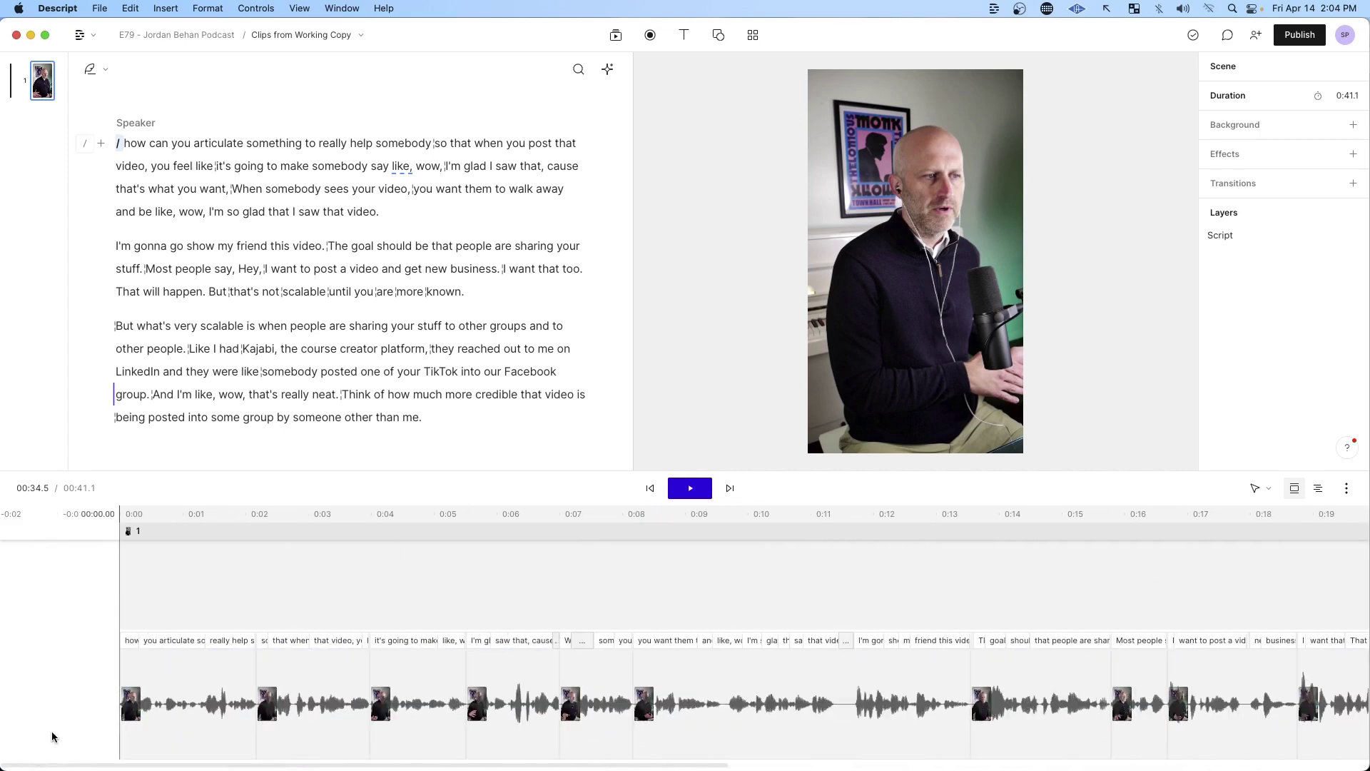
Duplicate the entire edited script into a new composition and open that composition.
{"action": "left_click_drag", "start_coordinate": [432, 423], "coordinate": [128, 152]}
{"action": "right_click", "coordinate": [204, 175]}
{"action": "mouse_move", "coordinate": [285, 387]}
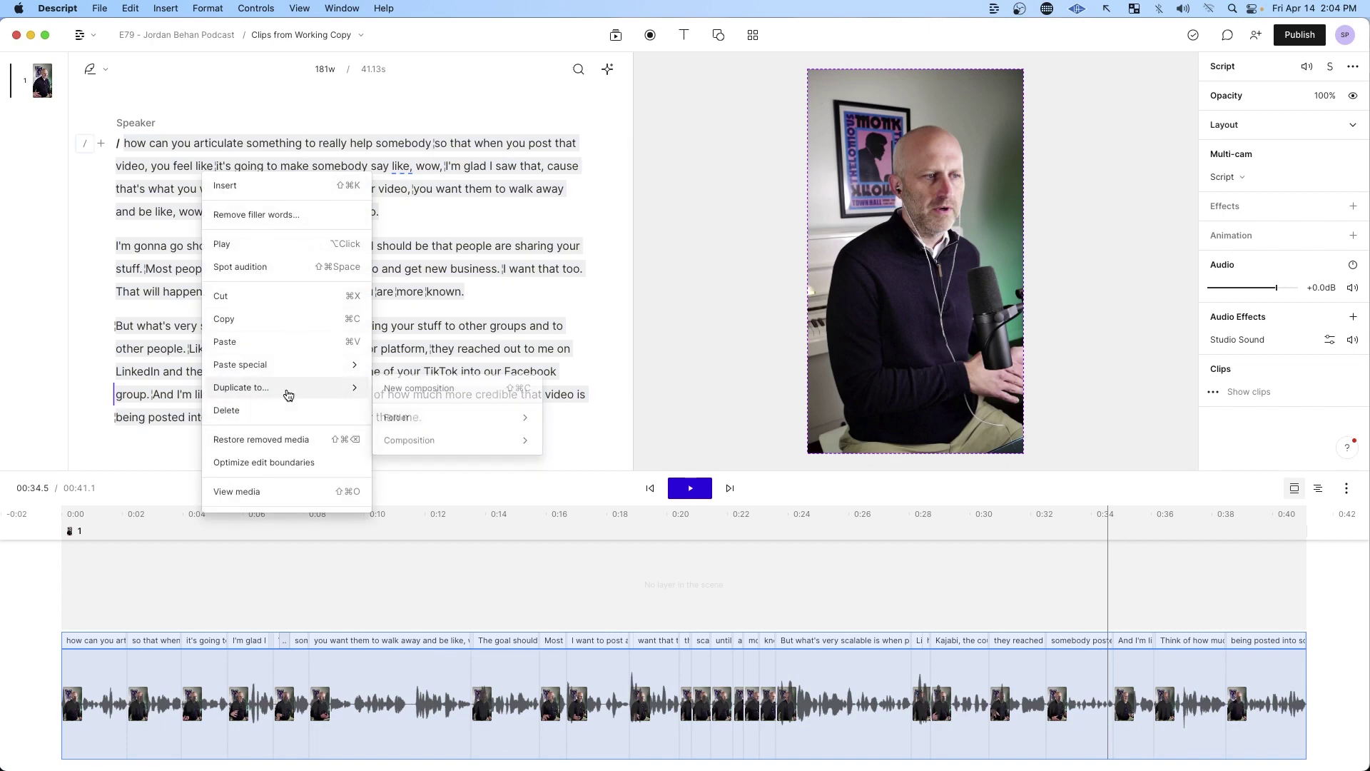
{"action": "left_click", "coordinate": [386, 388]}
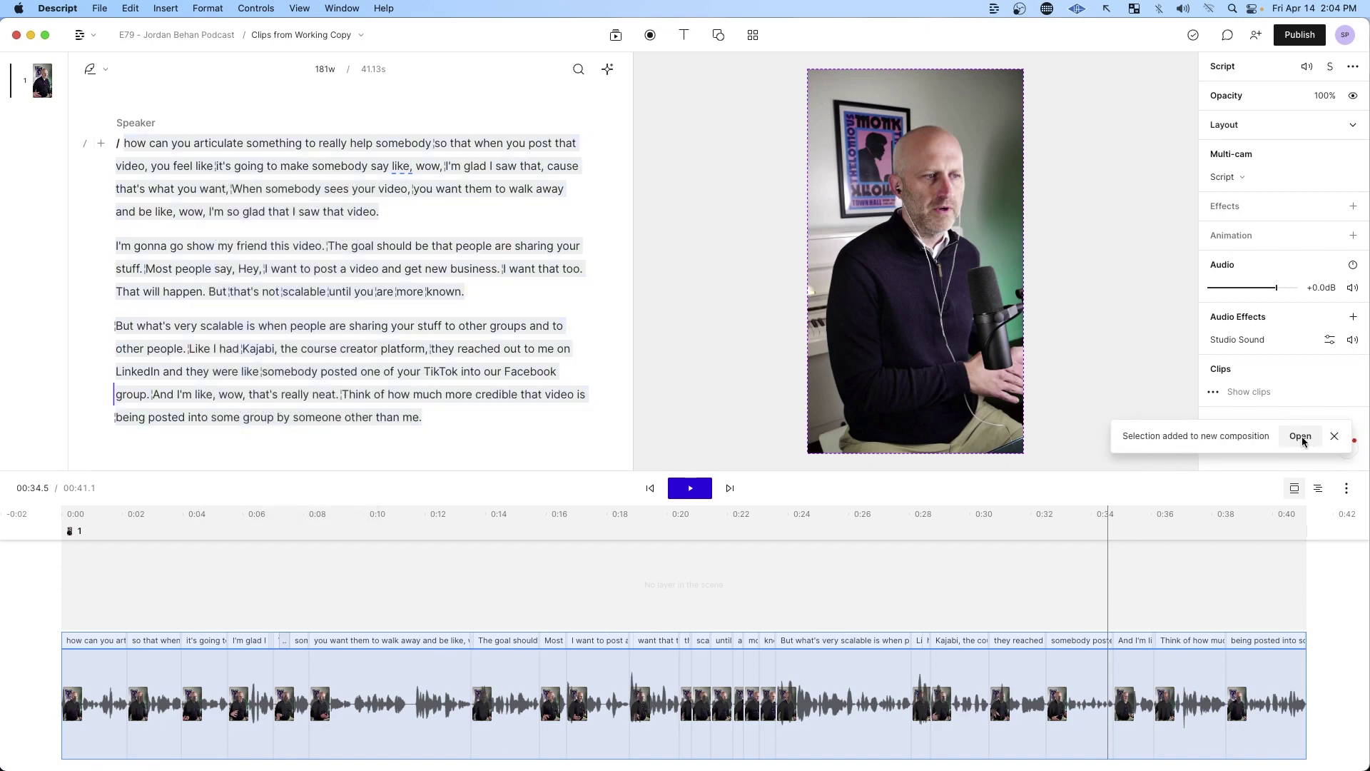
{"action": "left_click", "coordinate": [1296, 435]}
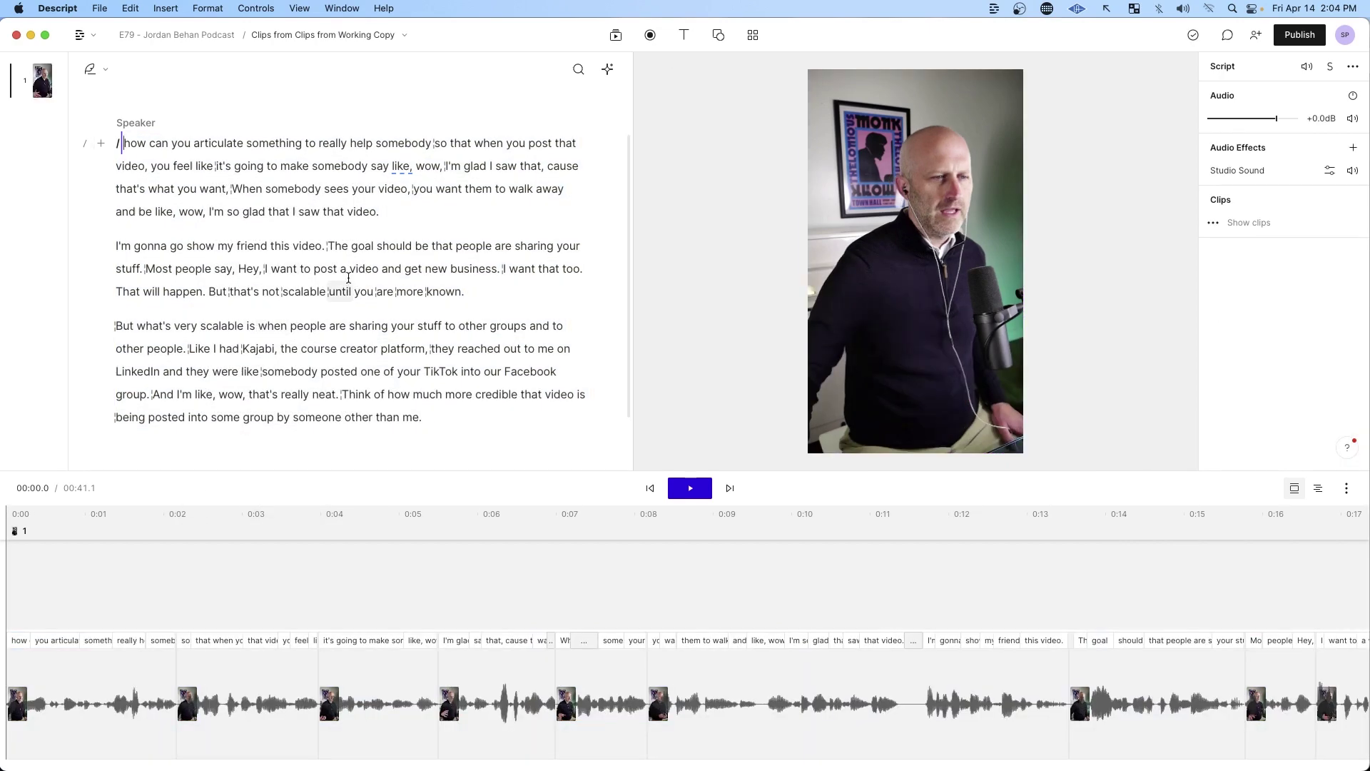
{"action": "left_click", "coordinate": [345, 211]}
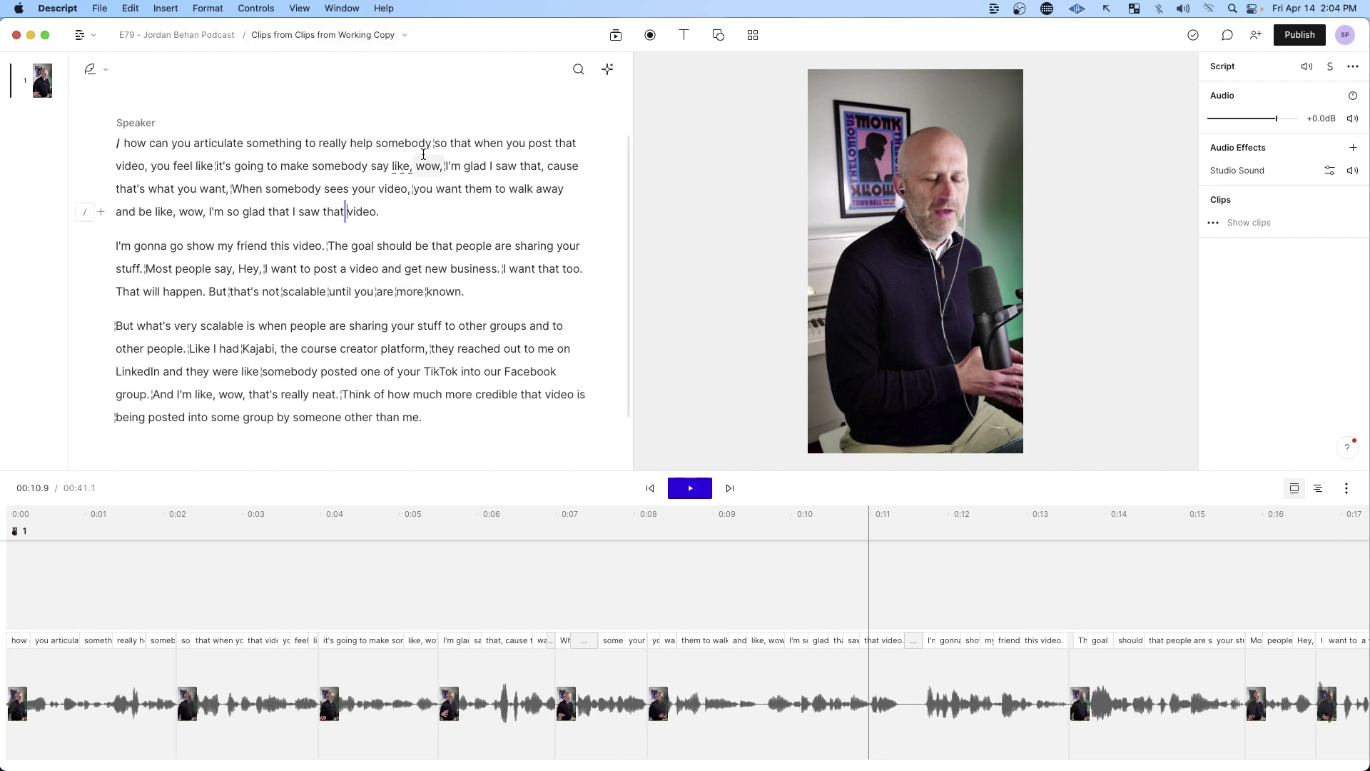
Switch back to the "Clips from Working Copy" composition and apply a caption template from the SGP Template collection.
{"action": "left_click", "coordinate": [399, 35]}
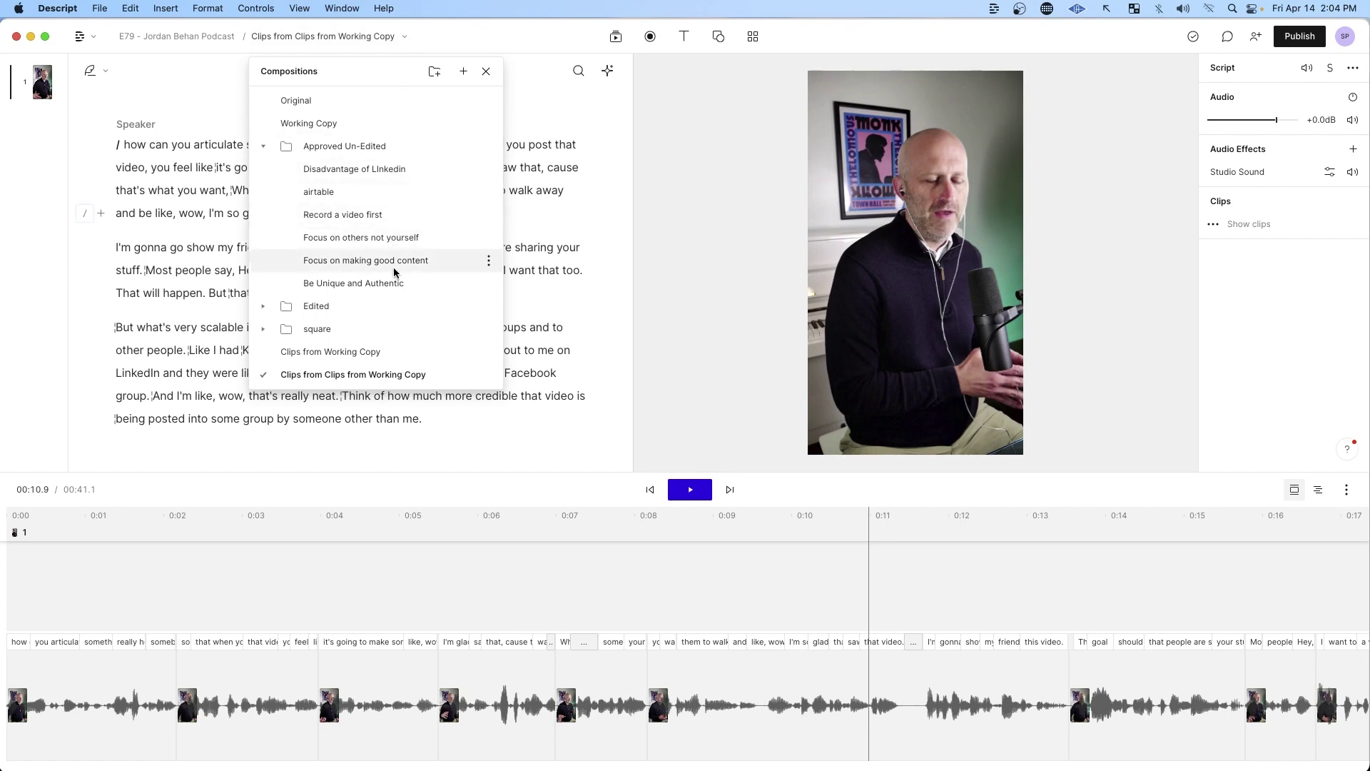
{"action": "left_click", "coordinate": [354, 353]}
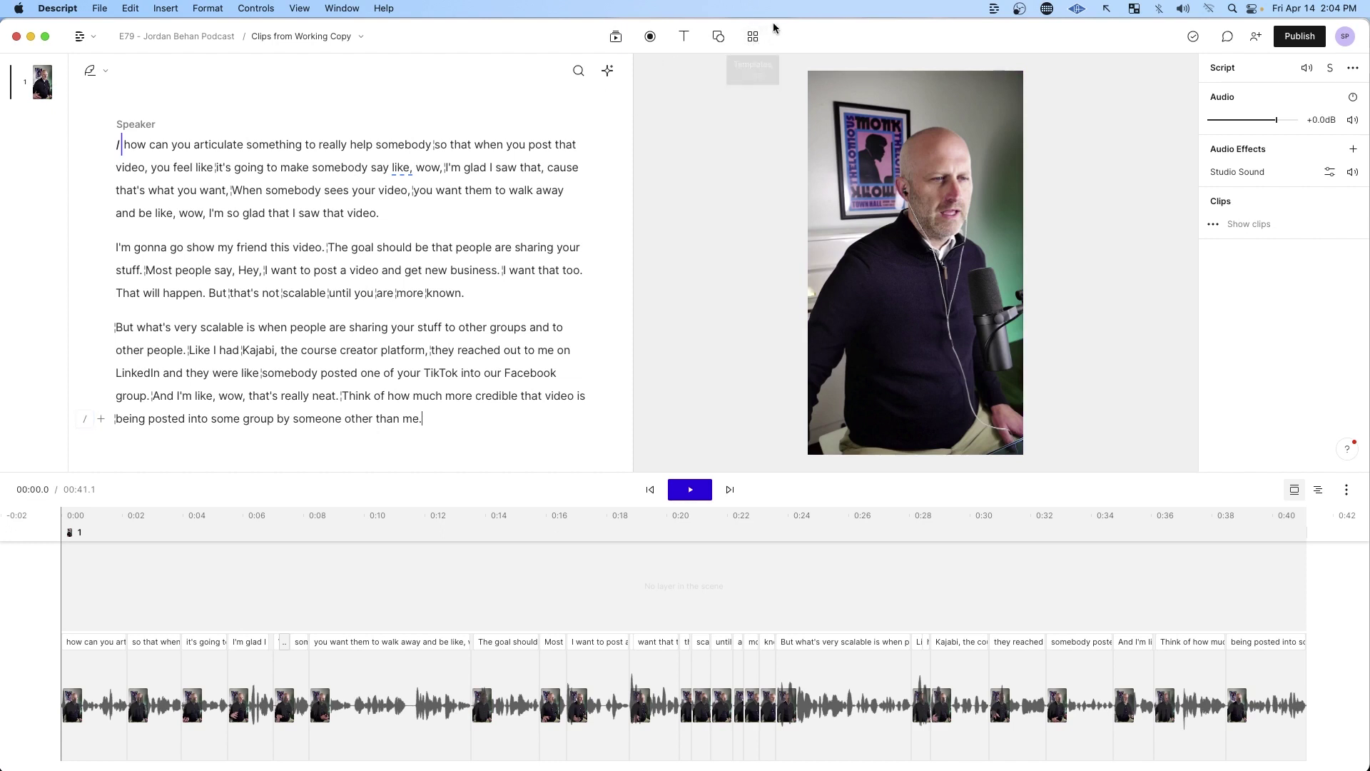
{"action": "left_click", "coordinate": [753, 35]}
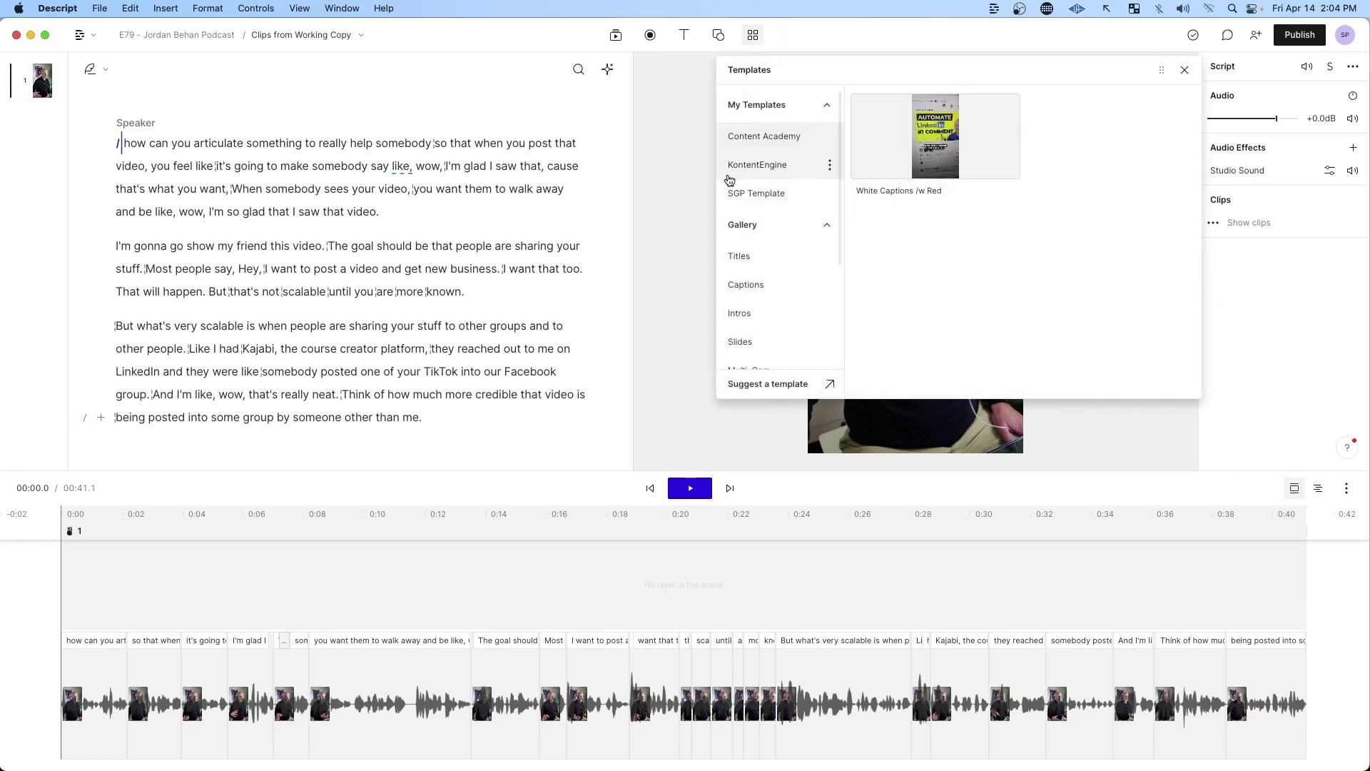
{"action": "left_click", "coordinate": [753, 203]}
{"action": "mouse_move", "coordinate": [941, 140]}
{"action": "left_click", "coordinate": [1112, 140]}
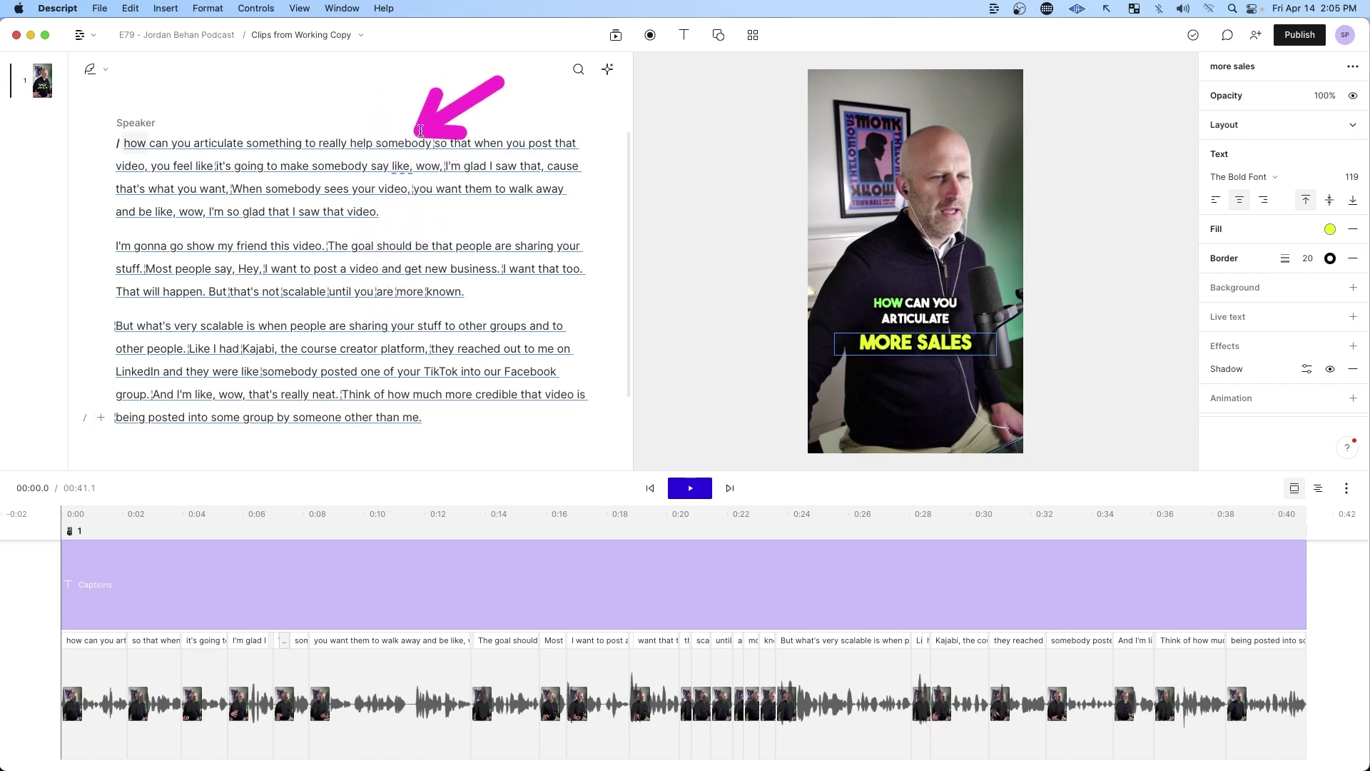
Go to "I'm gonna go show my friend" and change the "more sales" title text to "Better Video".
{"action": "left_click", "coordinate": [115, 246]}
{"action": "left_click", "coordinate": [923, 349]}
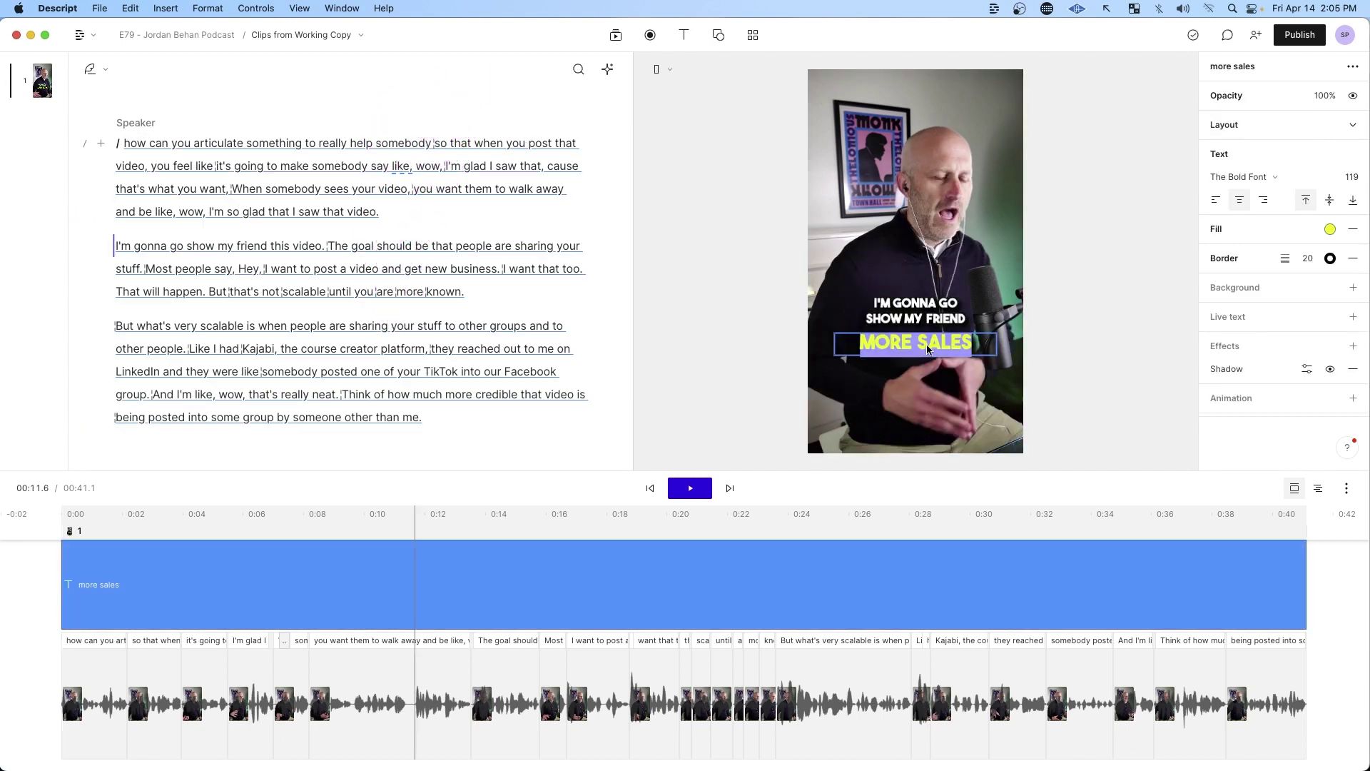
{"action": "type", "text": "Better Video"}
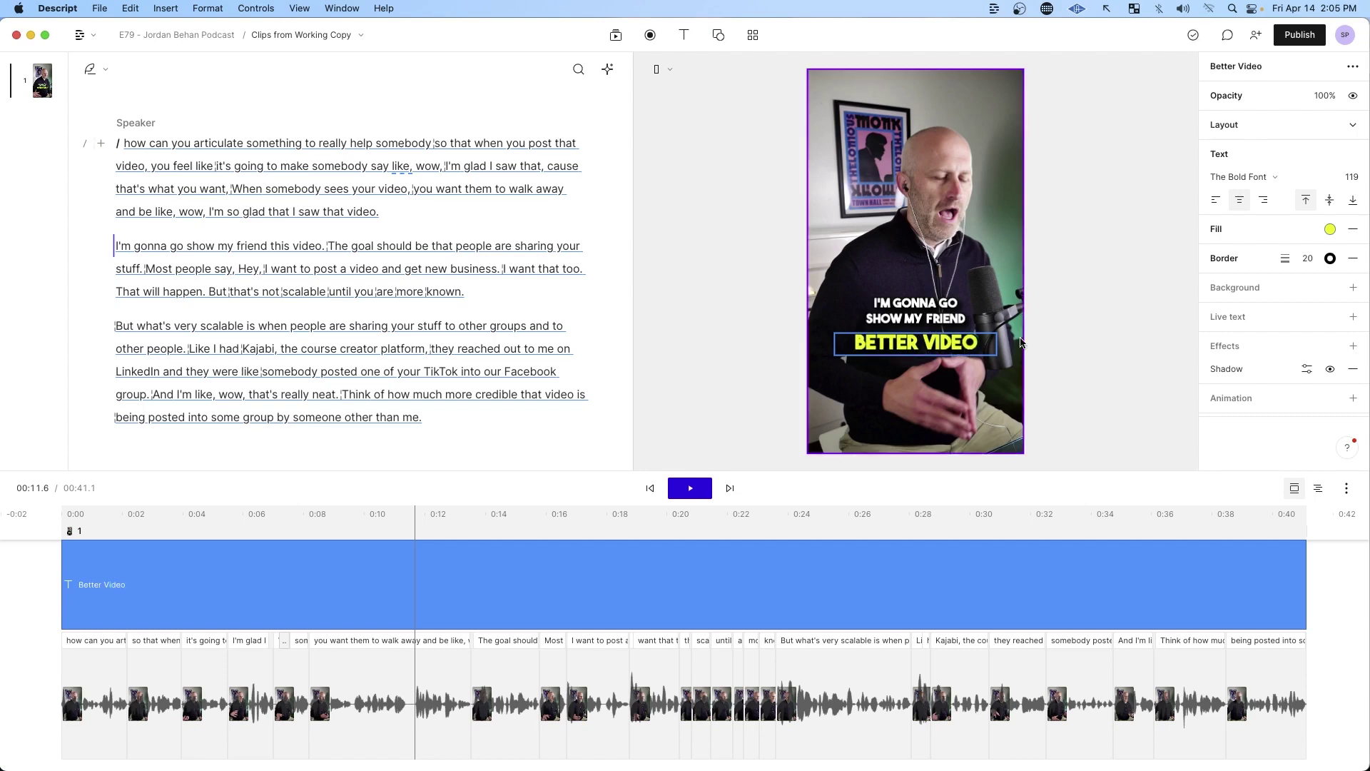
Play the captioned clip from "I'm gonna go show my friend" to preview its captions and title, stopping around "that's not scalable".
{"action": "left_click", "coordinate": [1052, 321]}
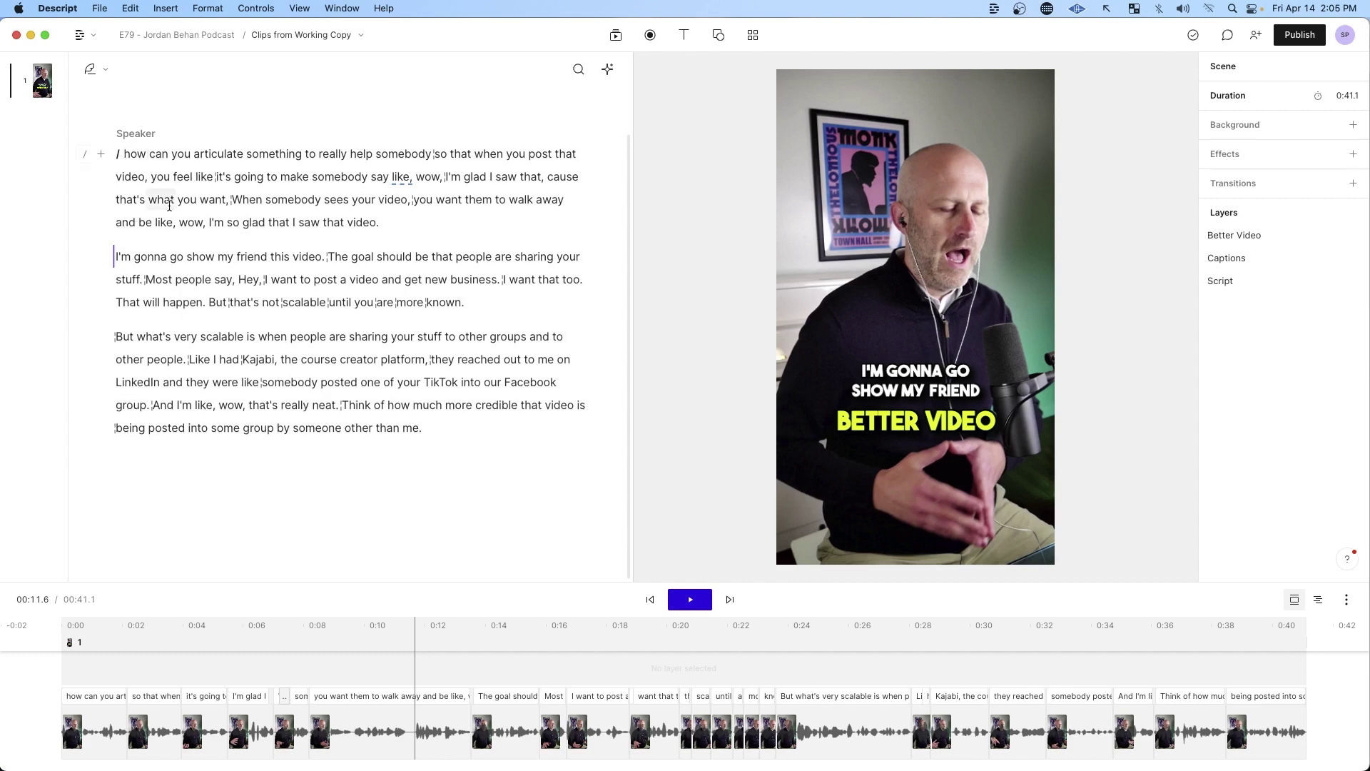
{"action": "left_click", "coordinate": [167, 255]}
{"action": "left_click", "coordinate": [690, 599]}
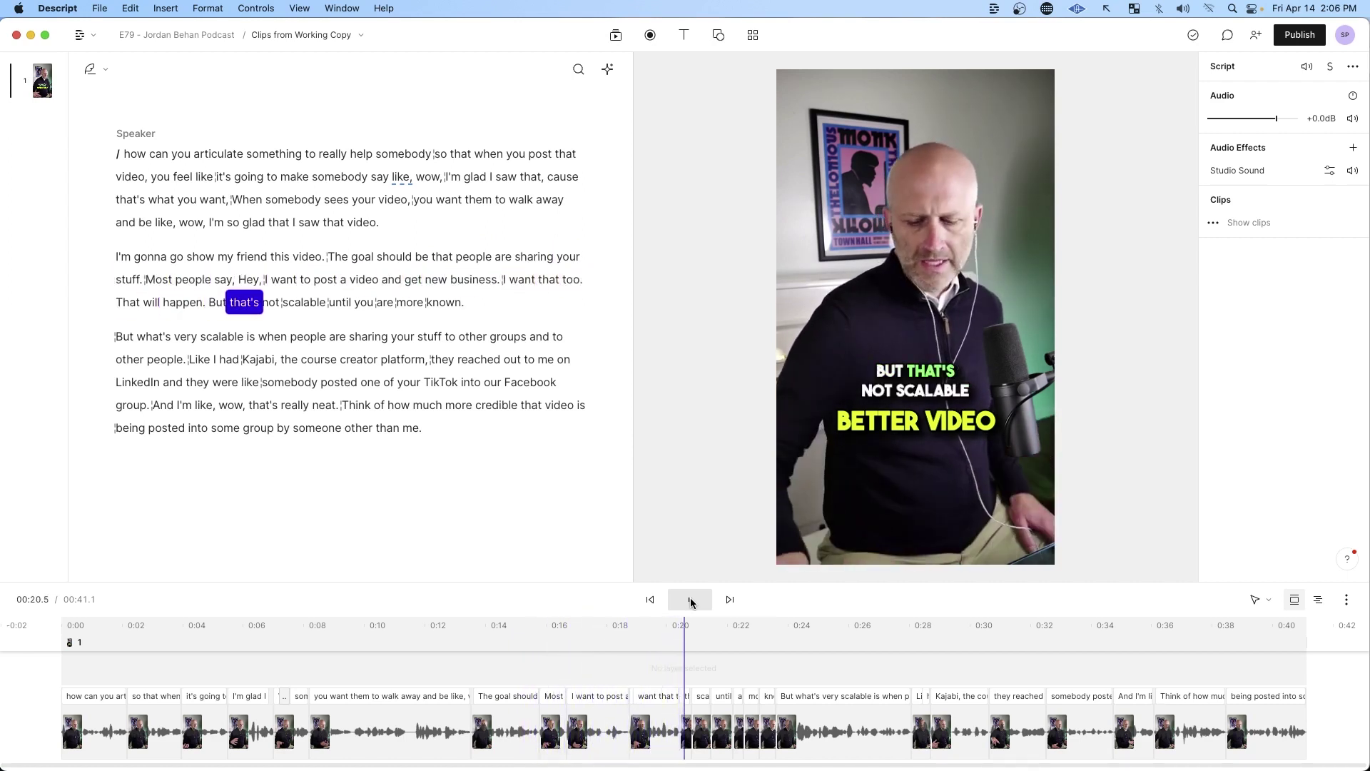
{"action": "left_click", "coordinate": [690, 600]}
Apply the Talking Head SQR template from the SGP Template collection and switch the composition to a square format.
{"action": "left_click", "coordinate": [753, 35]}
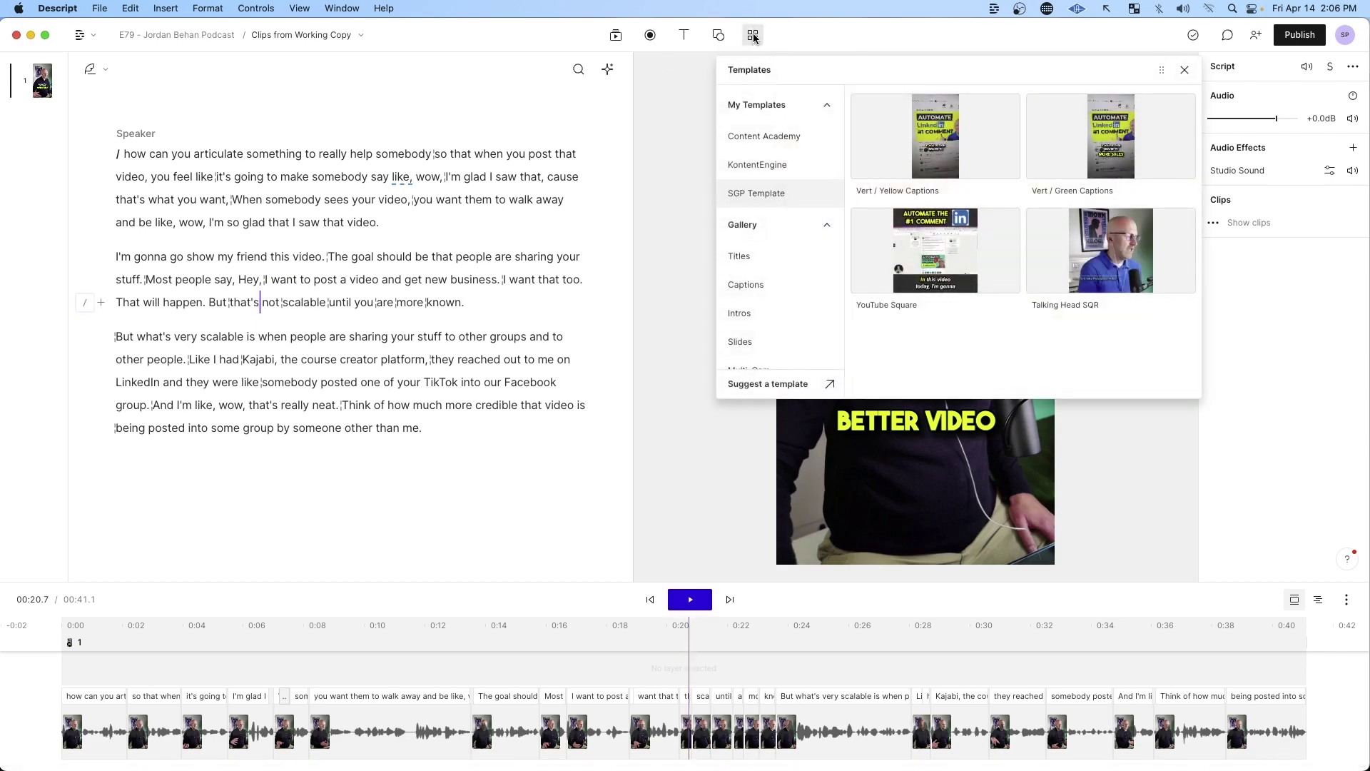
{"action": "left_click", "coordinate": [1117, 249]}
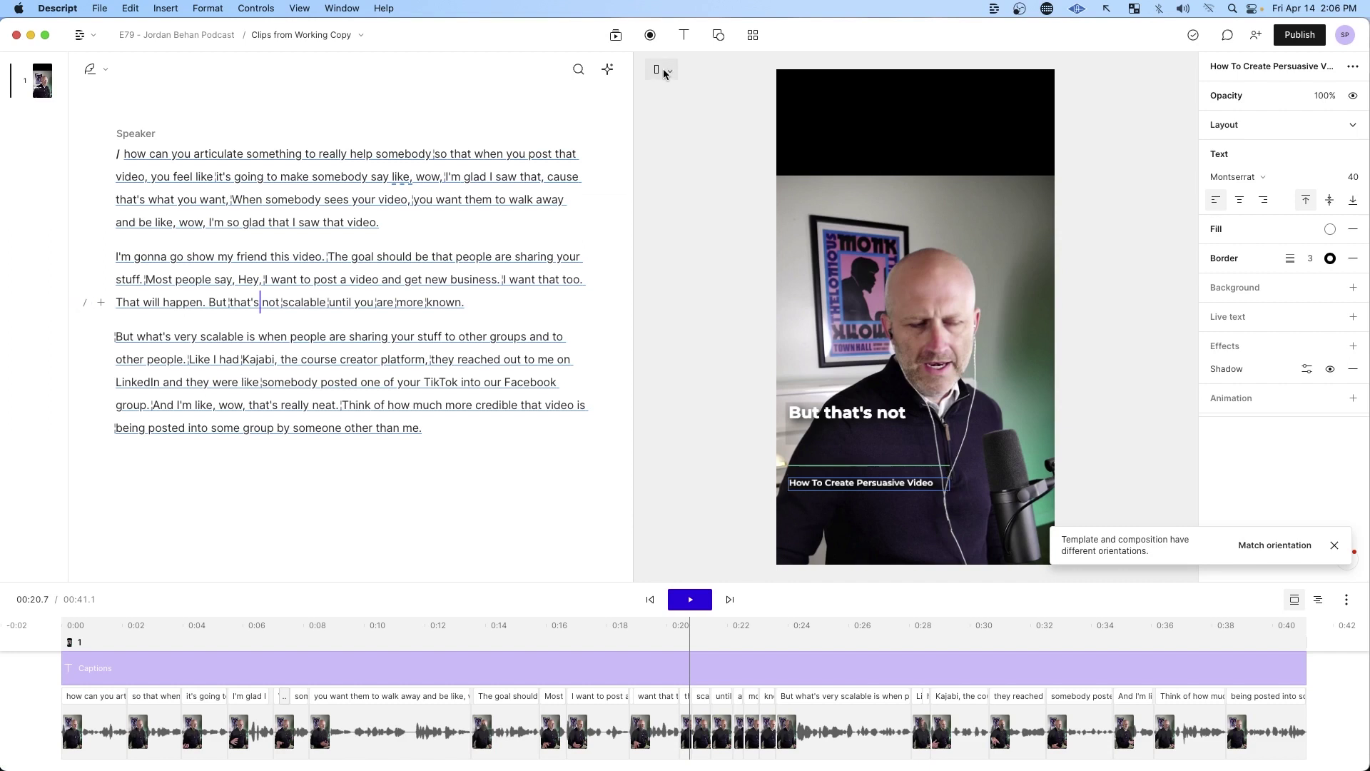
{"action": "left_click", "coordinate": [662, 69]}
{"action": "left_click", "coordinate": [611, 121]}
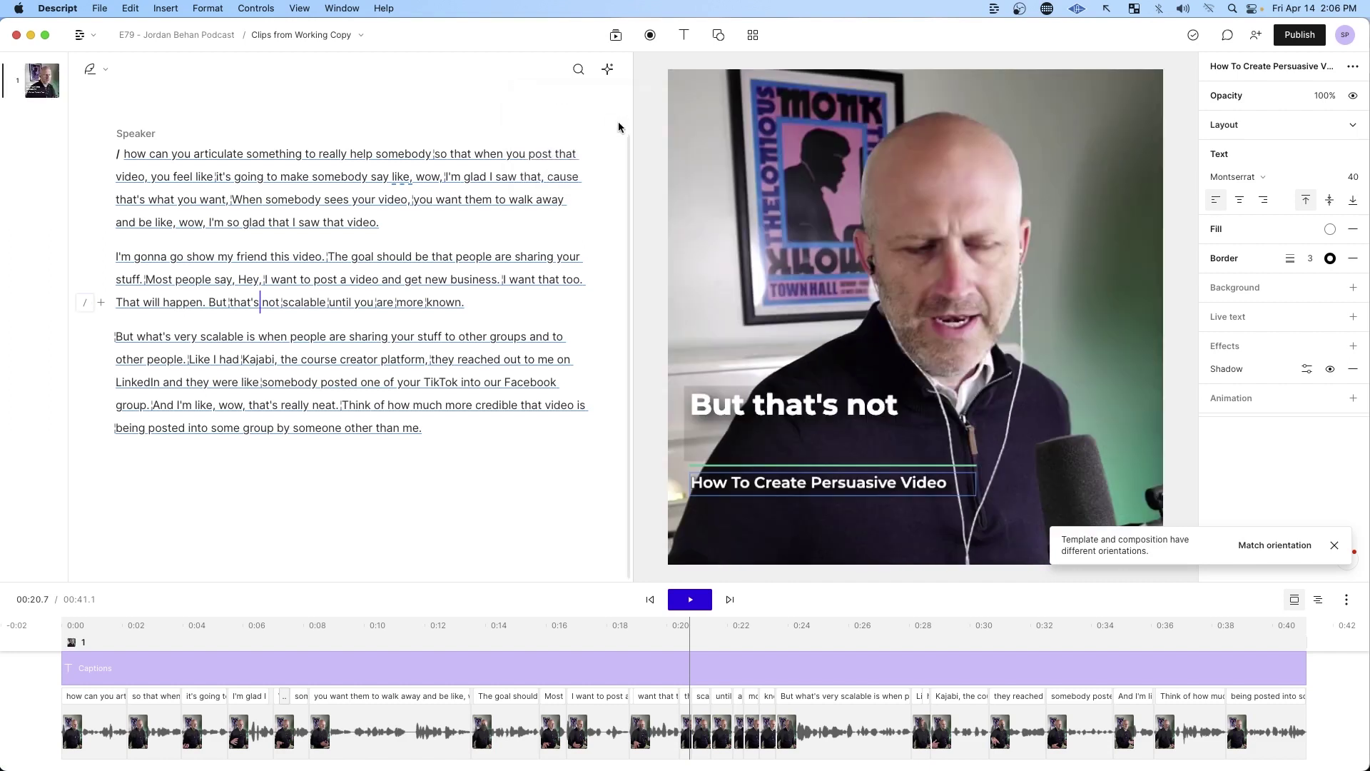
Change the "How To Create Persuasive Video" title to "How To Make Better Video" and play the square clip to preview it.
{"action": "double_click", "coordinate": [814, 490]}
{"action": "type", "text": "How To Make Better Video"}
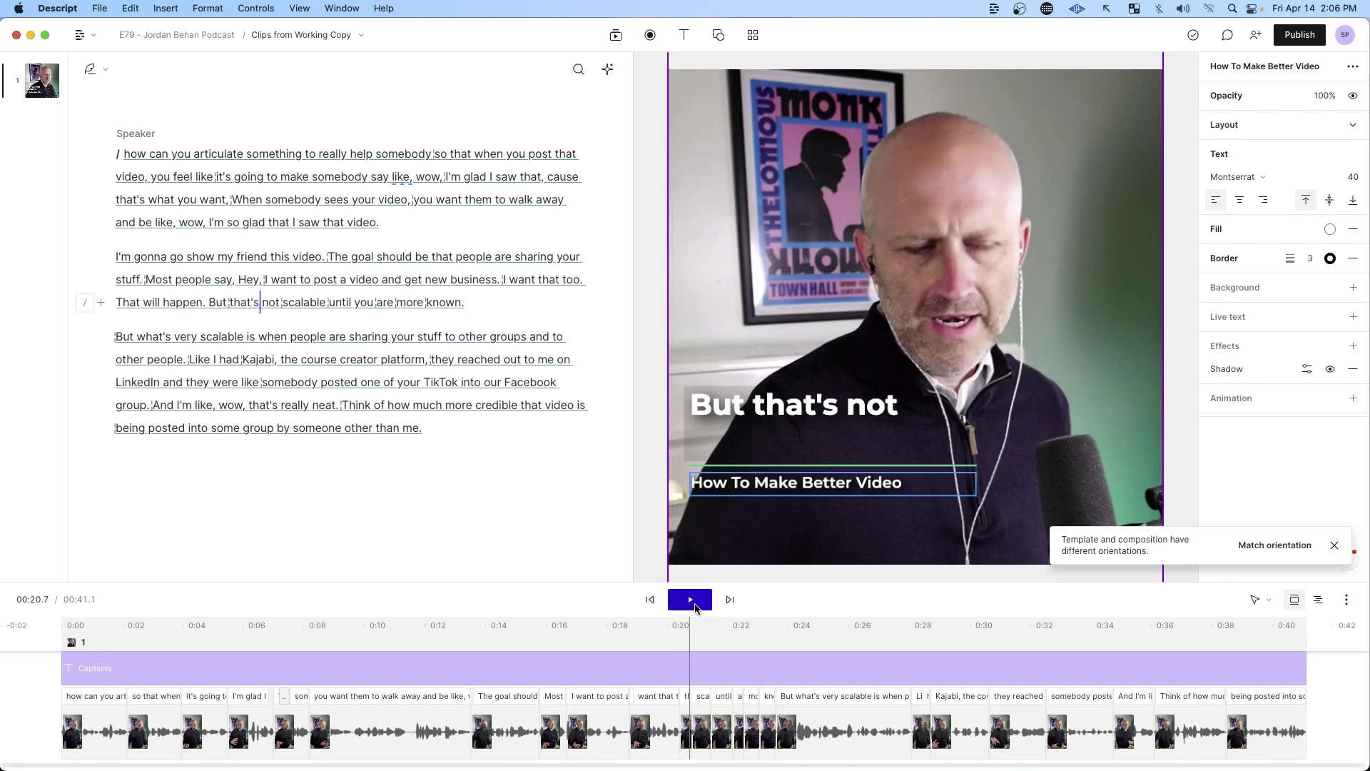
{"action": "left_click", "coordinate": [694, 606]}
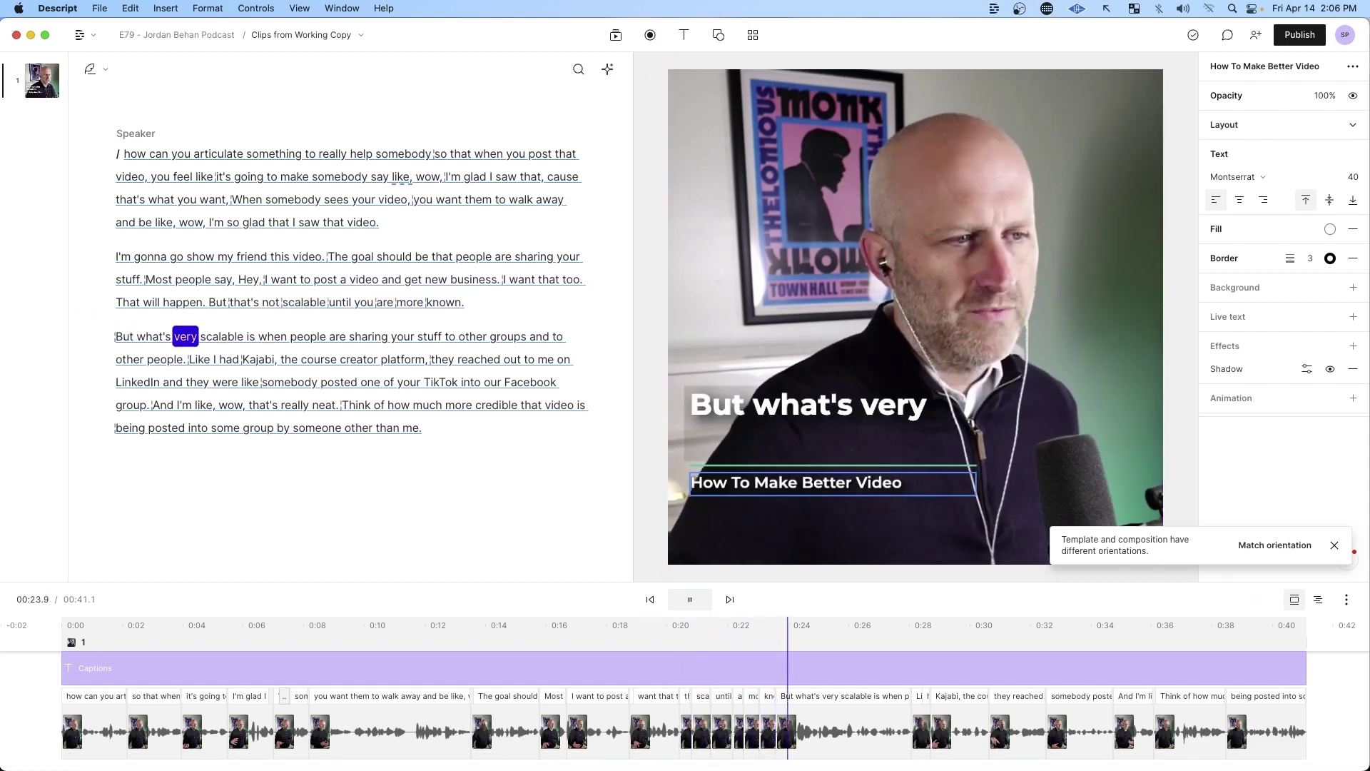
{"action": "left_click", "coordinate": [1334, 546]}
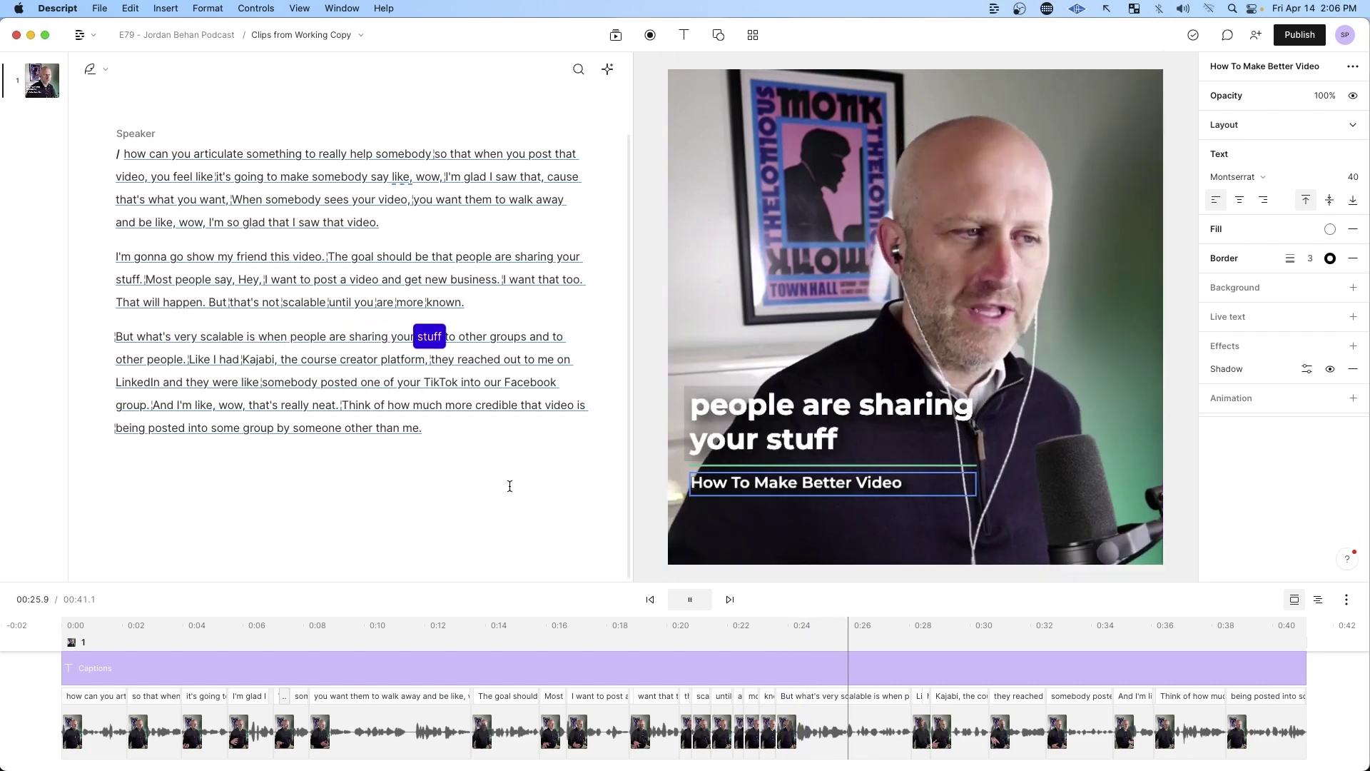
{"action": "key", "text": "space"}
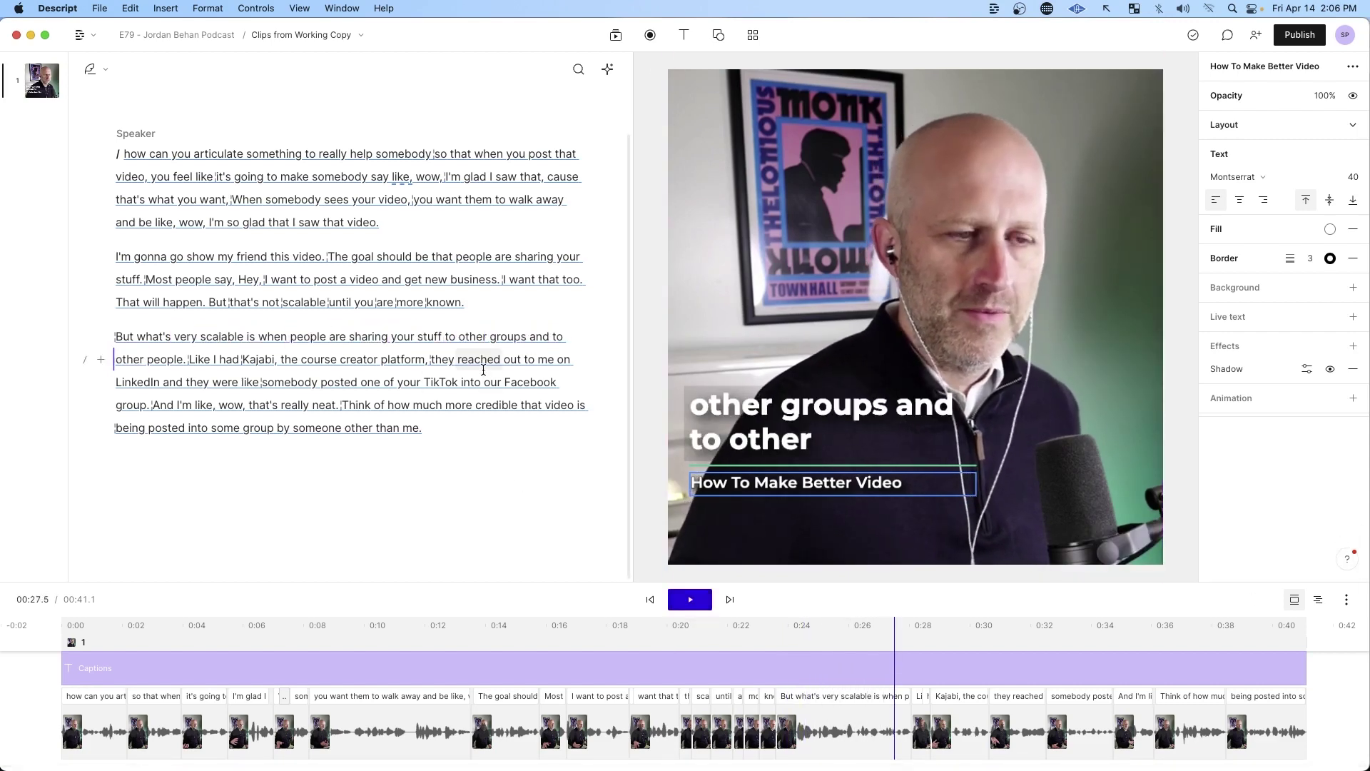
Review the video export options and save dialog for the current composition, and back out without exporting.
{"action": "left_click", "coordinate": [1295, 33]}
{"action": "left_click", "coordinate": [1062, 74]}
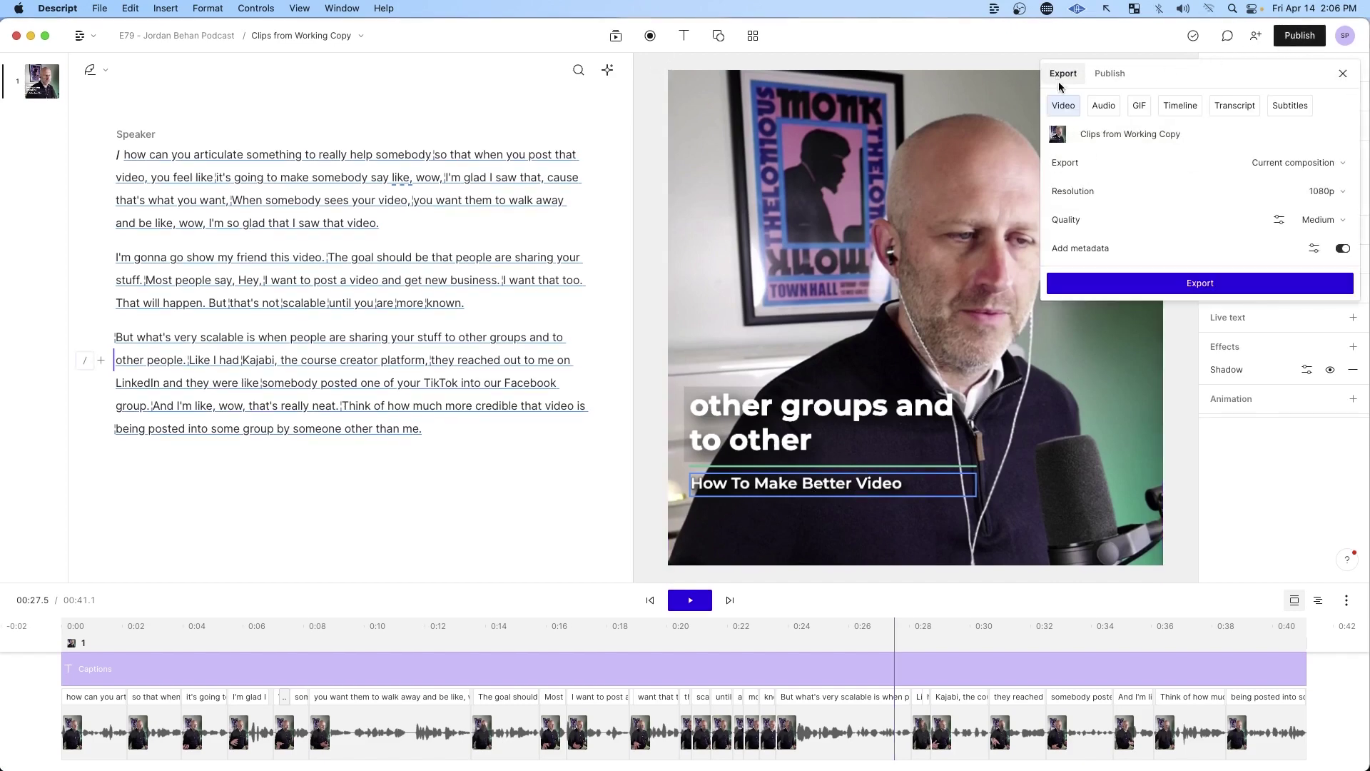
{"action": "left_click", "coordinate": [1201, 284]}
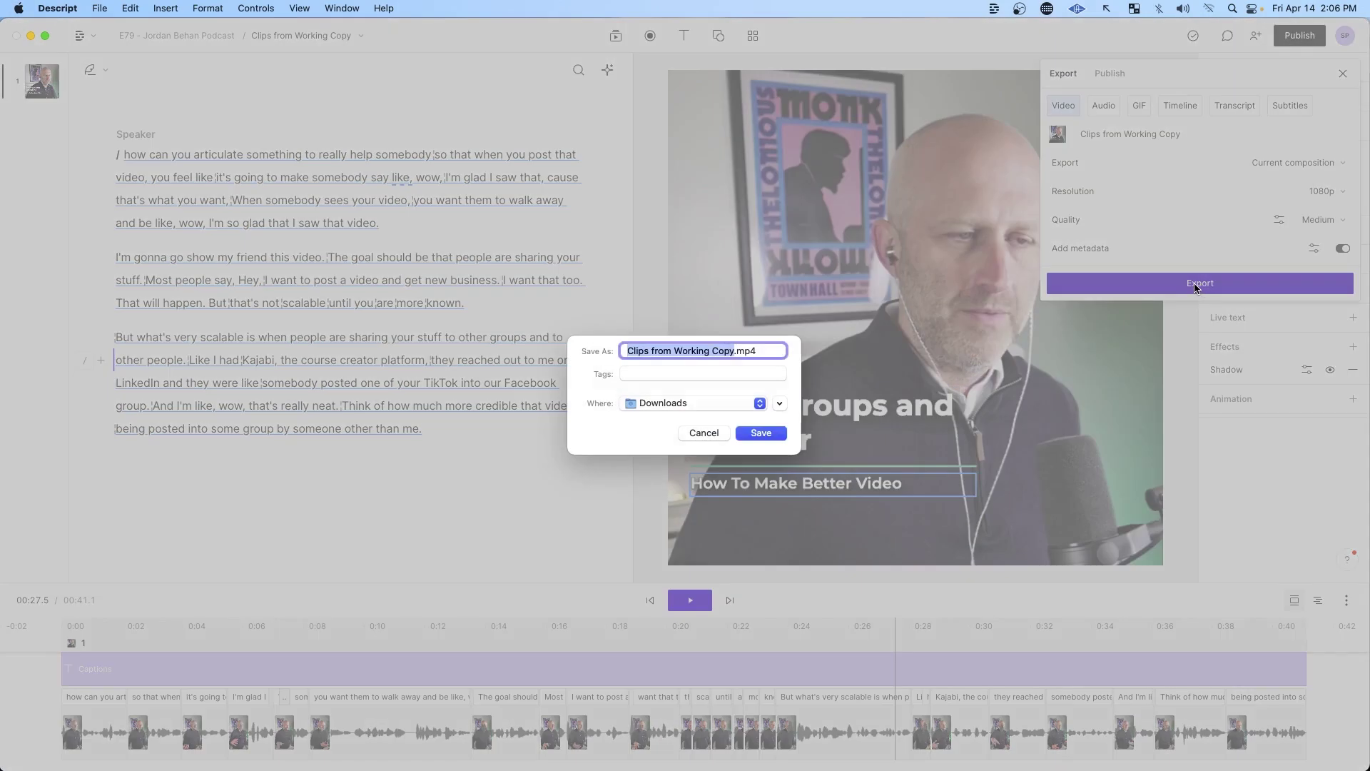
{"action": "left_click", "coordinate": [715, 434]}
{"action": "left_click", "coordinate": [1107, 40]}
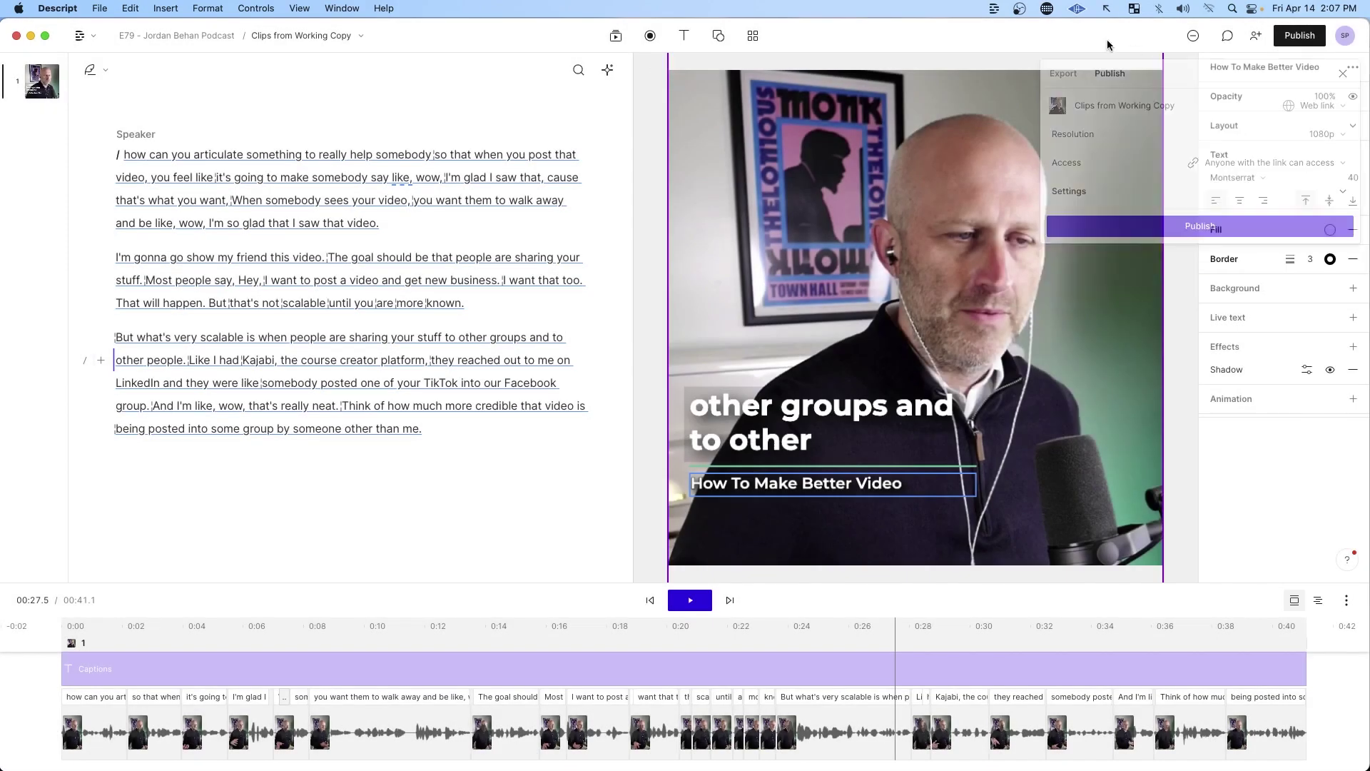